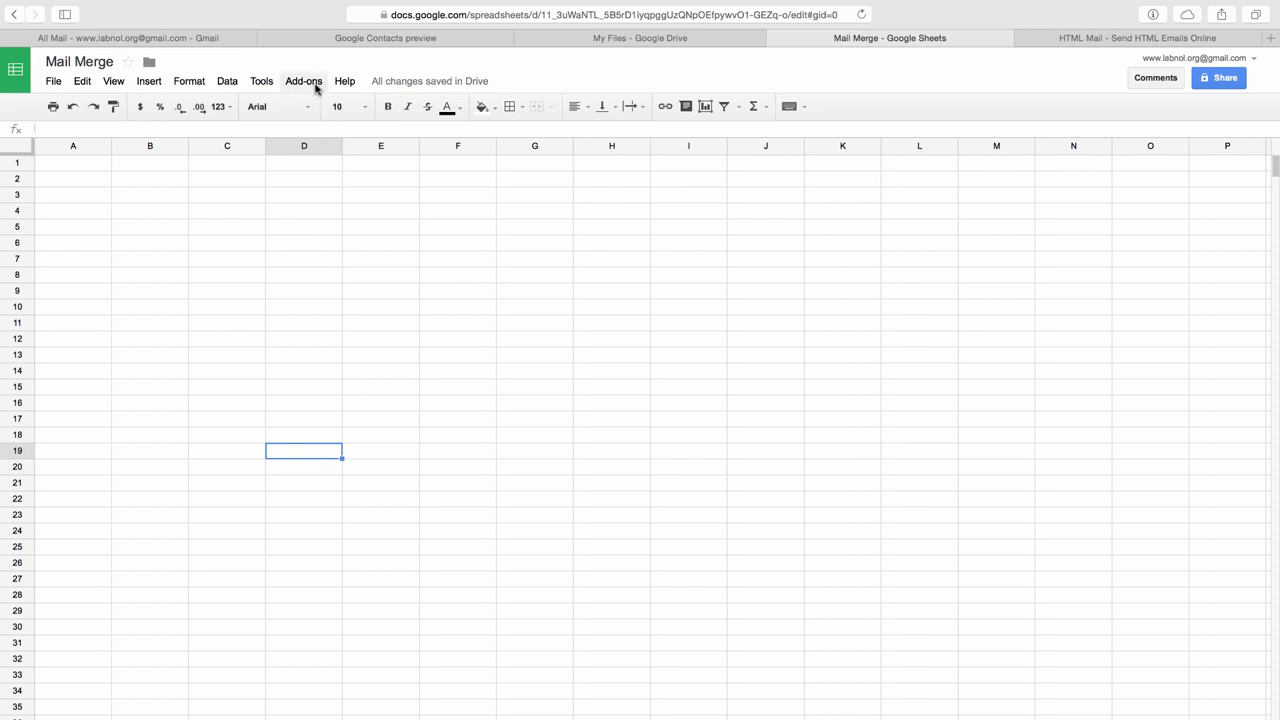
pyautogui.moveTo(327, 105)
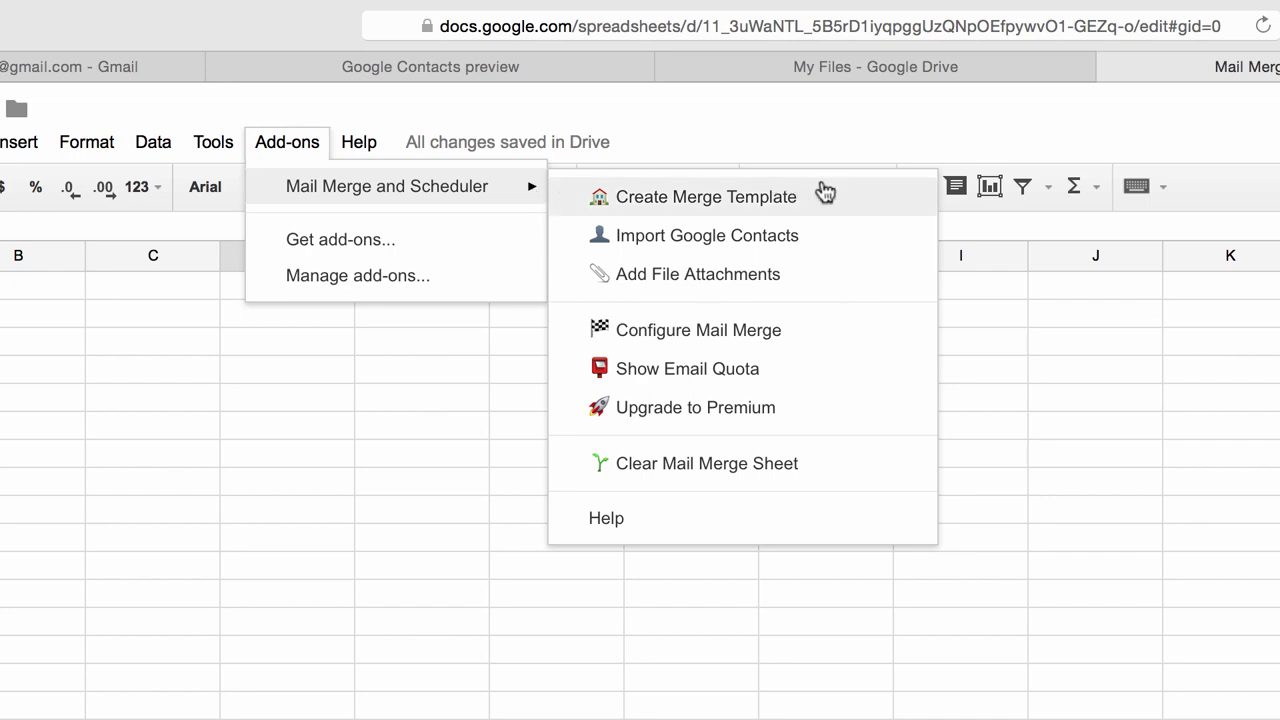
pyautogui.click(859, 201)
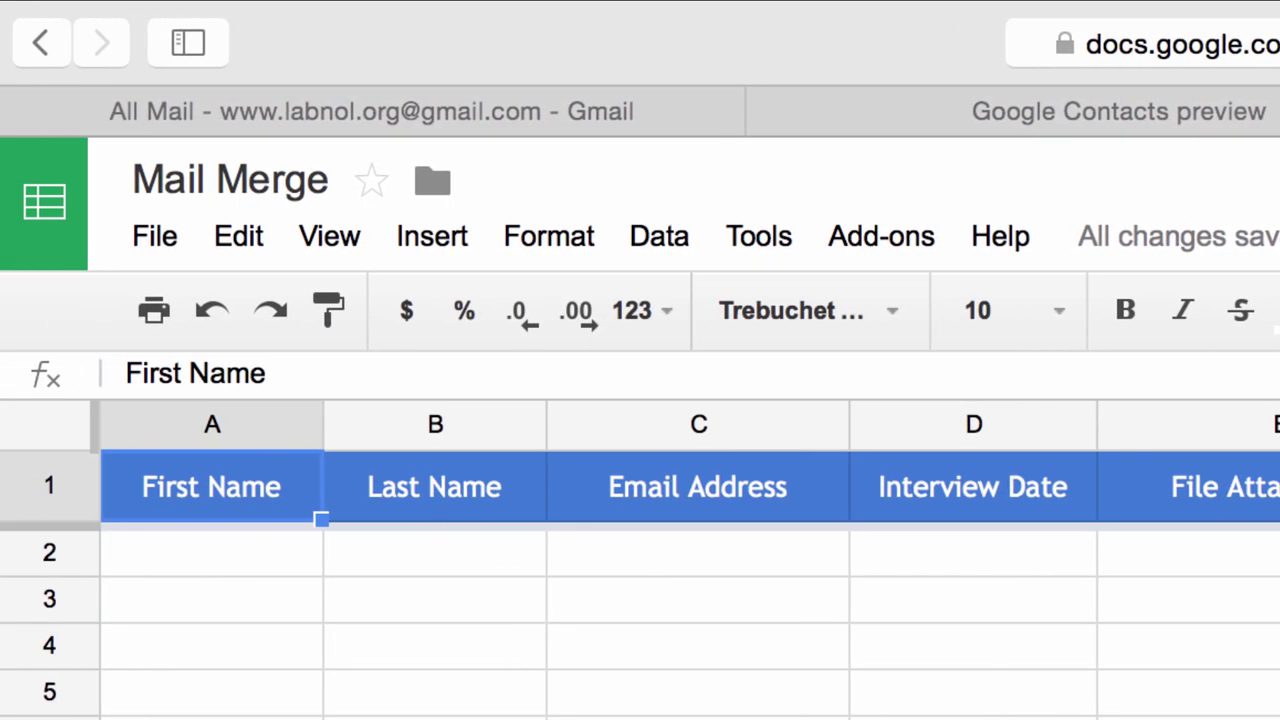
pyautogui.click(211, 553)
pyautogui.write('John')
pyautogui.press('Tab')
pyautogui.write('Q Public')
pyautogui.press('Tab')
pyautogui.write('john@example.com')
pyautogui.press('Tab')
pyautogui.press('Tab')
pyautogui.press('Tab')
# Move the cursor down to row 3 and switch to the Google Contacts page.
pyautogui.click(1188, 555)
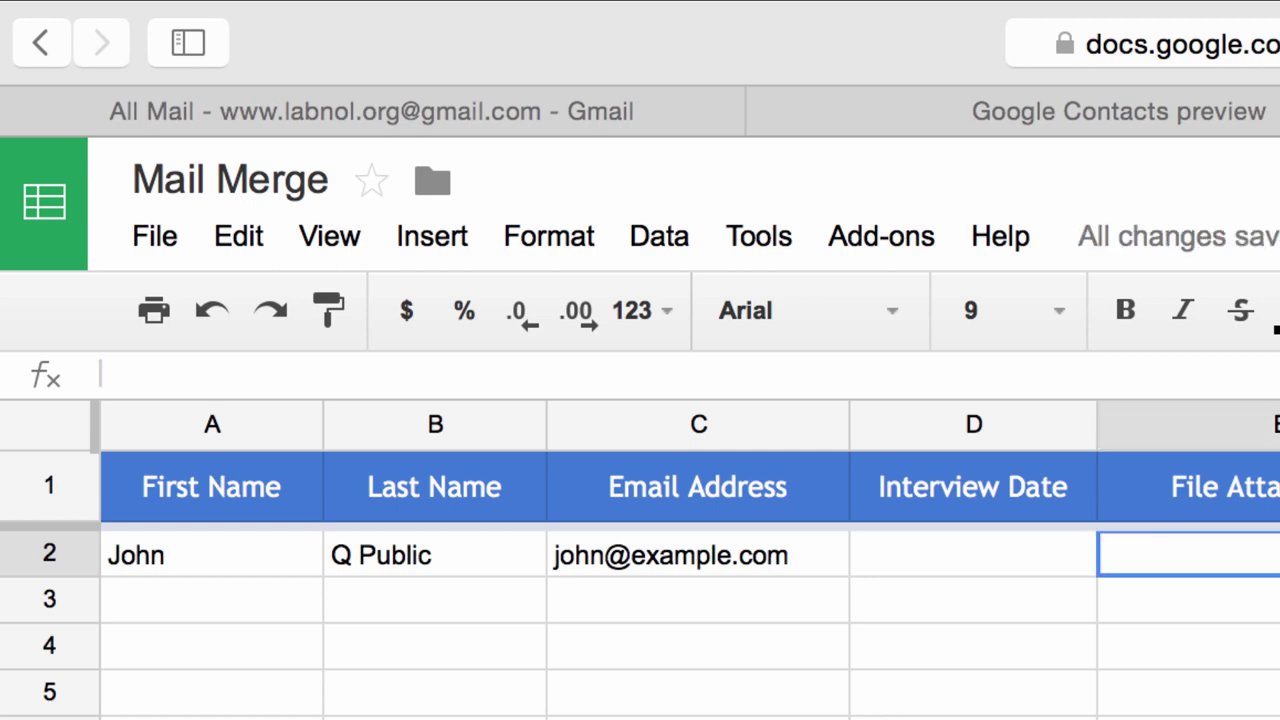
pyautogui.press('Left')
pyautogui.press('Left')
pyautogui.press('Down')
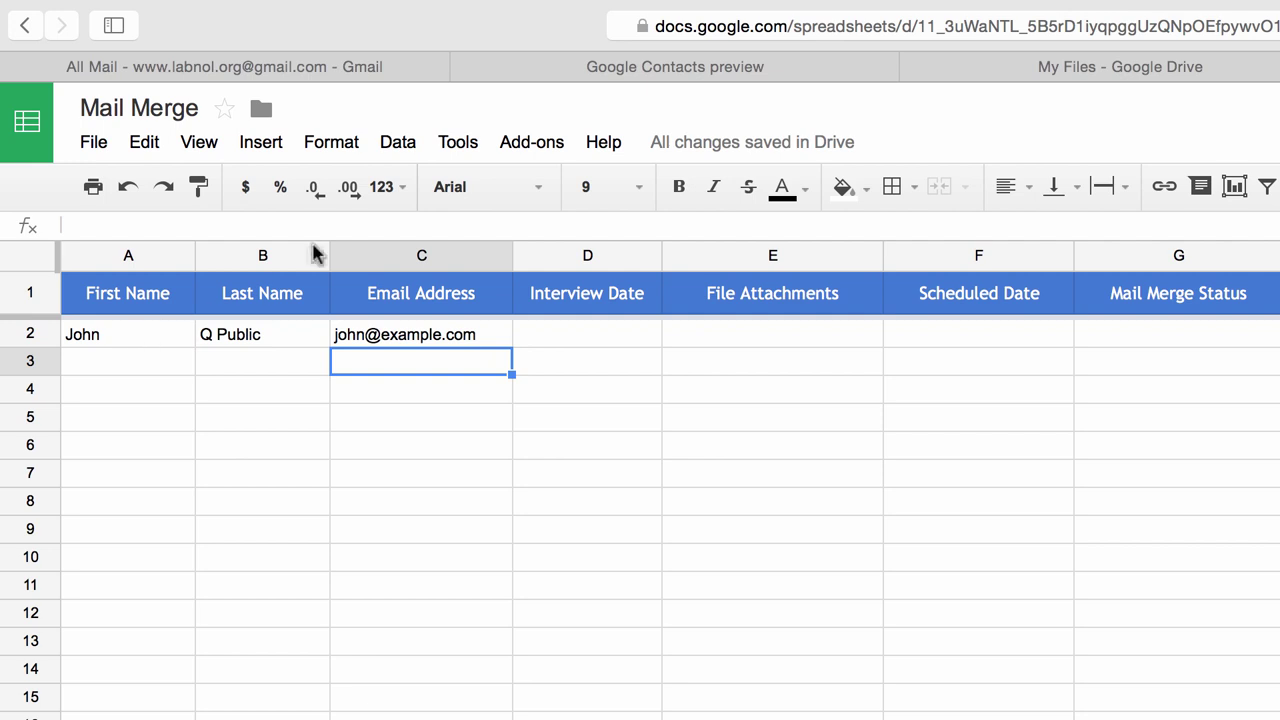
pyautogui.click(806, 78)
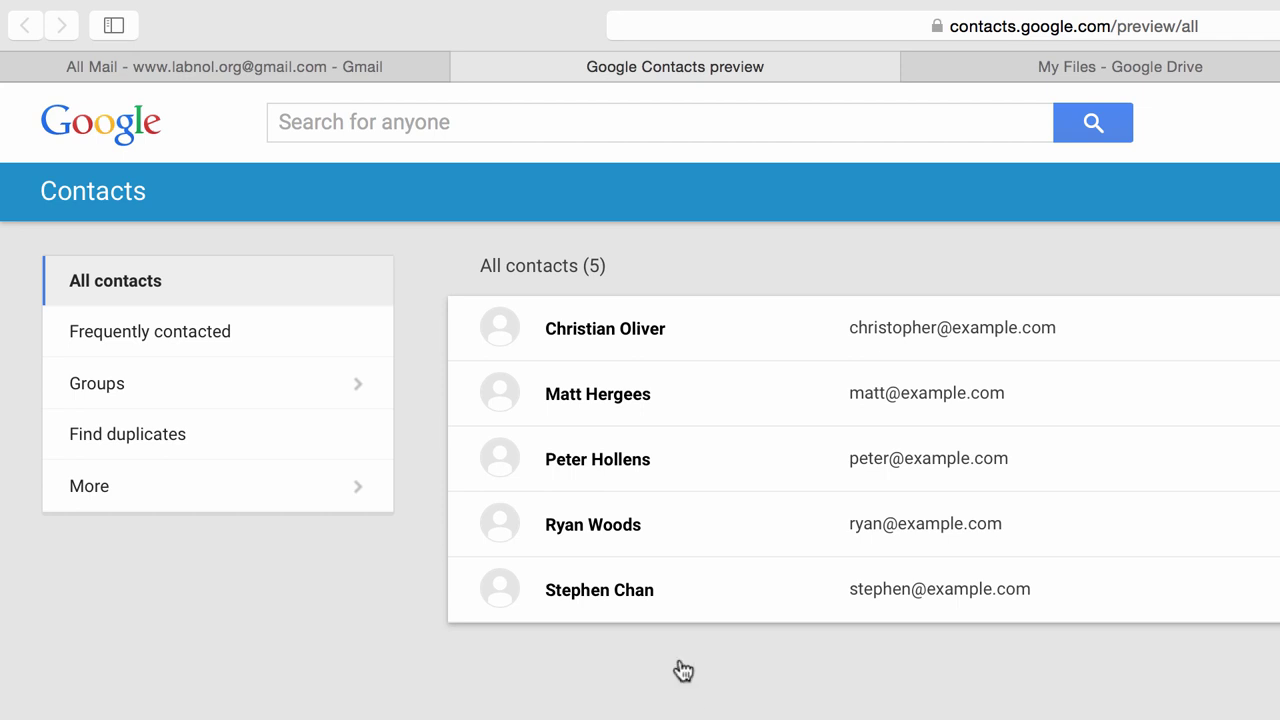
# Select all five contacts in Google Contacts.
pyautogui.click(501, 594)
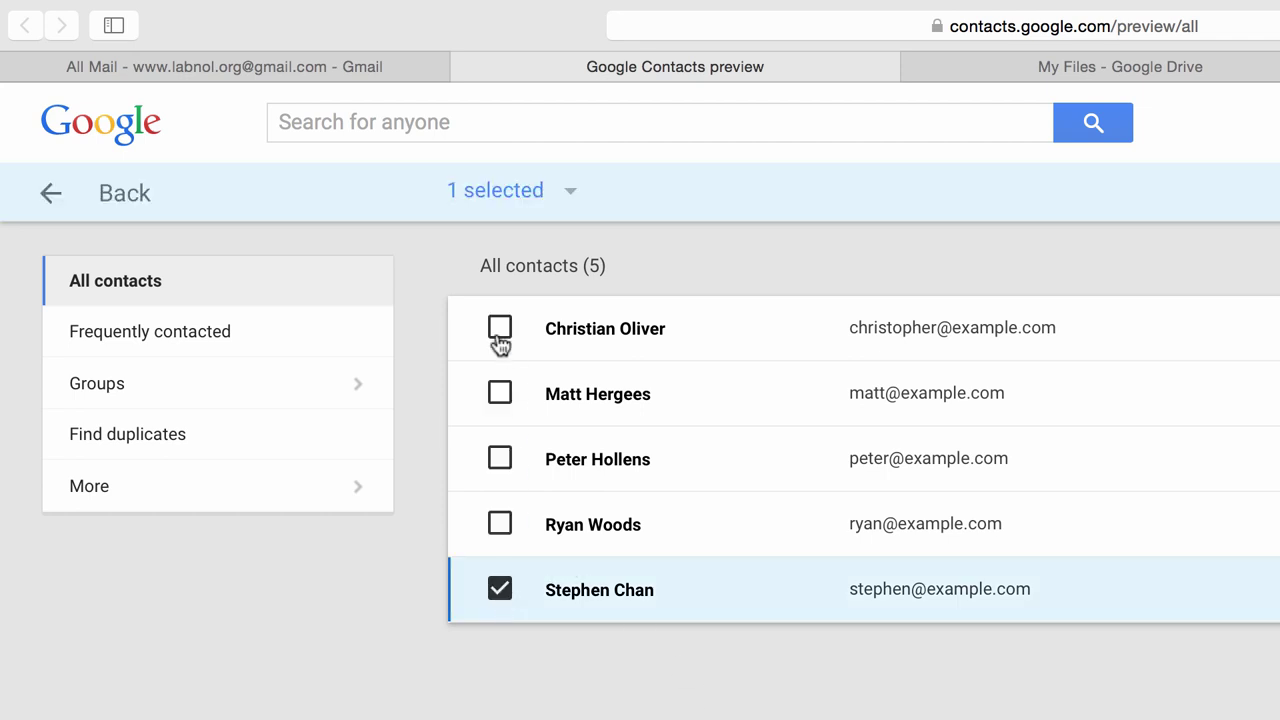
pyautogui.click(568, 191)
pyautogui.click(604, 229)
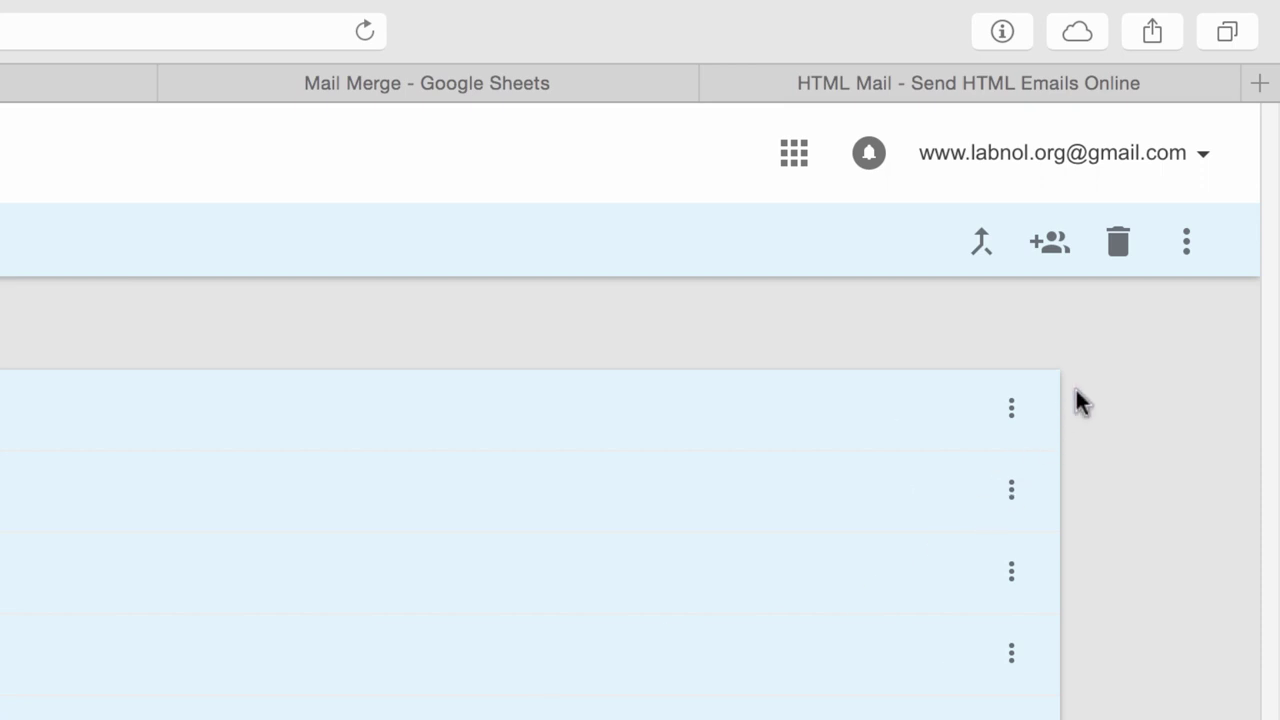
# Put the selected contacts into a new group named 'For Mail Merge'.
pyautogui.click(1048, 245)
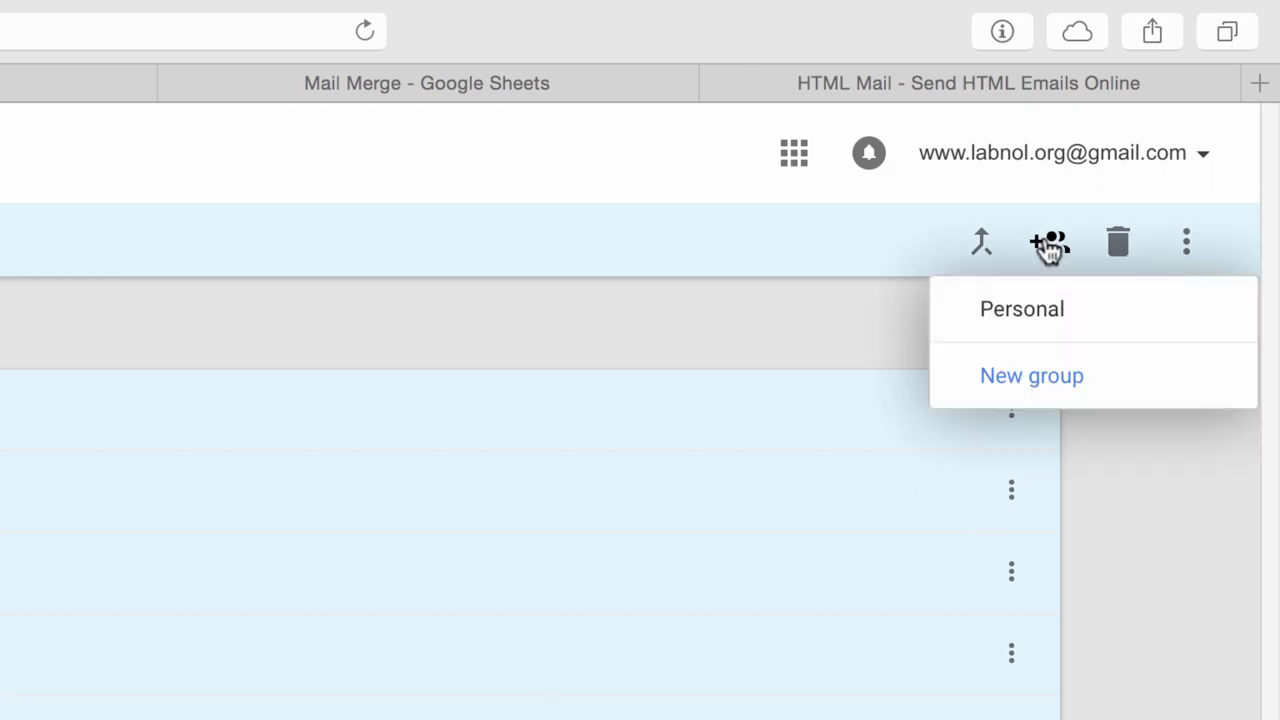
pyautogui.click(1054, 389)
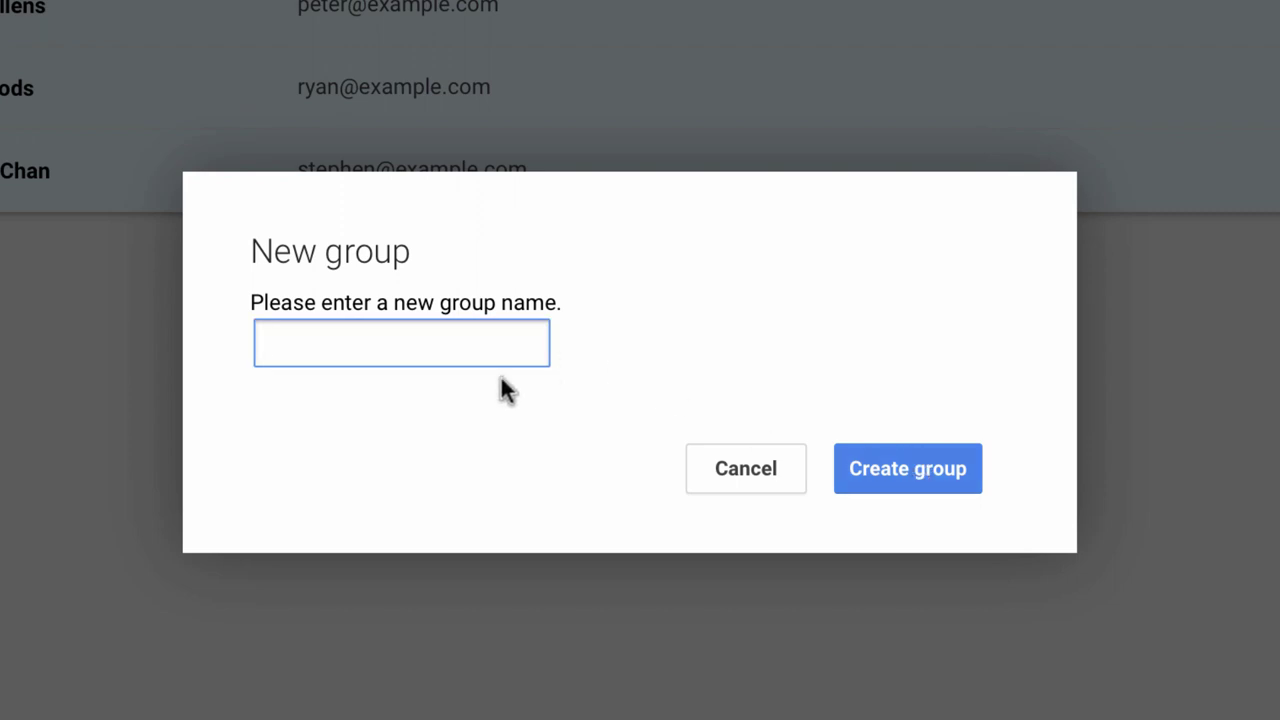
pyautogui.write('For Mail Merge')
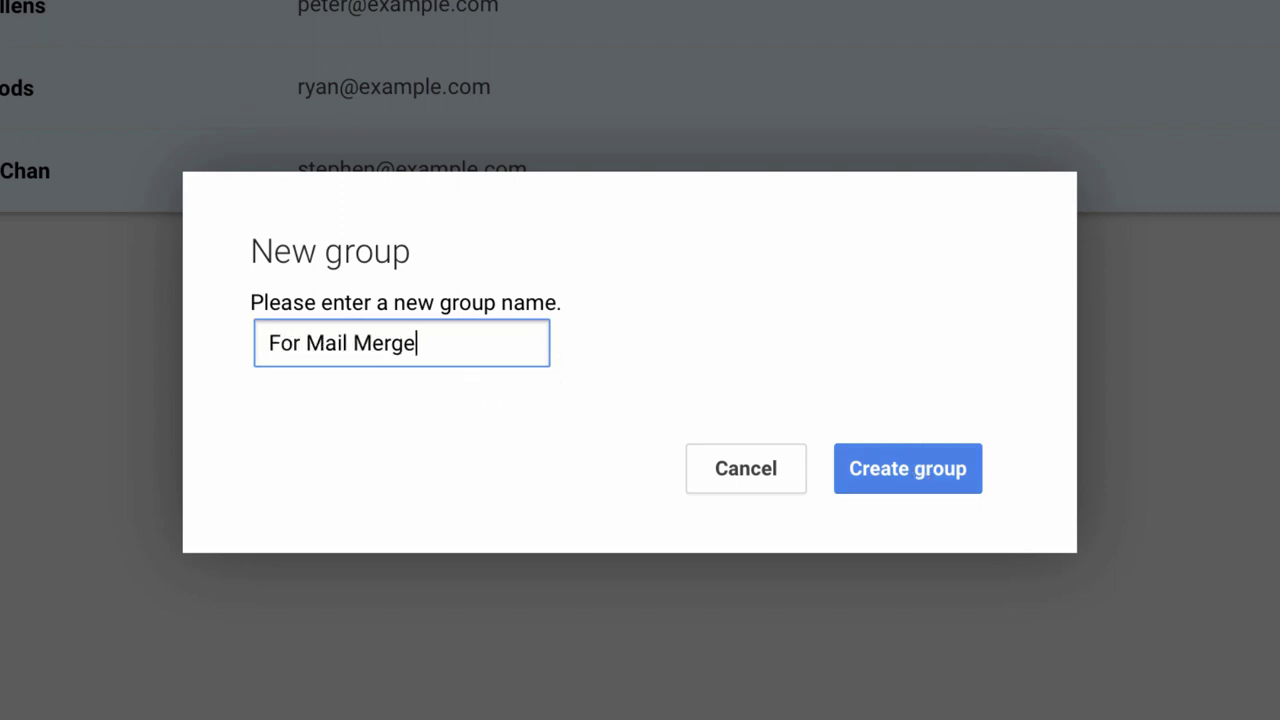
pyautogui.click(944, 462)
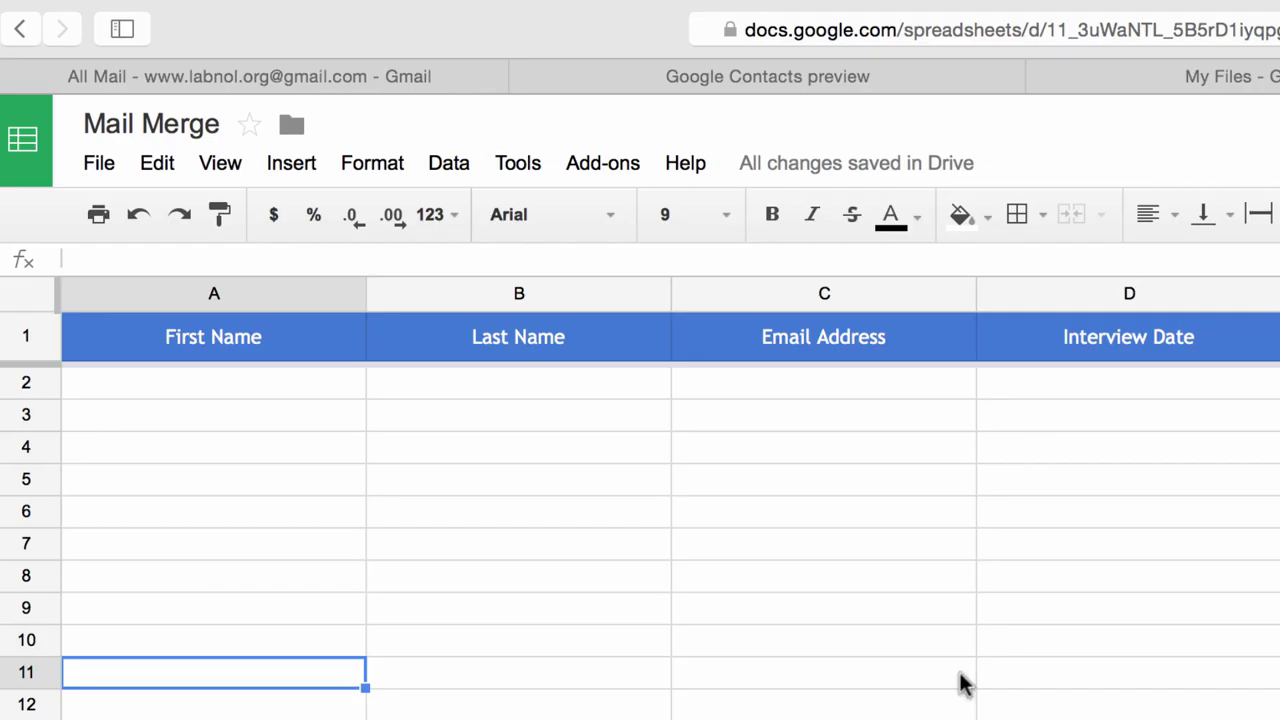
# Import the For Mail Merge group's contacts with the Mail Merge add-on's Import Google Contacts, then close it.
pyautogui.click(606, 186)
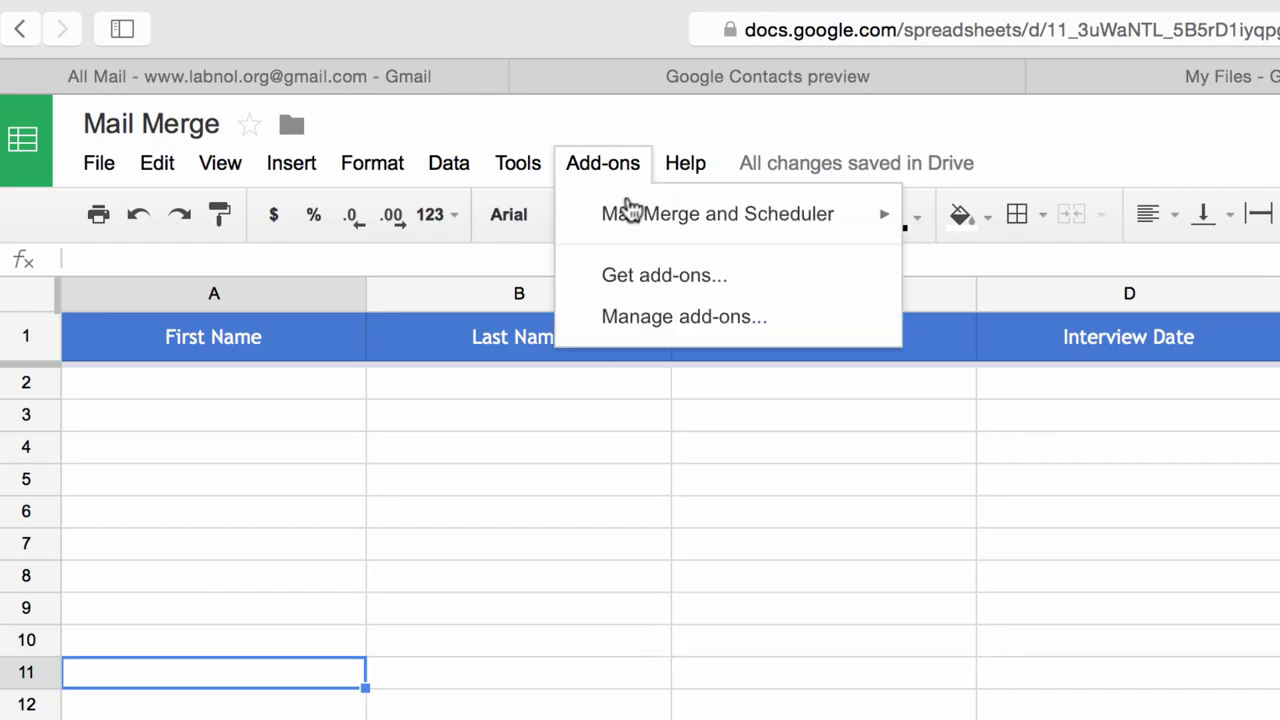
pyautogui.moveTo(640, 214)
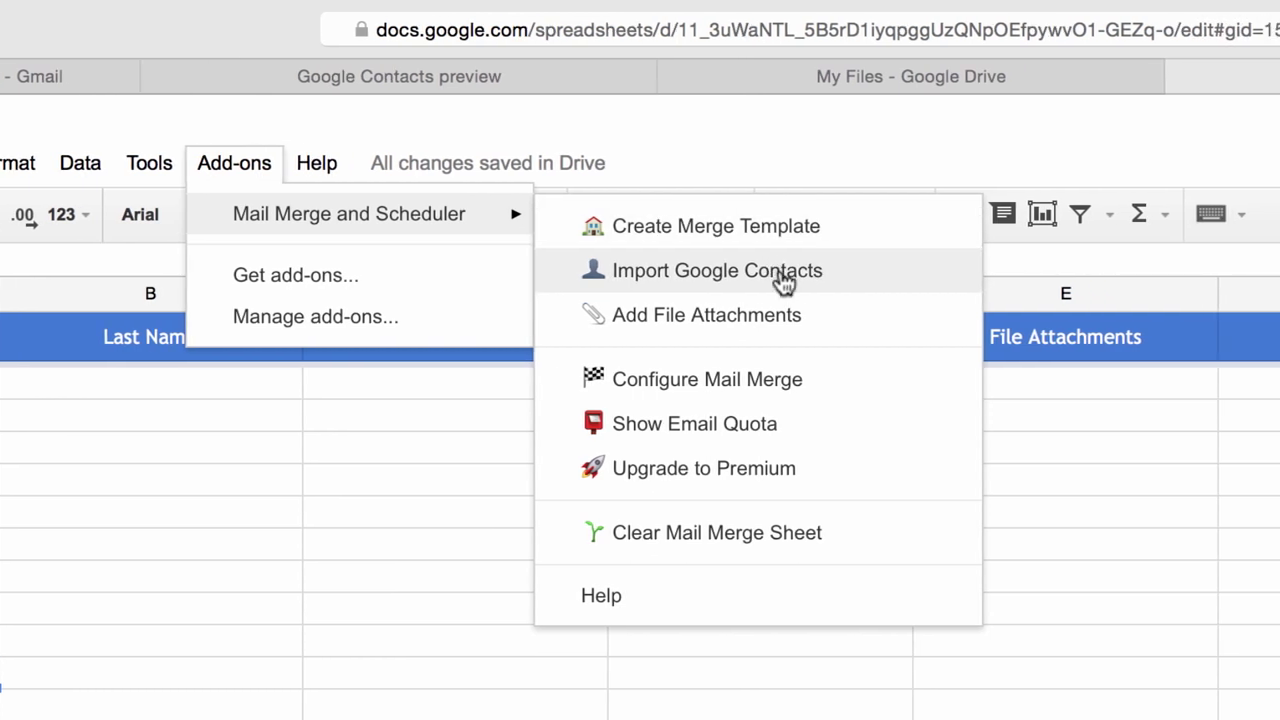
pyautogui.click(781, 279)
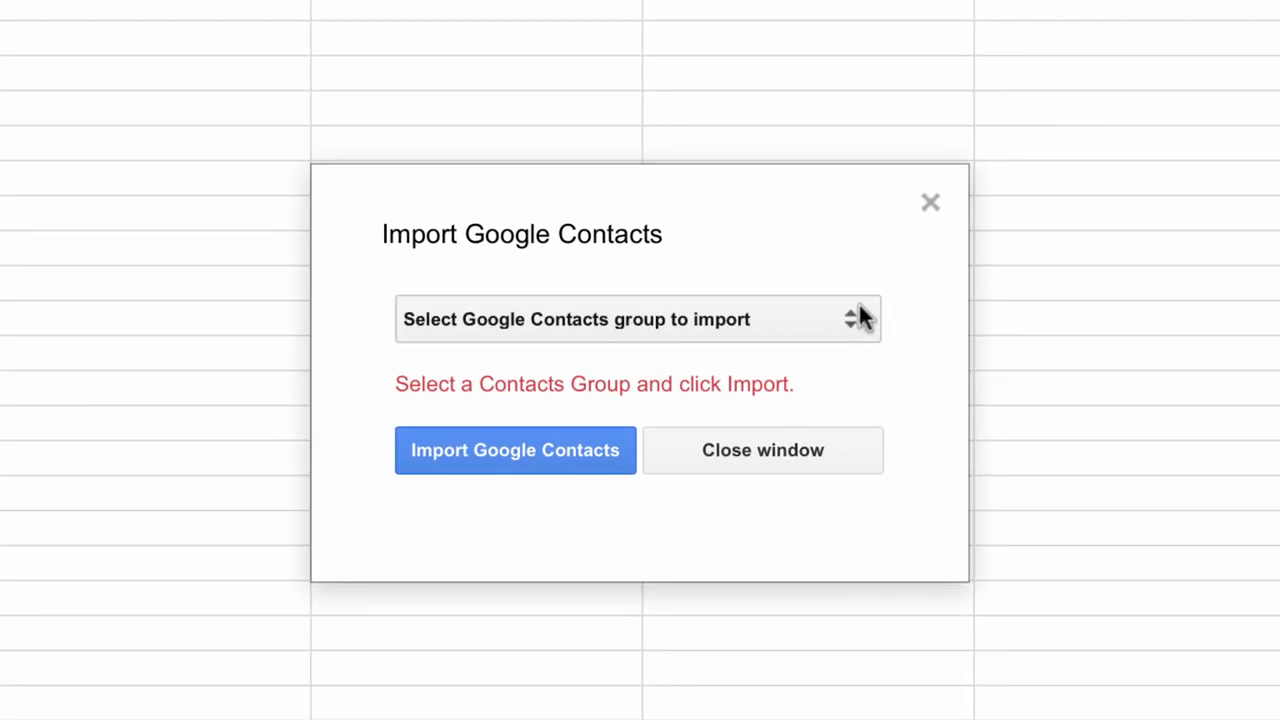
pyautogui.click(849, 318)
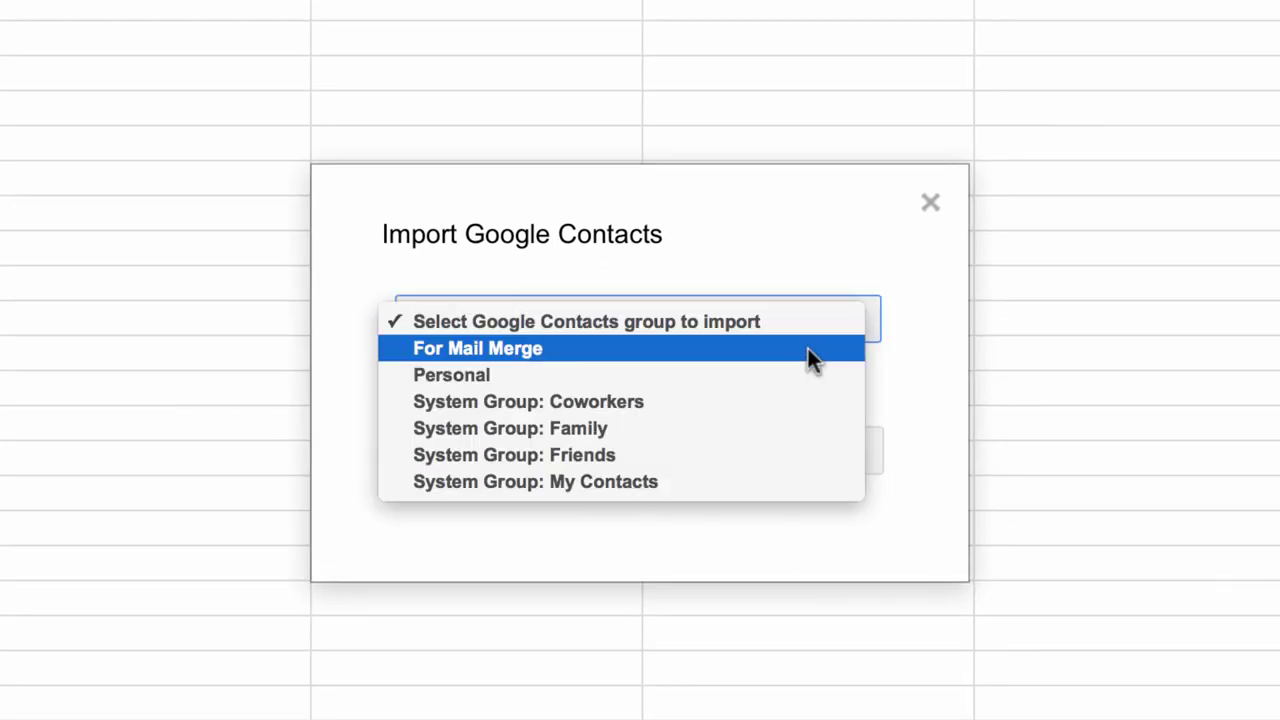
pyautogui.click(521, 340)
pyautogui.click(536, 453)
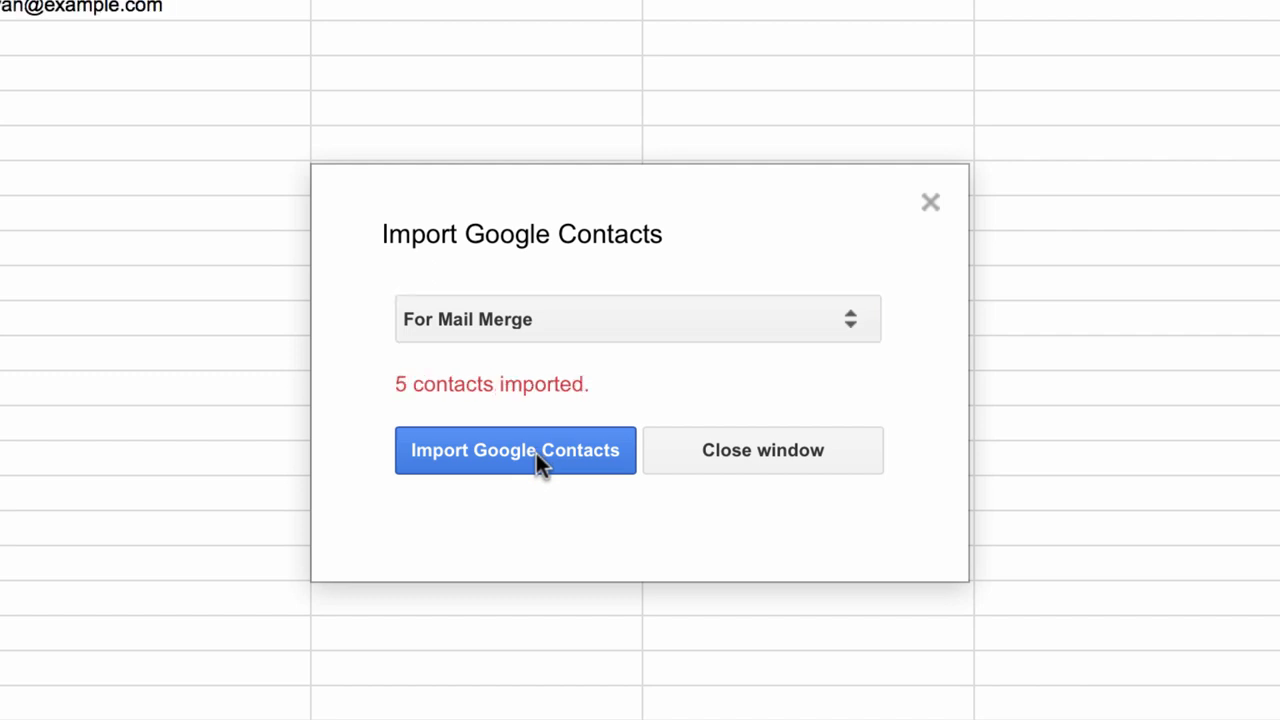
pyautogui.click(806, 451)
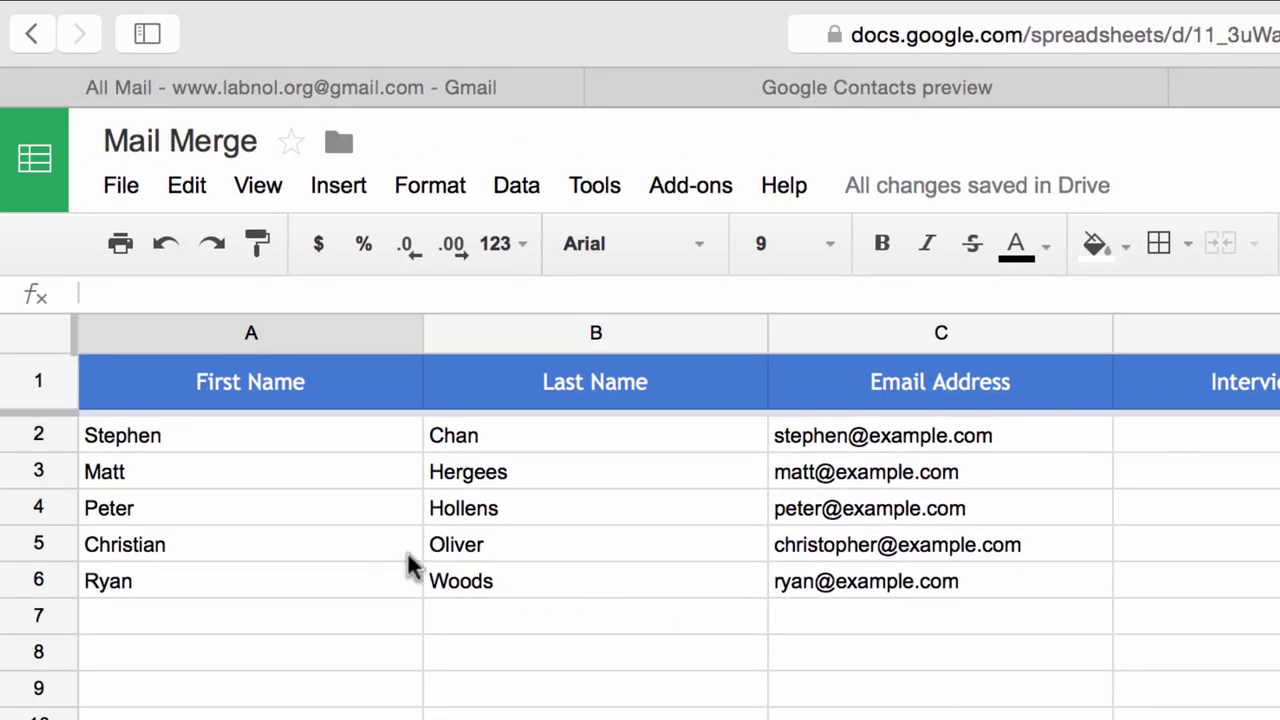
# Insert a column headed 'Executive Name' before the Interview Date column.
pyautogui.click(978, 645)
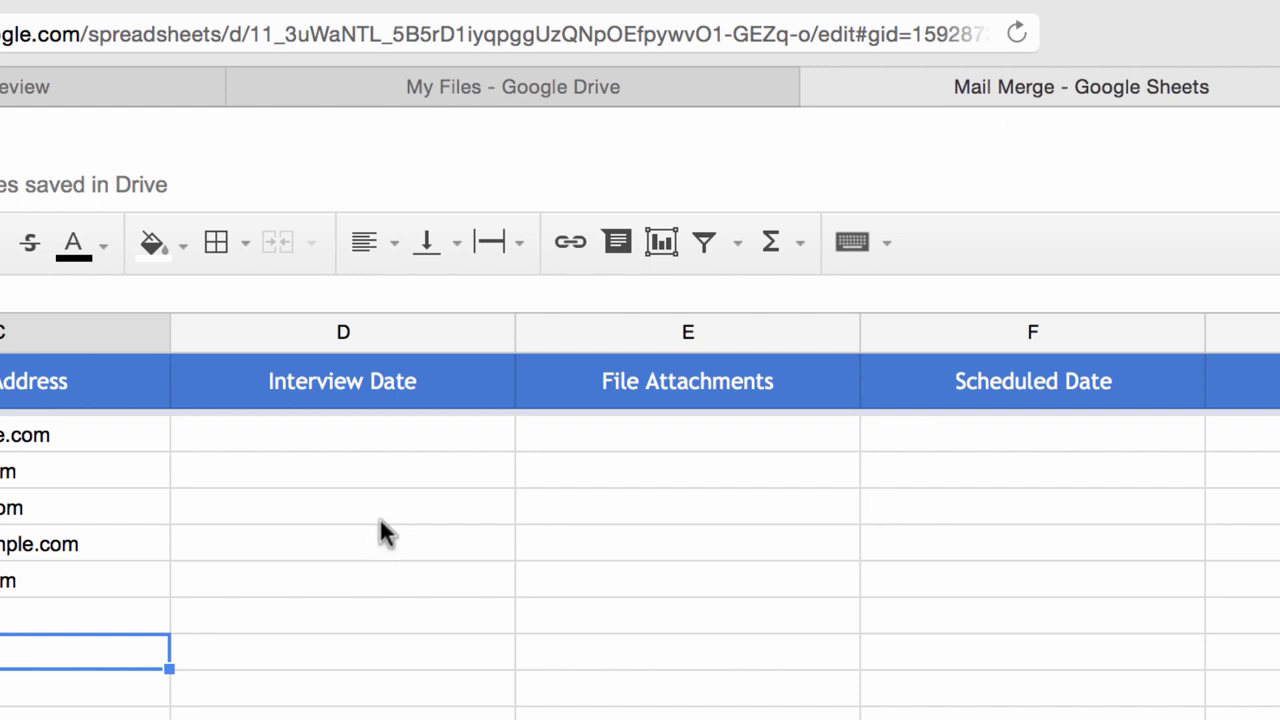
pyautogui.click(407, 318)
pyautogui.rightClick(408, 321)
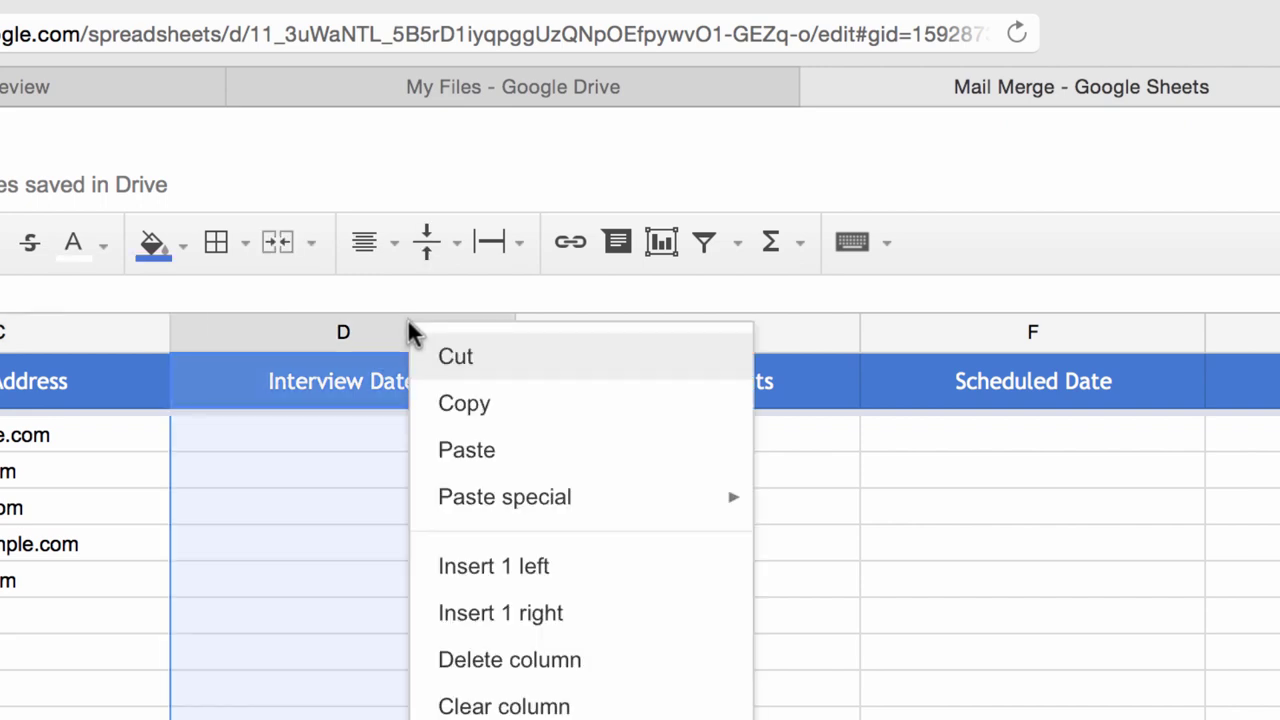
pyautogui.click(577, 580)
pyautogui.click(404, 388)
pyautogui.write('Executive Name')
pyautogui.press('Return')
# Insert a 'Venue' column before Interview Date and narrow the Last Name column.
pyautogui.click(658, 316)
pyautogui.rightClick(658, 316)
pyautogui.click(849, 589)
pyautogui.click(714, 383)
pyautogui.write('Venue')
pyautogui.click(1032, 712)
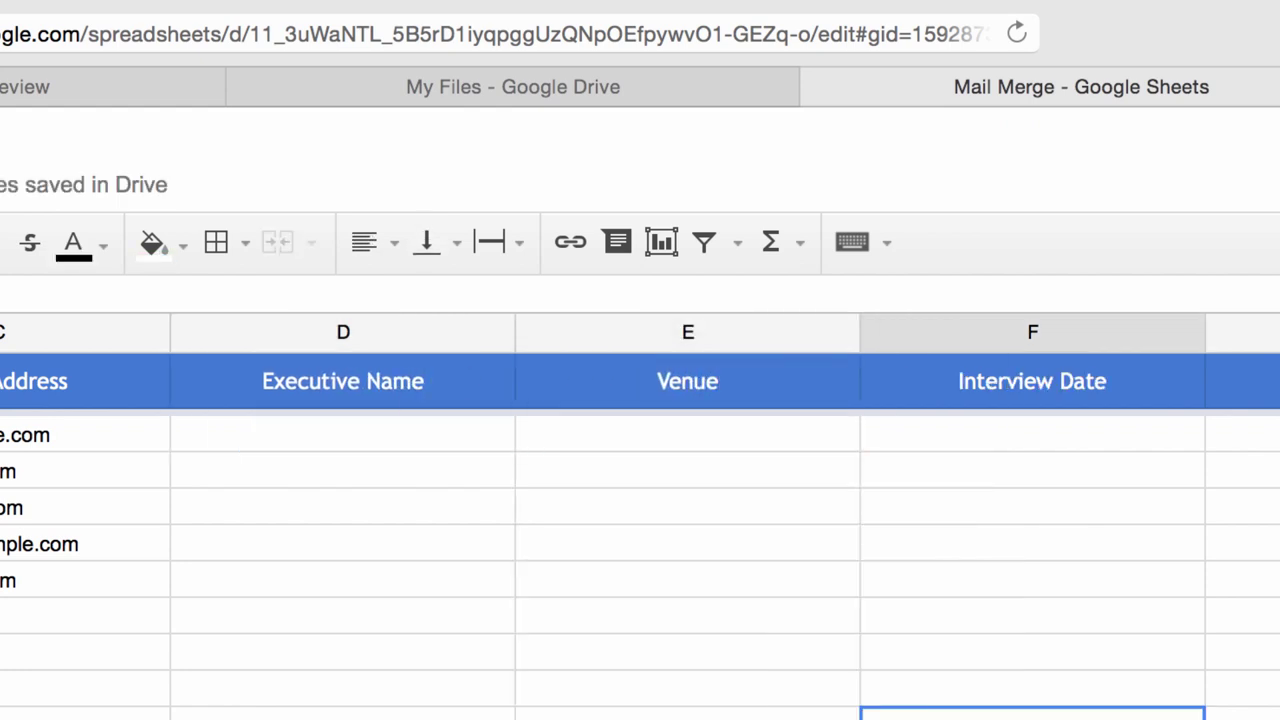
pyautogui.hscroll(1, 640, 500)
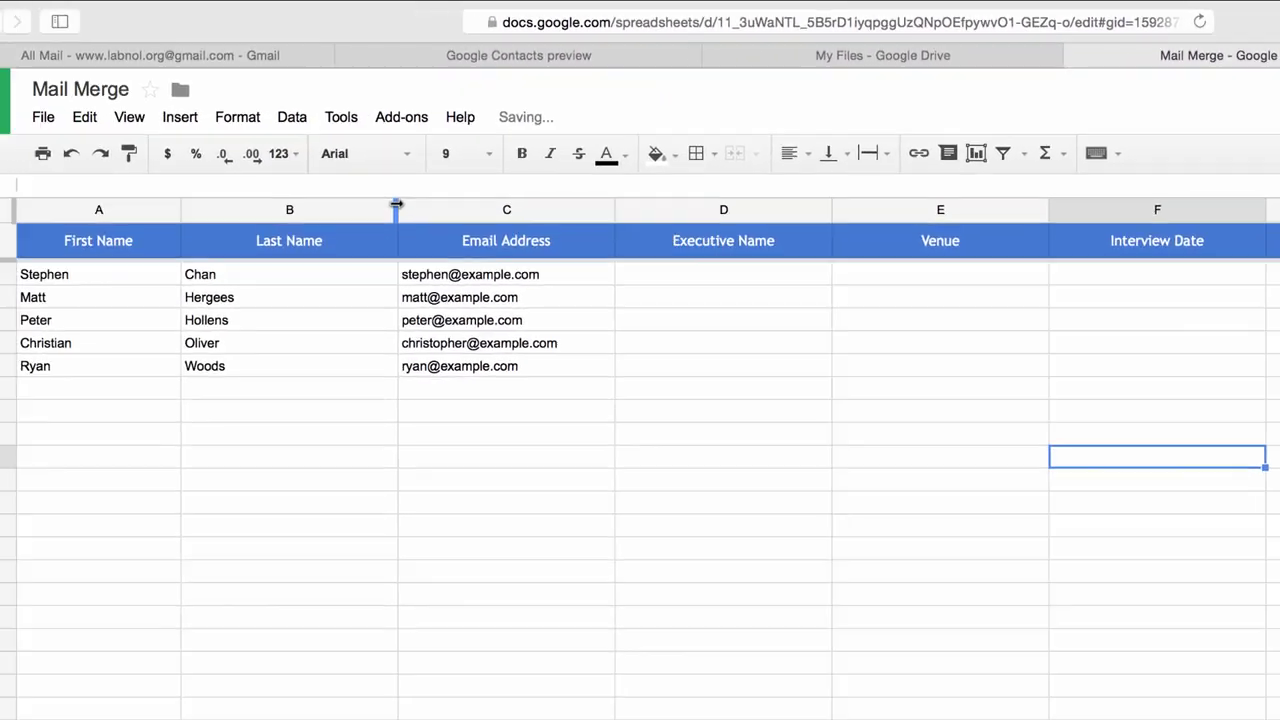
pyautogui.moveTo(402, 203); pyautogui.dragTo(358, 203)
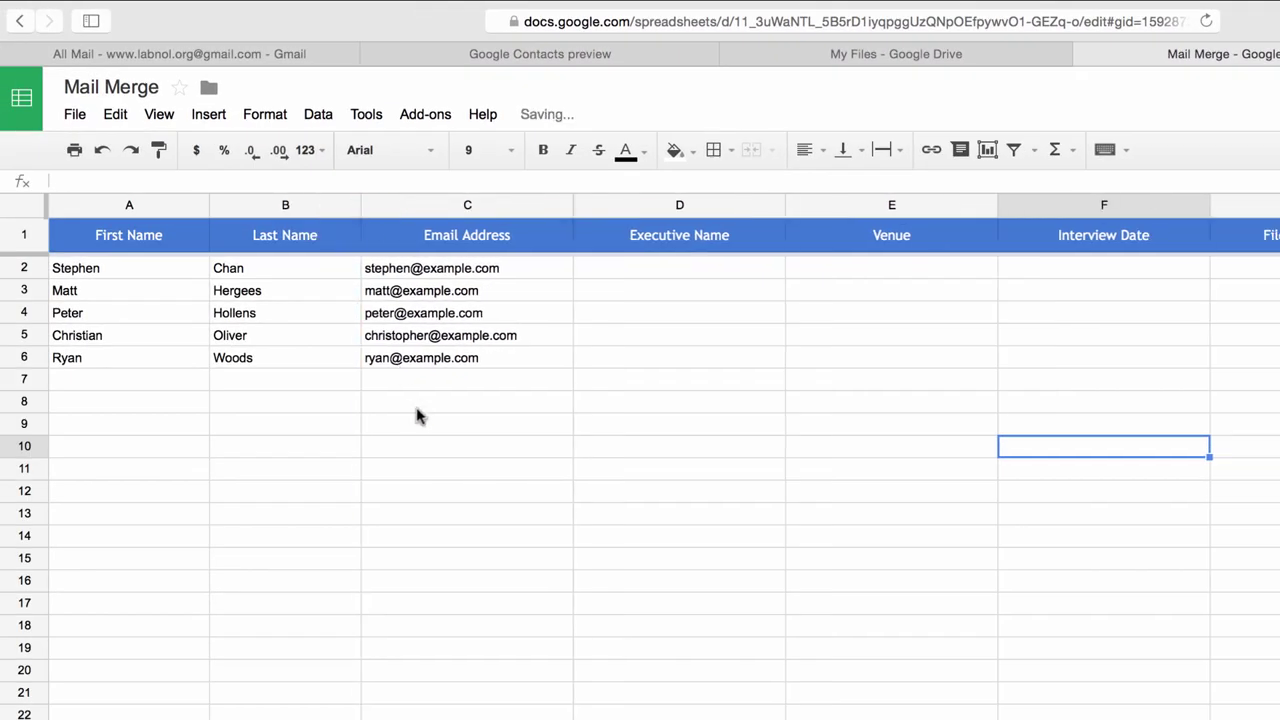
# Enter executive names Peter, John, Oliver, Lee and Stephen in D2:D6.
pyautogui.click(705, 272)
pyautogui.write('Peter')
pyautogui.press('Return')
pyautogui.write('John')
pyautogui.press('Return')
pyautogui.write('Oliver')
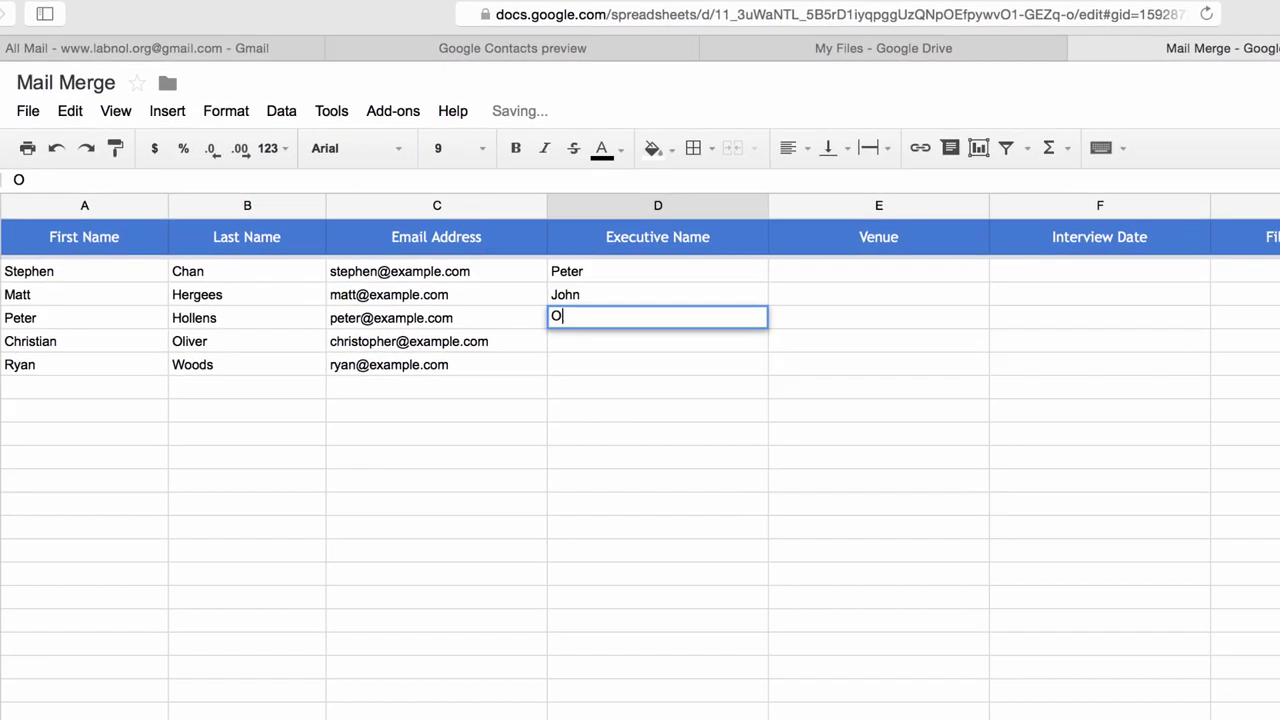
pyautogui.press('Return')
pyautogui.write('Lee')
pyautogui.press('Return')
pyautogui.write('Stephen')
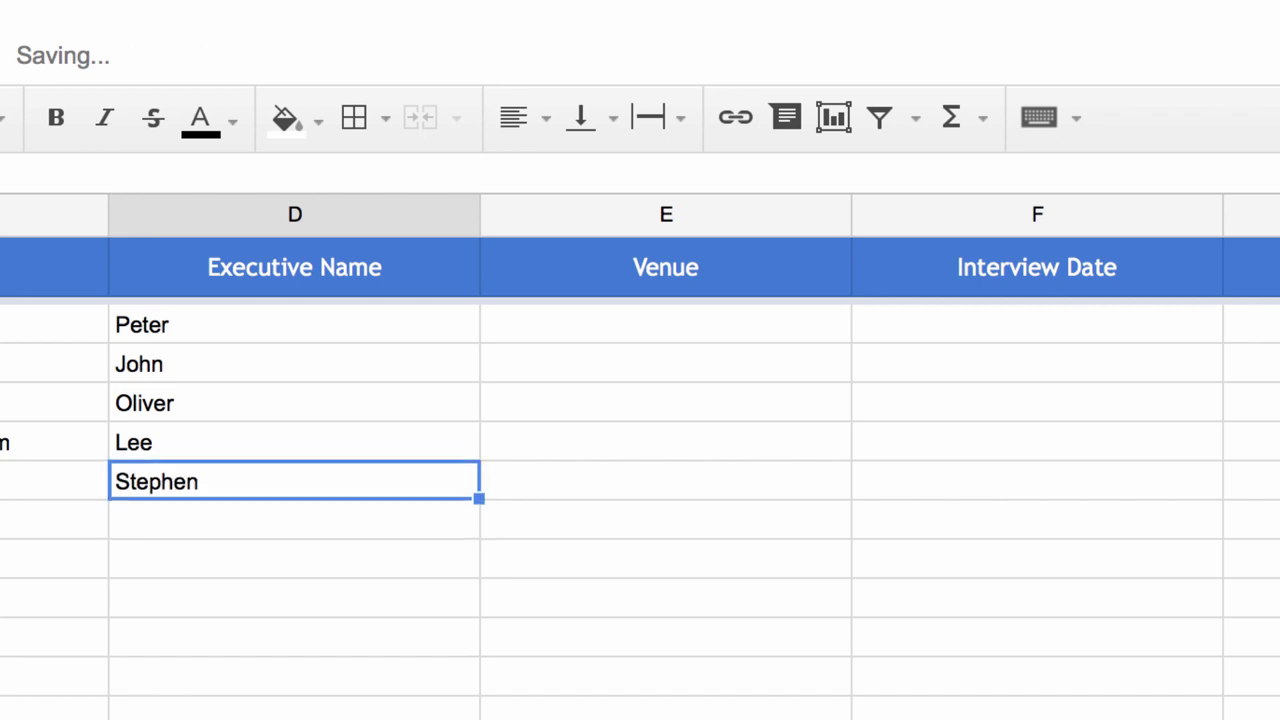
# Fill the Venue column with Hotel A, Hotel Sheraton, Hotel Max and Hotel Hilton.
pyautogui.click(665, 325)
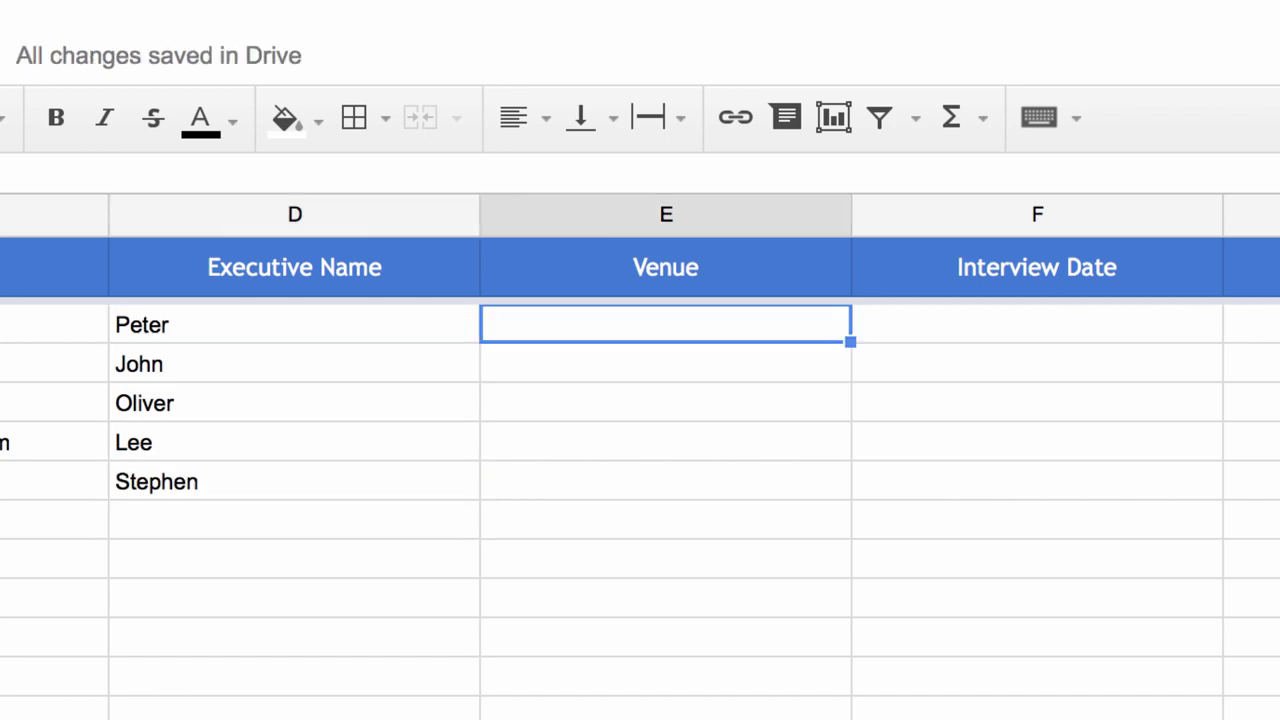
pyautogui.write('Hotel A')
pyautogui.press('BackSpace')
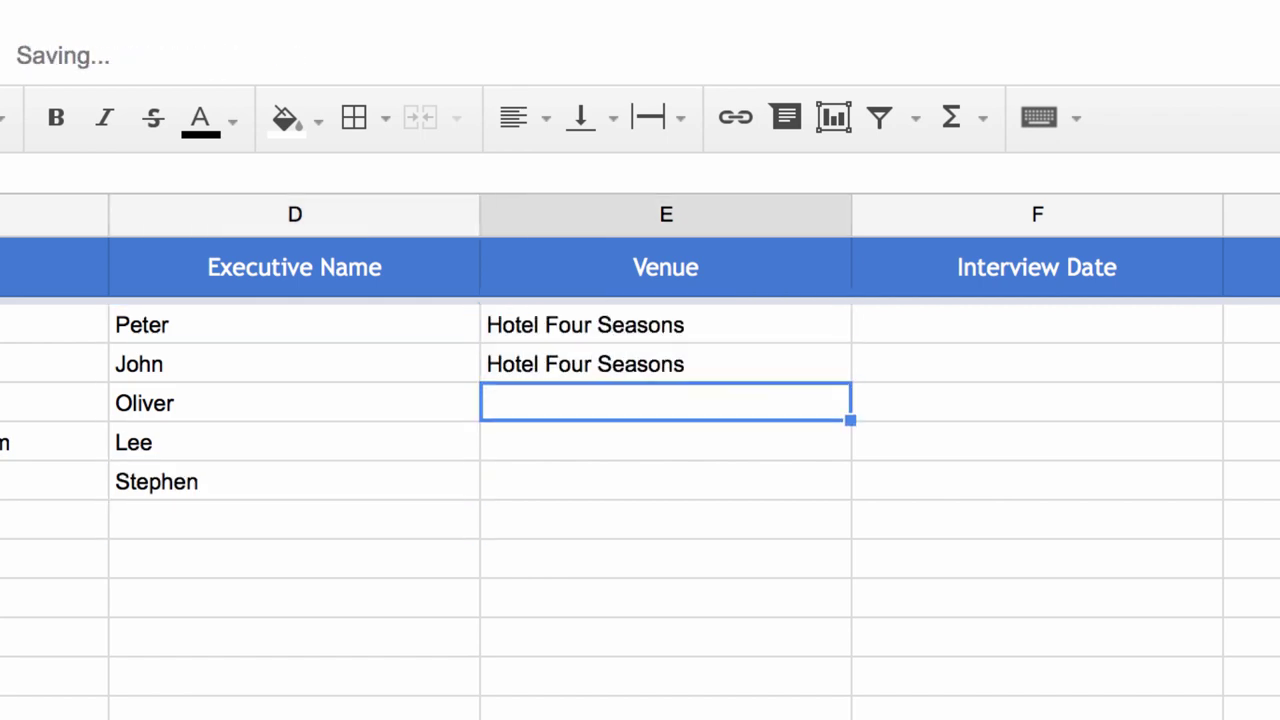
pyautogui.write('Hotel Sheraton')
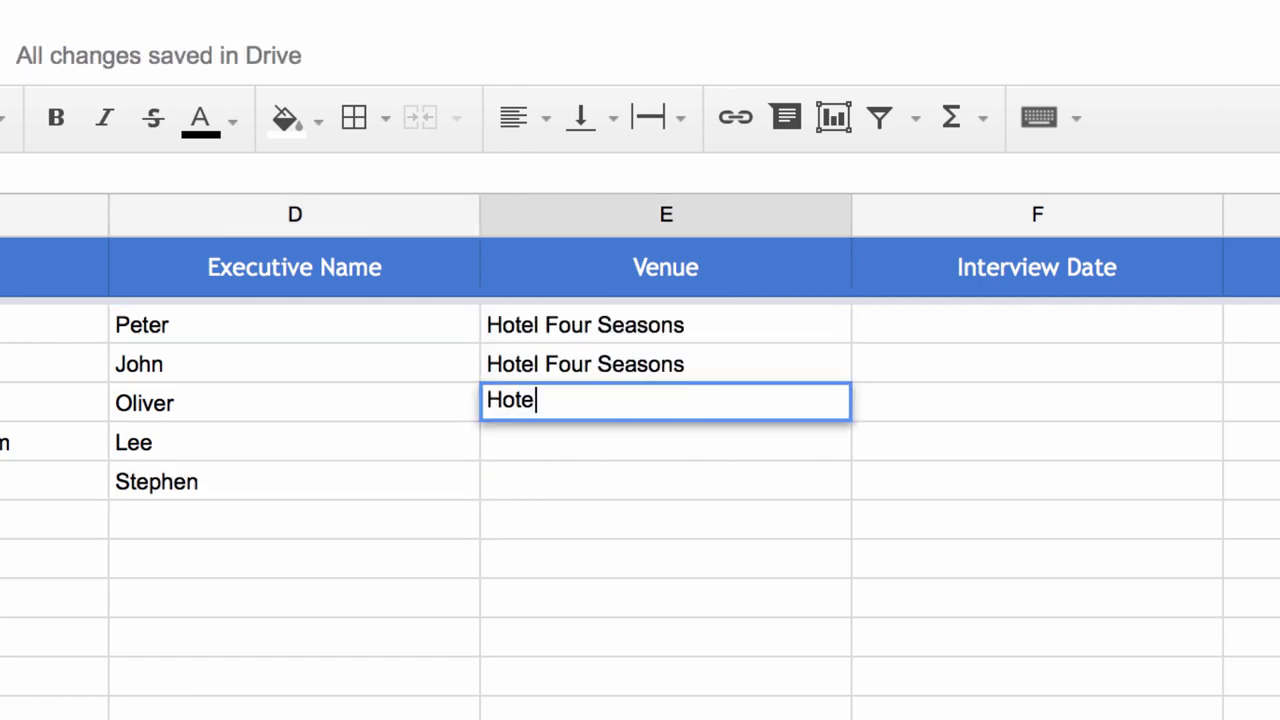
pyautogui.press('Return')
pyautogui.write('Hotel Max')
pyautogui.press('Return')
pyautogui.write('Hotel Hilton')
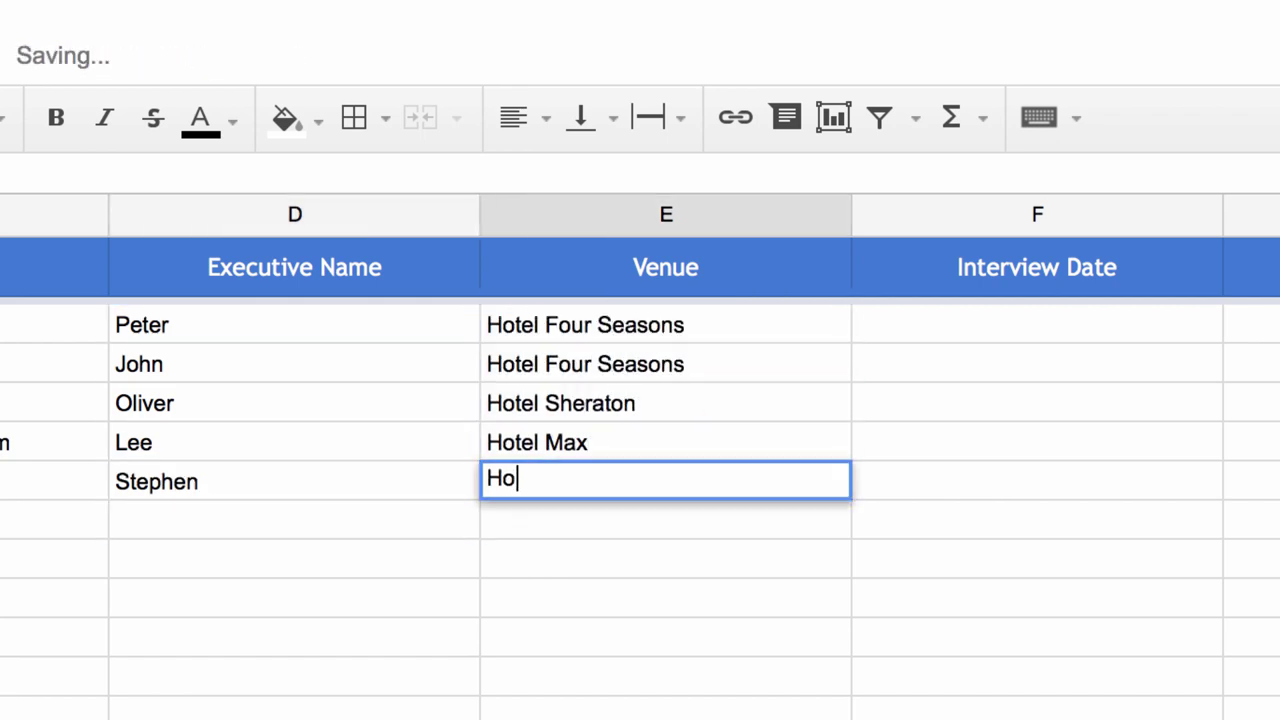
# Enter interview dates 6/15/2015, 6/15/2015, 6/16/2015, 6/16/2015 and 6/18/2015 in F2:F6.
pyautogui.click(1037, 324)
pyautogui.write('6/15/2015')
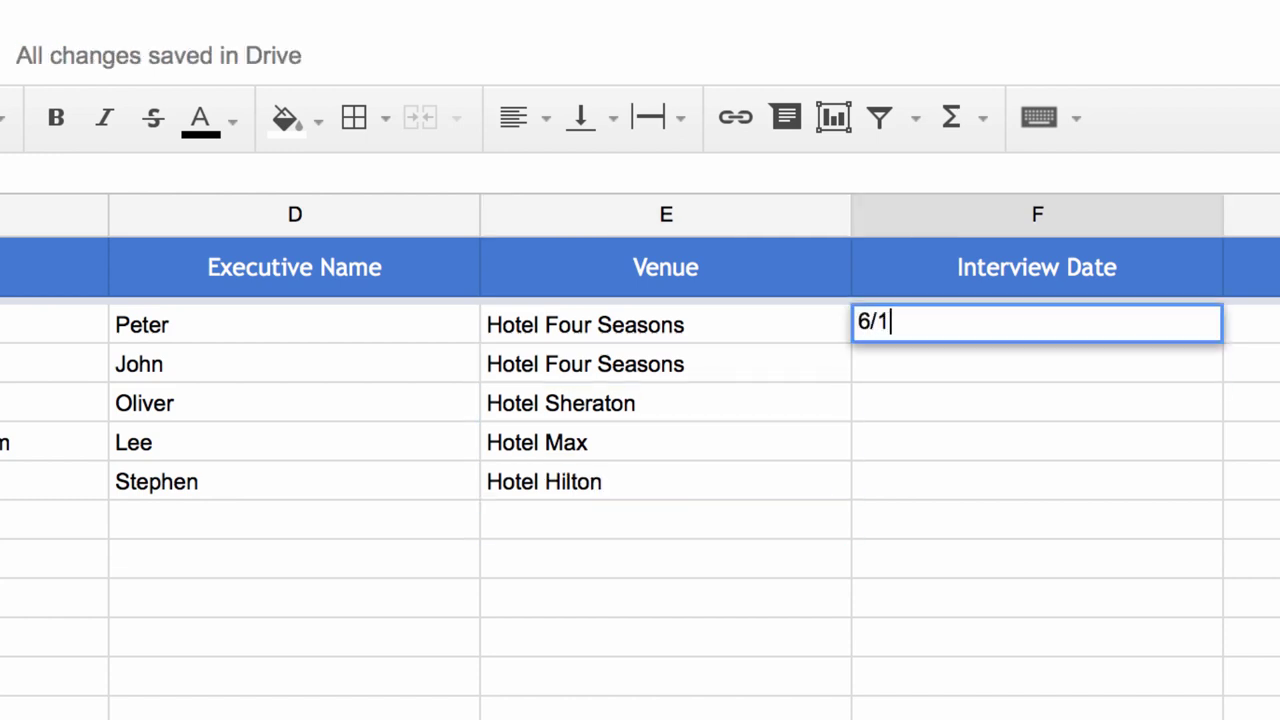
pyautogui.press('Return')
pyautogui.write('6/15/2015')
pyautogui.press('Return')
pyautogui.write('6/16/2015')
pyautogui.press('Return')
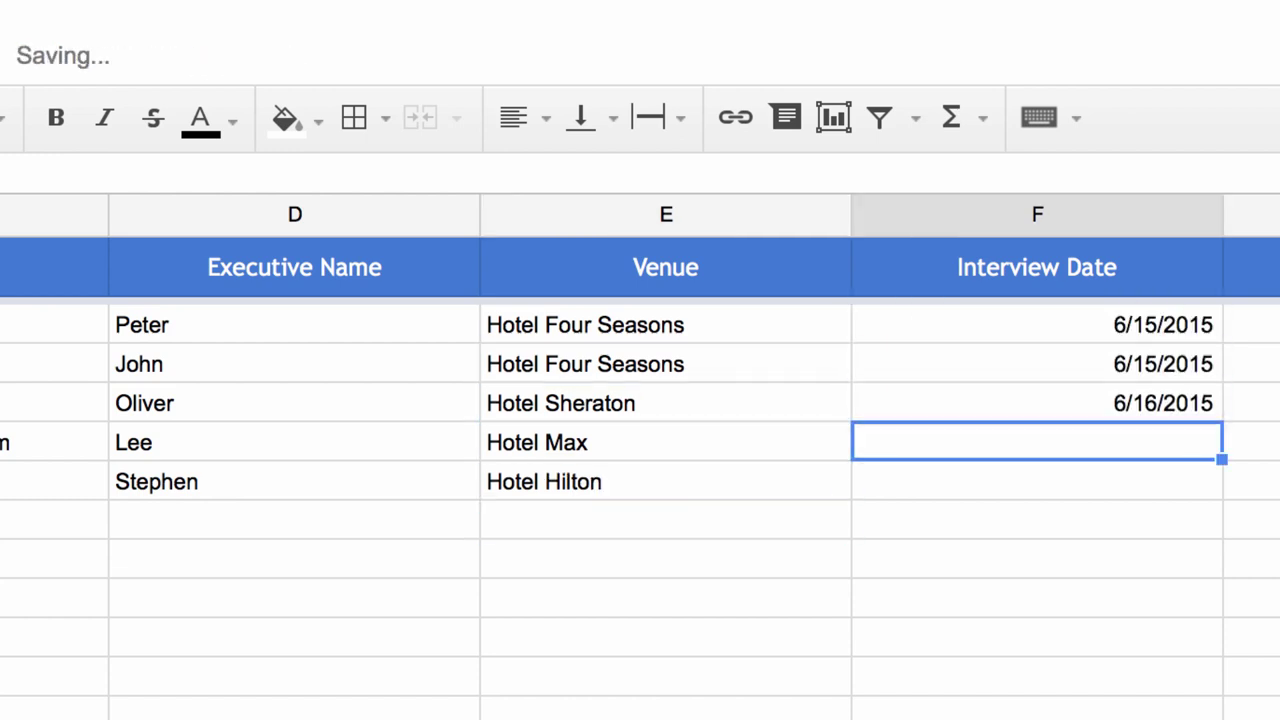
pyautogui.write('6/16/2015')
pyautogui.press('Return')
pyautogui.write('6/18/2015')
pyautogui.press('Return')
# Centre-align the Interview Date column and select the first File Attachments cell G2.
pyautogui.click(1035, 216)
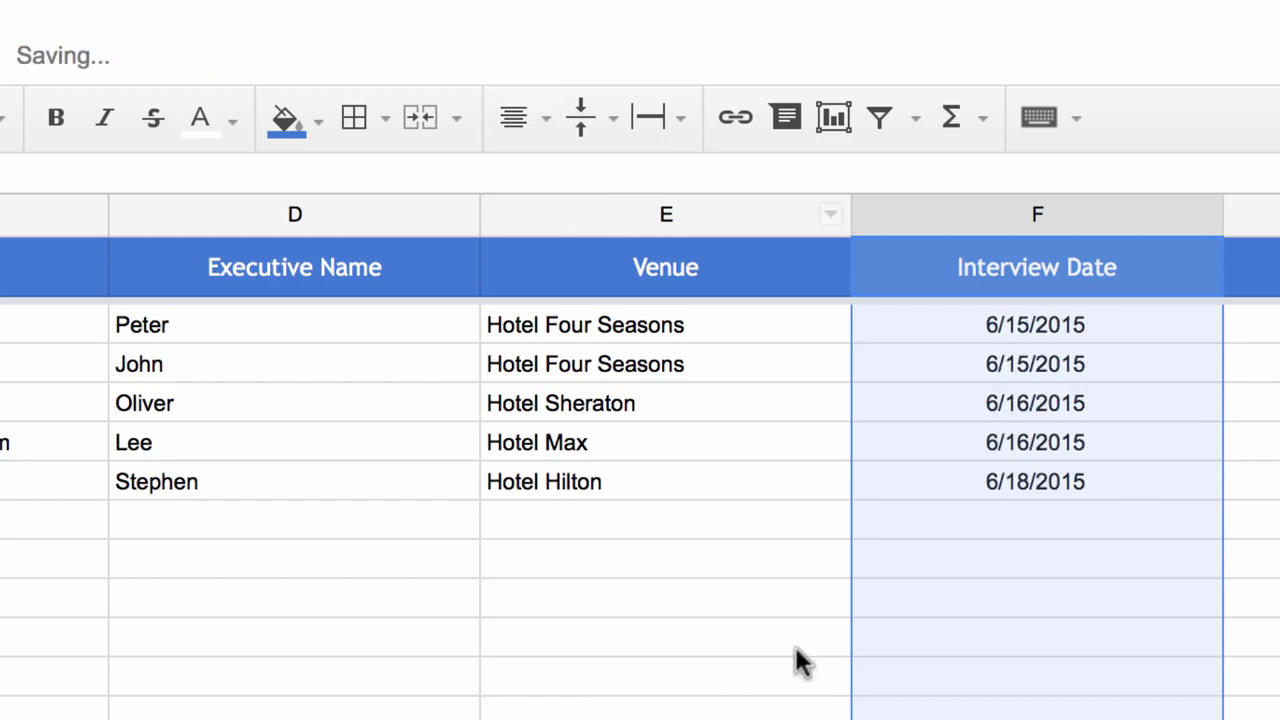
pyautogui.hotkey('ctrl', 'shift', 'e')
pyautogui.click(665, 676)
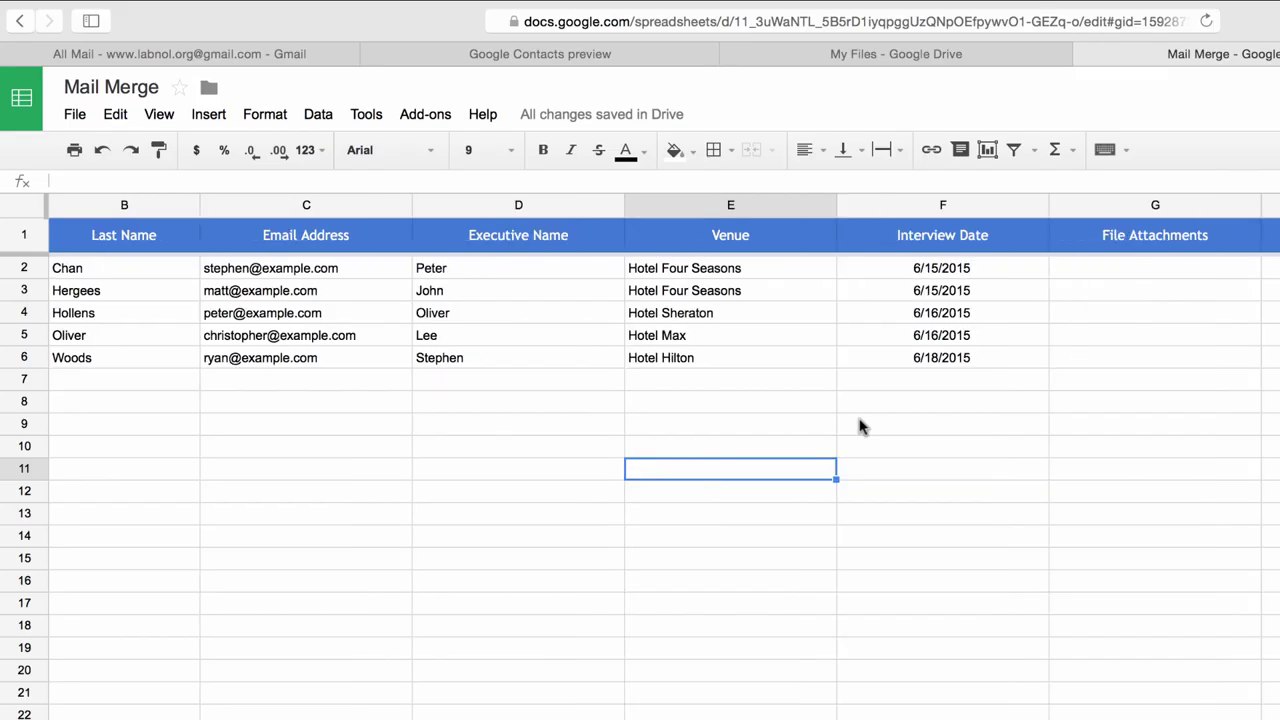
pyautogui.hscroll(2, 897, 602)
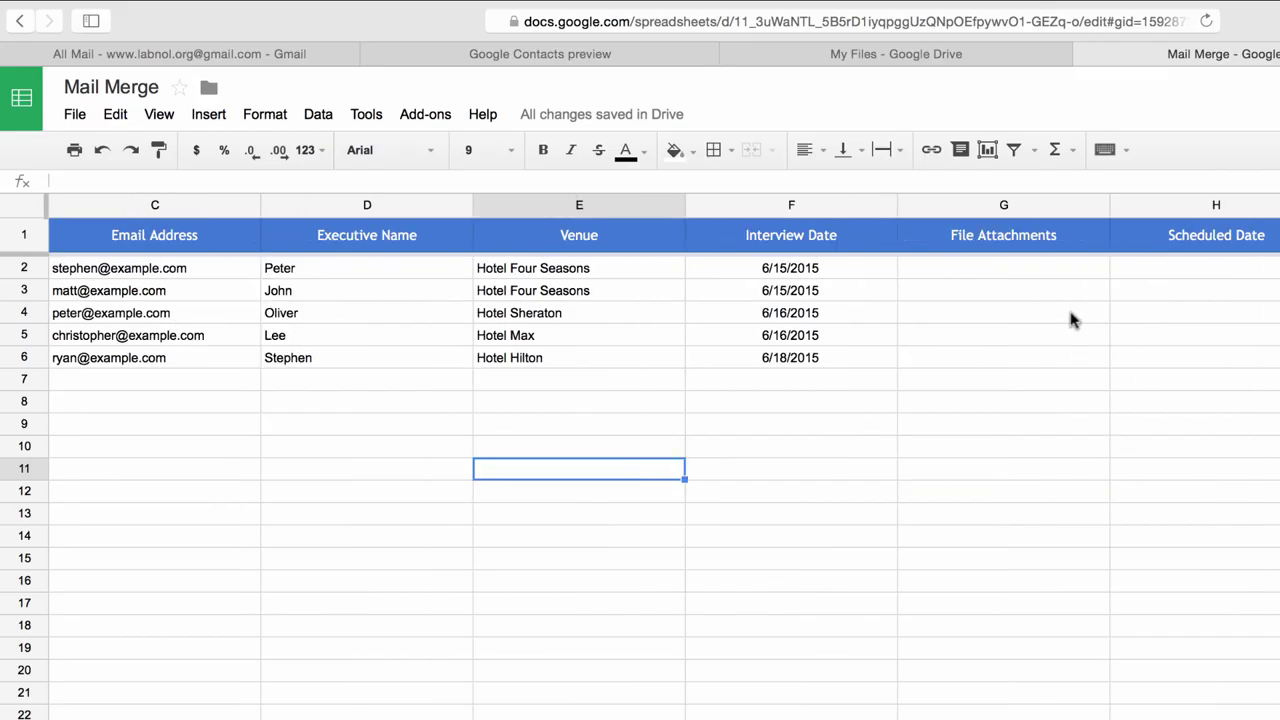
pyautogui.click(1052, 281)
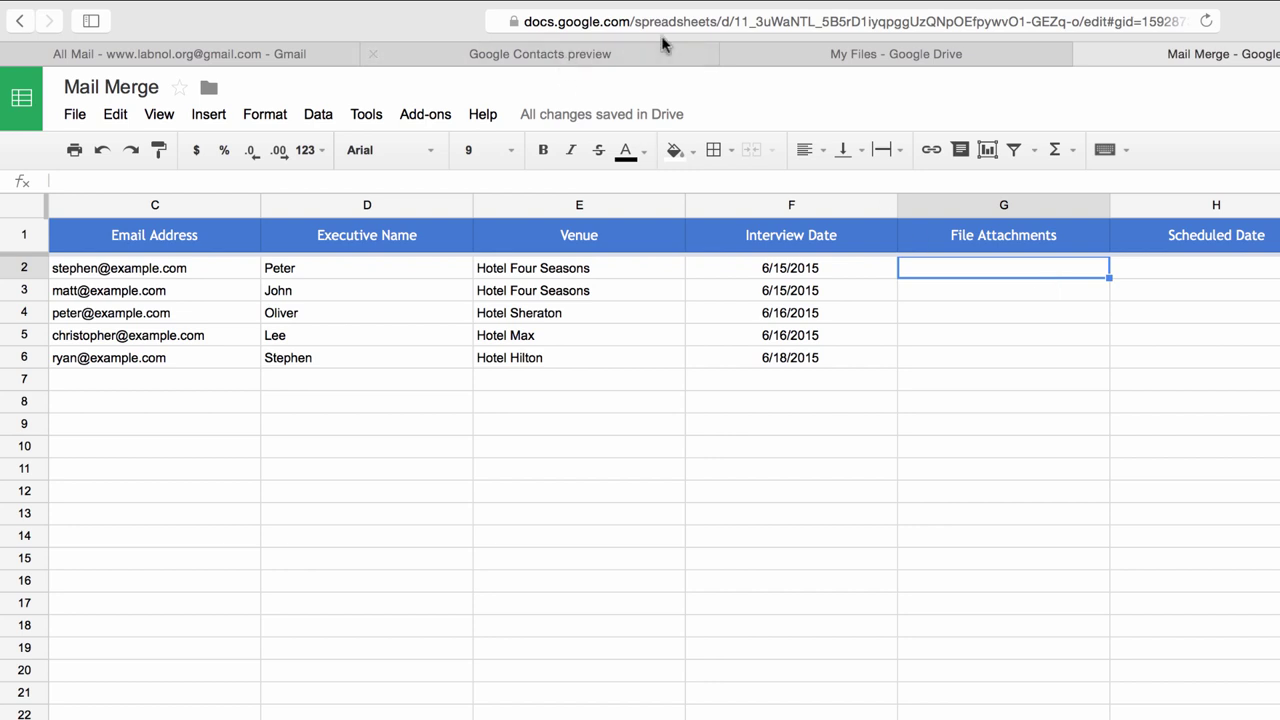
pyautogui.click(927, 55)
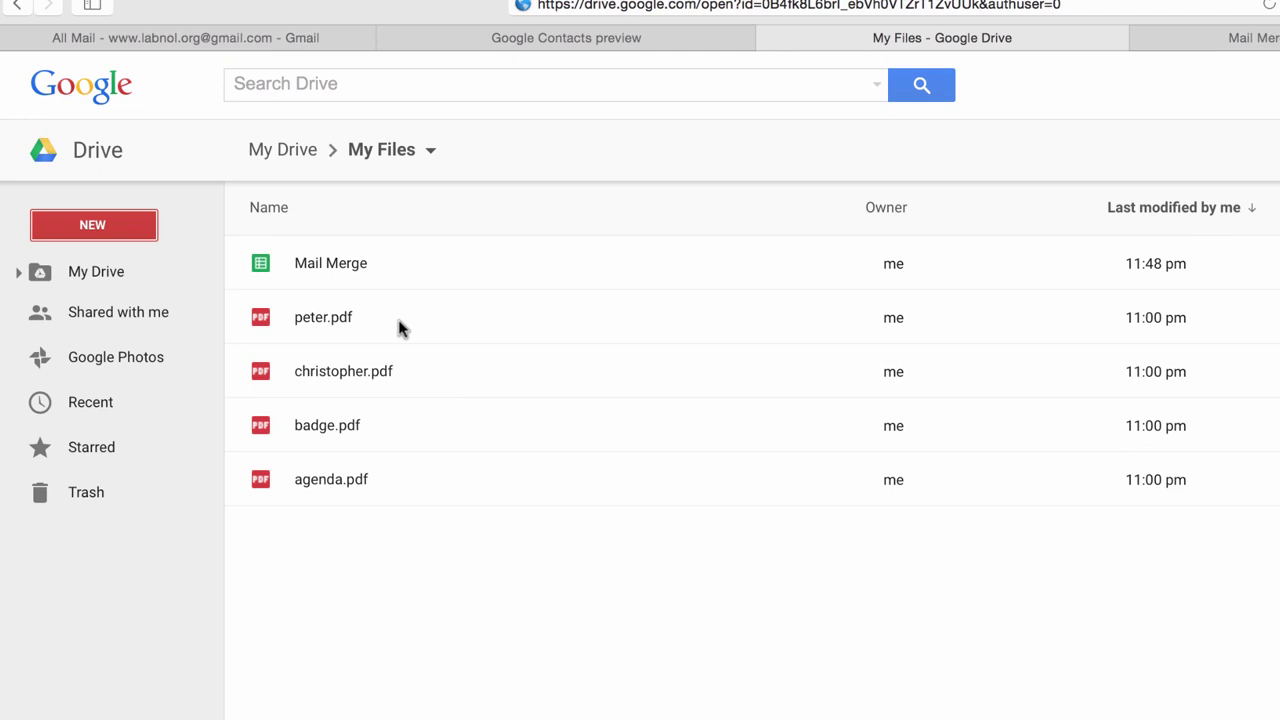
# Copy the shareable Drive link for peter.pdf and paste it into cell G2.
pyautogui.click(392, 331)
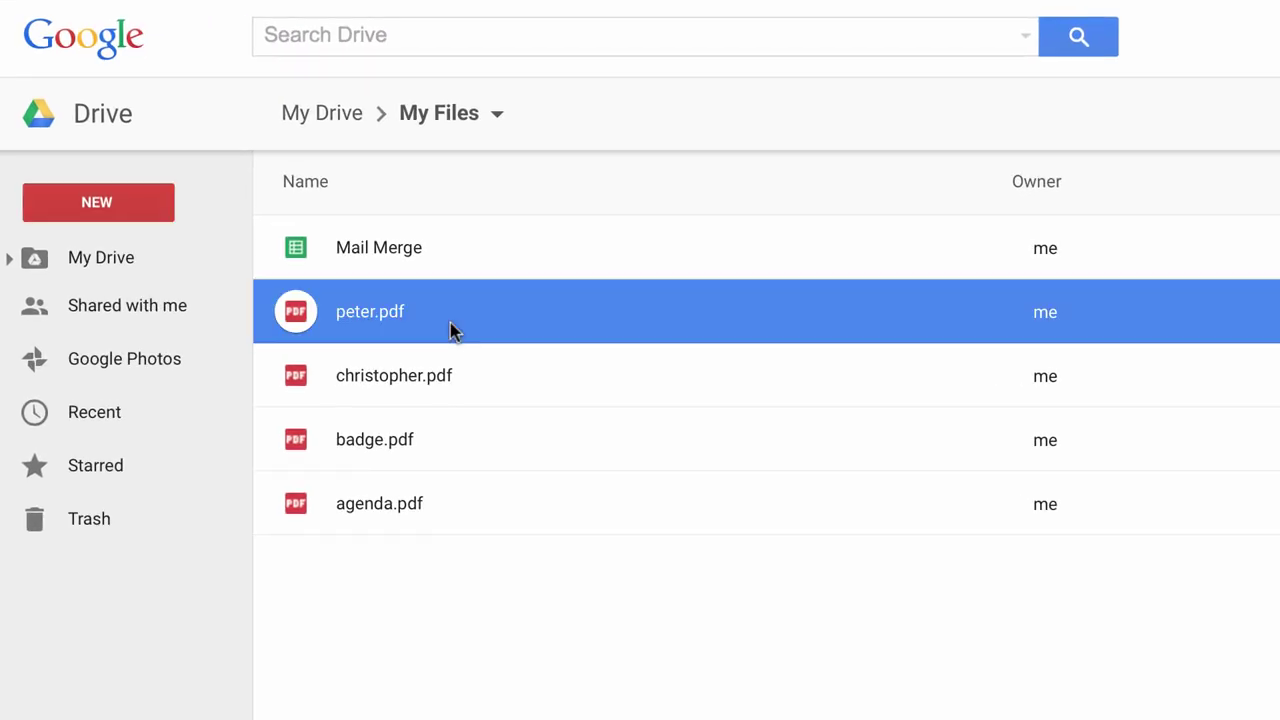
pyautogui.rightClick(452, 331)
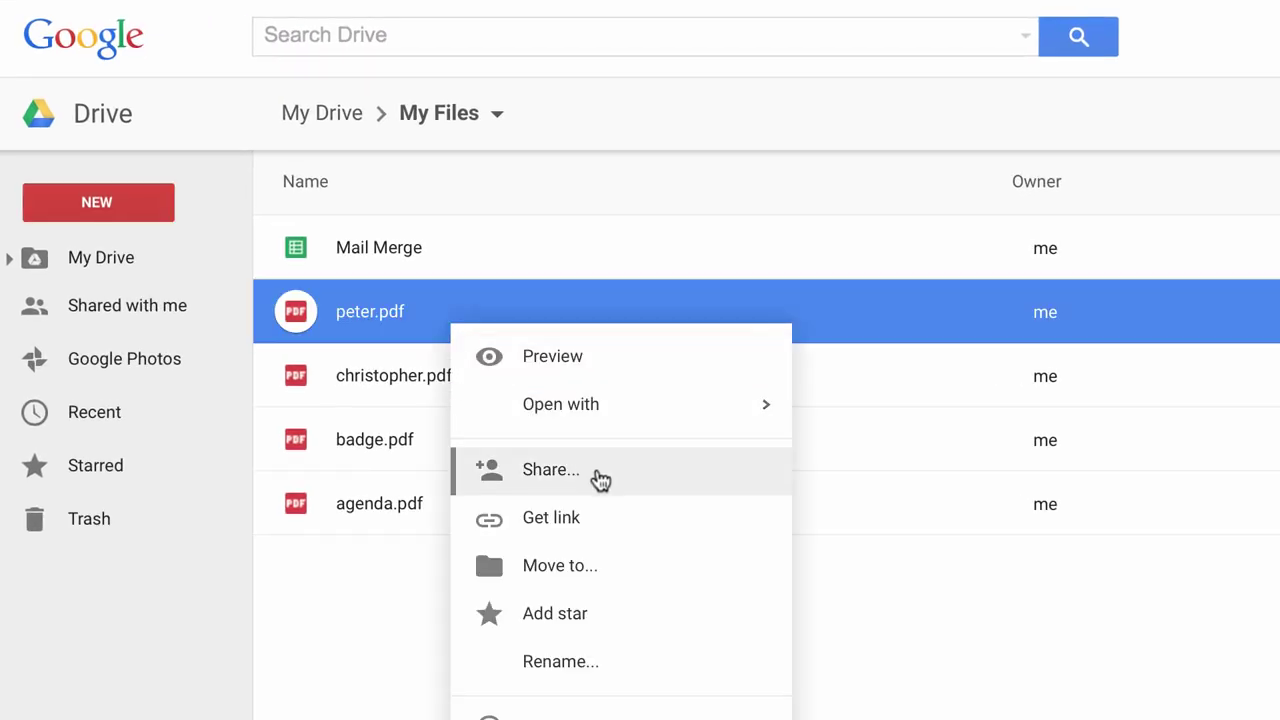
pyautogui.click(551, 518)
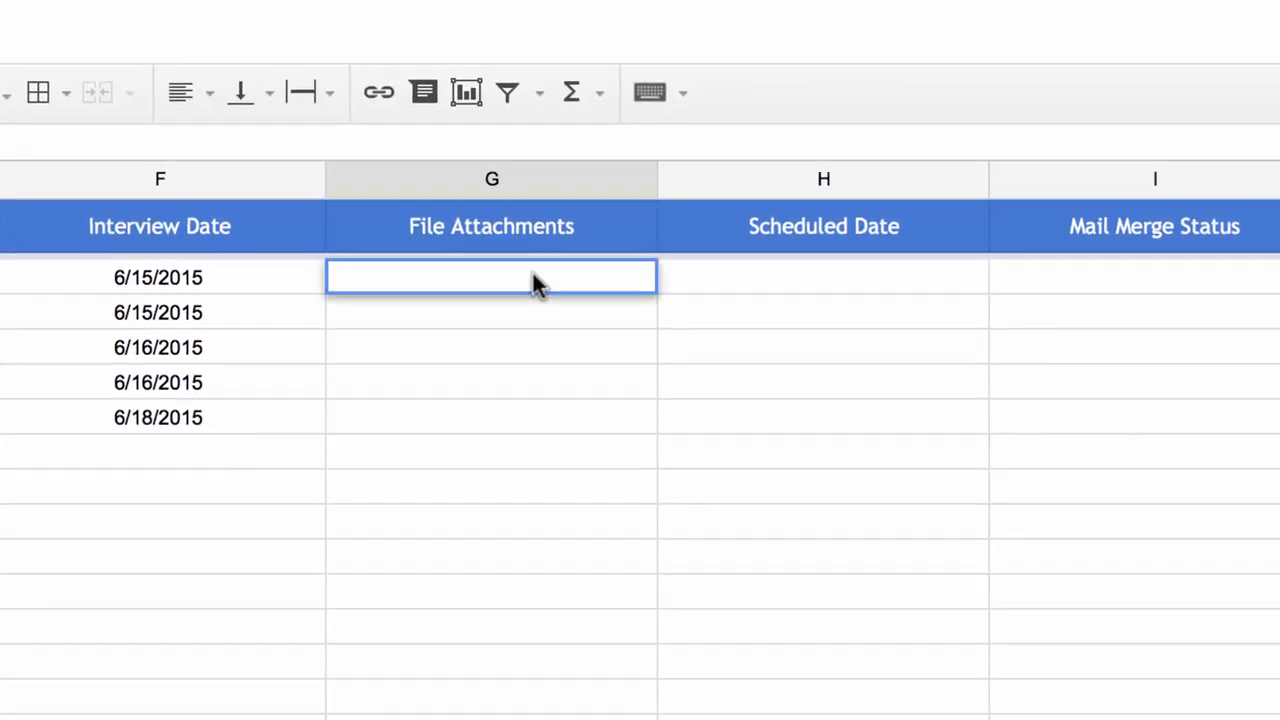
pyautogui.click(518, 322)
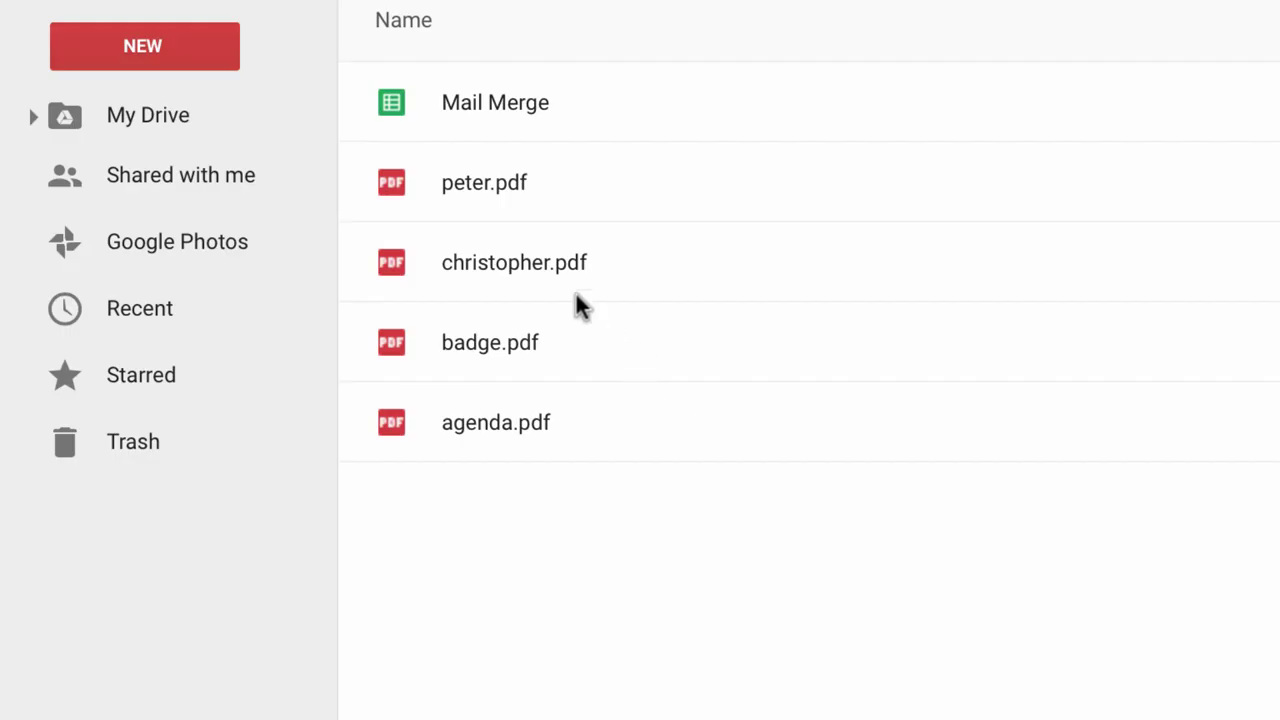
# Copy the shareable Drive link for christopher.pdf.
pyautogui.click(583, 277)
pyautogui.rightClick(585, 280)
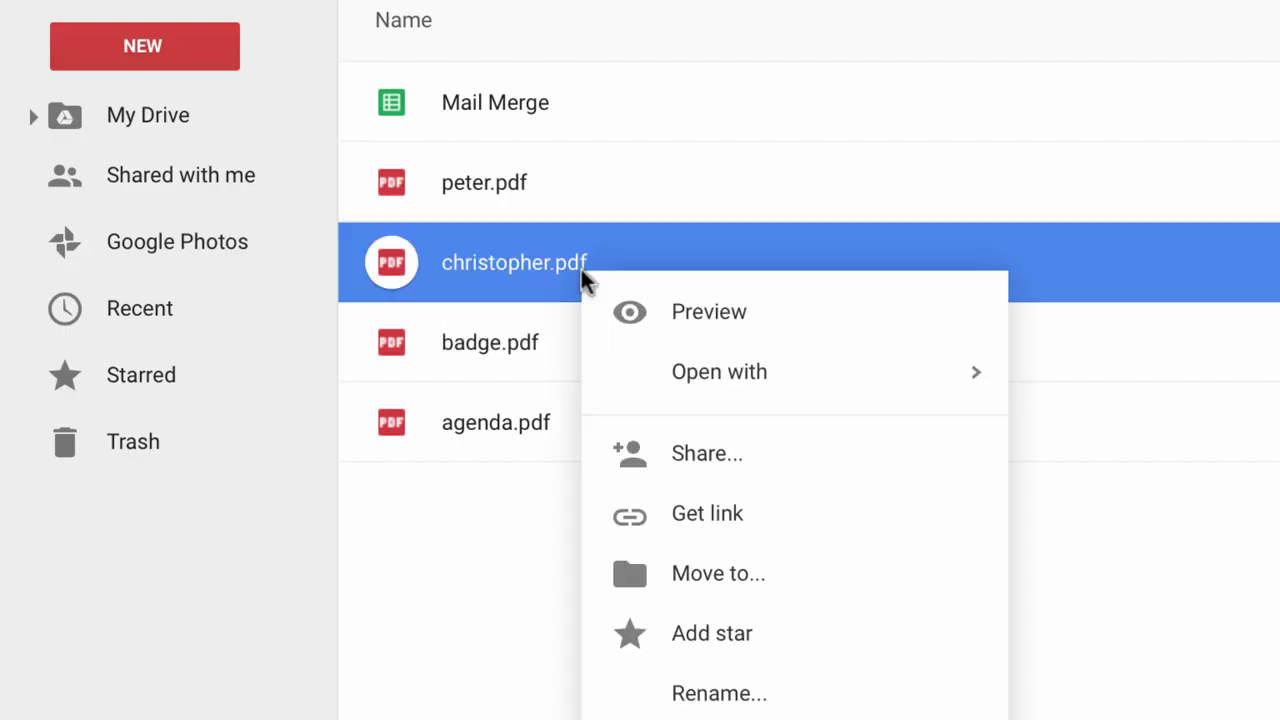
pyautogui.click(716, 532)
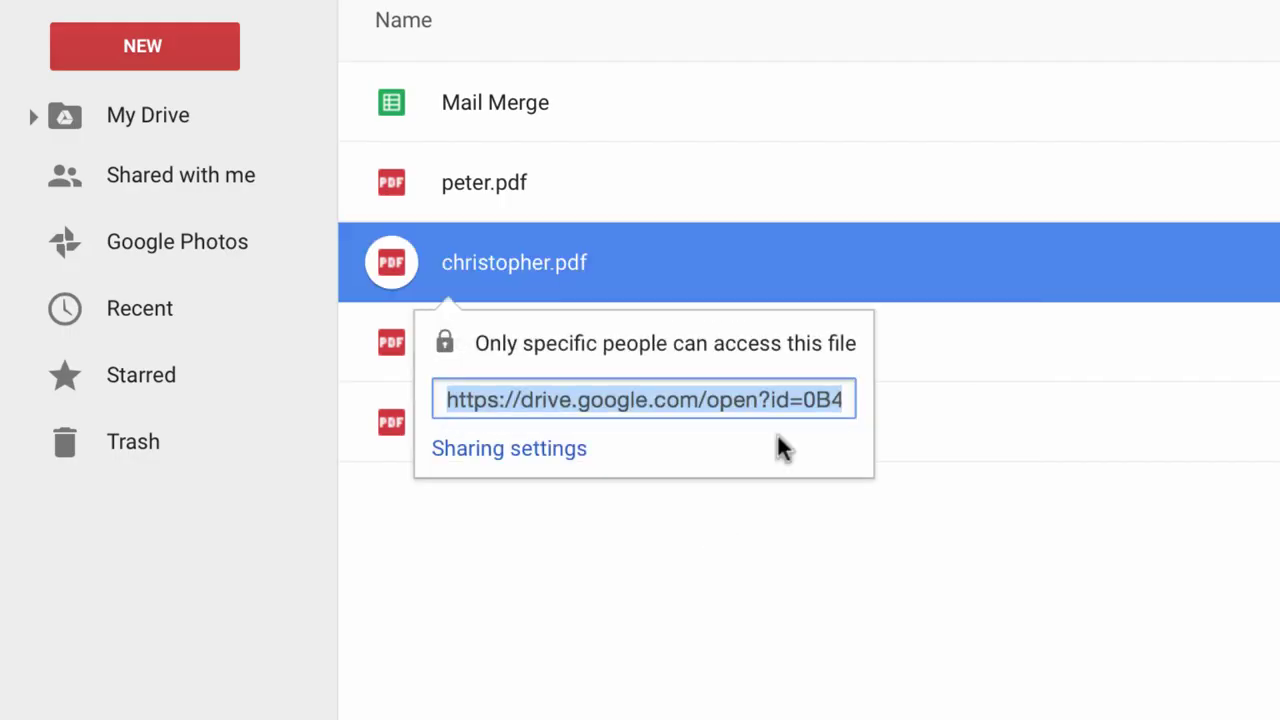
pyautogui.click(886, 671)
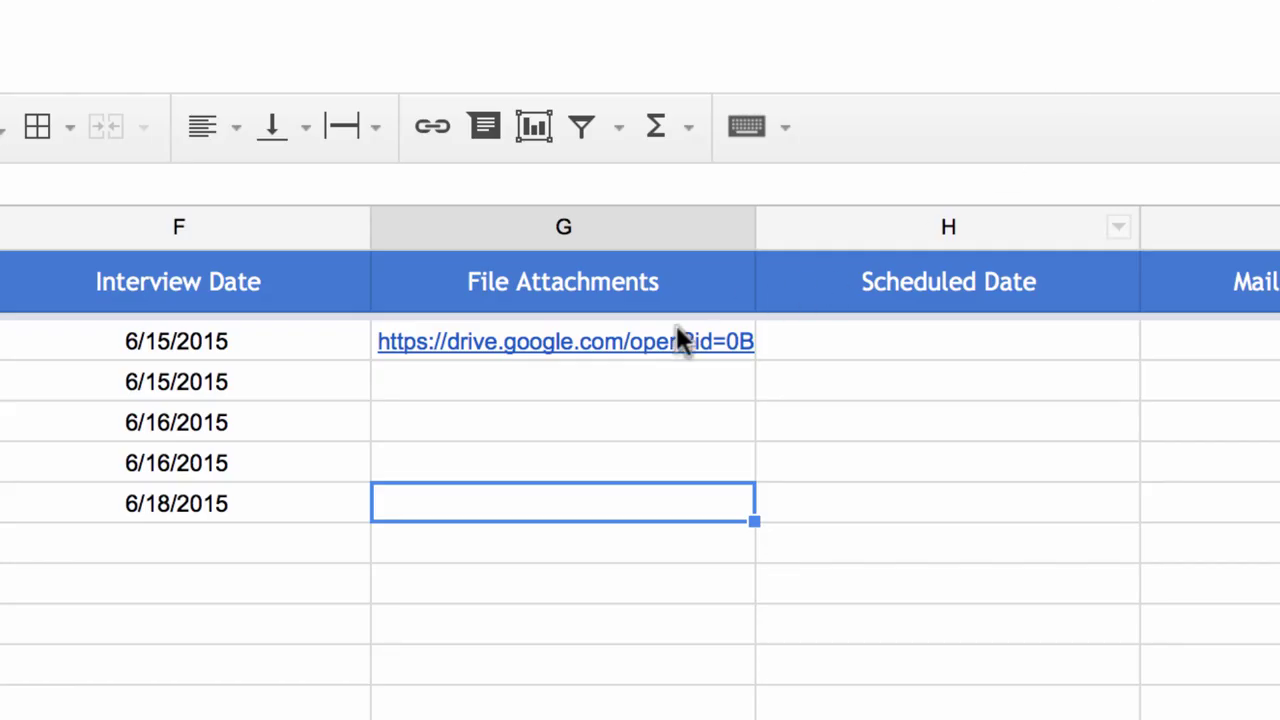
# Append a comma and the copied christopher.pdf link after the peter.pdf link in G2.
pyautogui.doubleClick(634, 331)
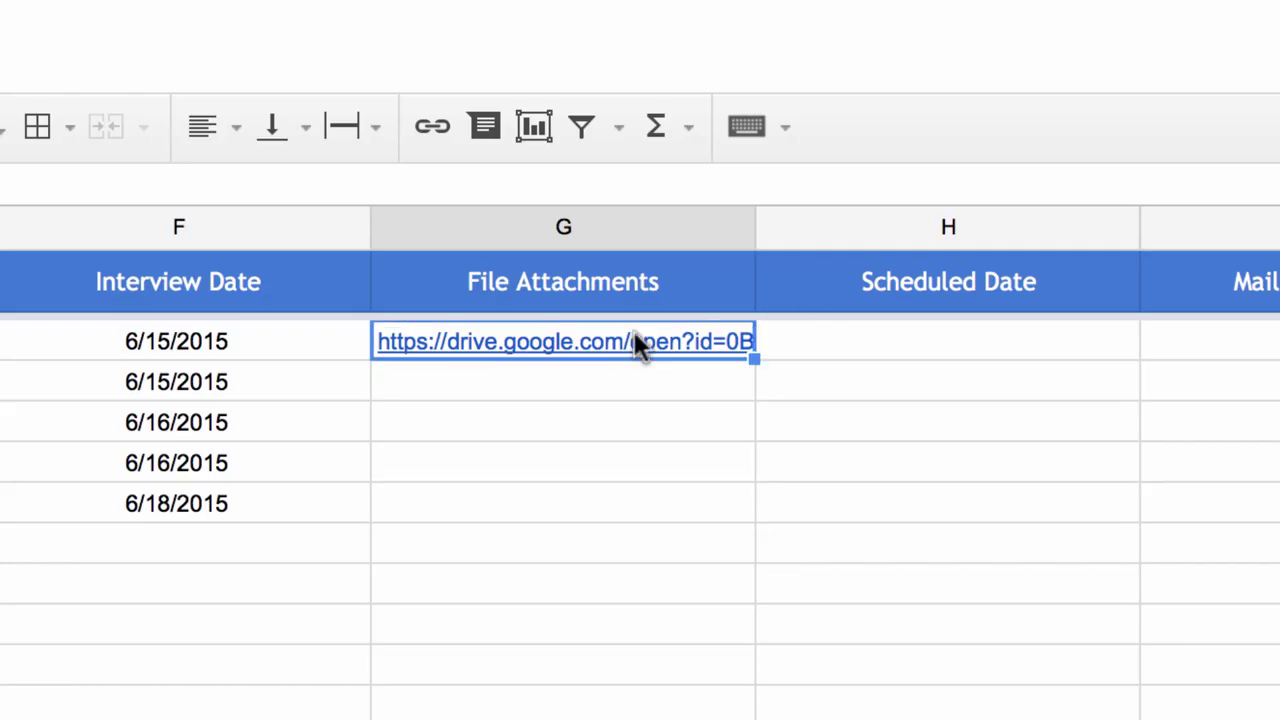
pyautogui.write(',')
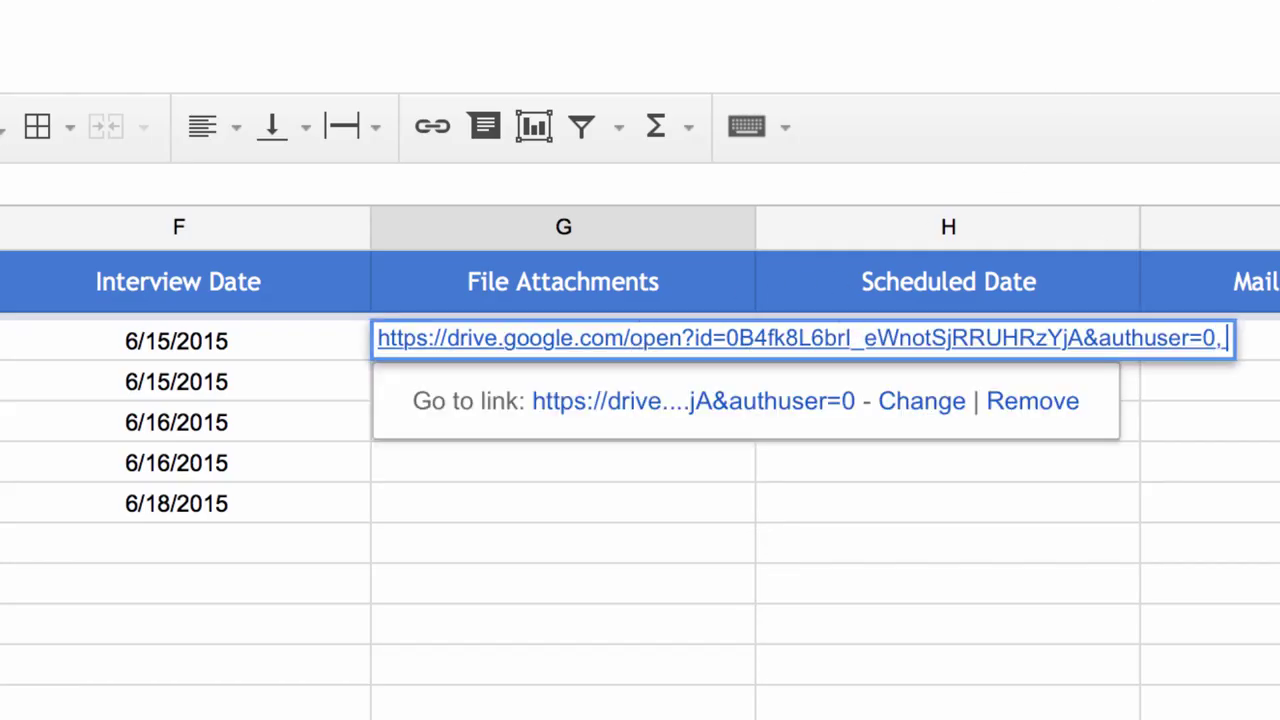
pyautogui.press('Return')
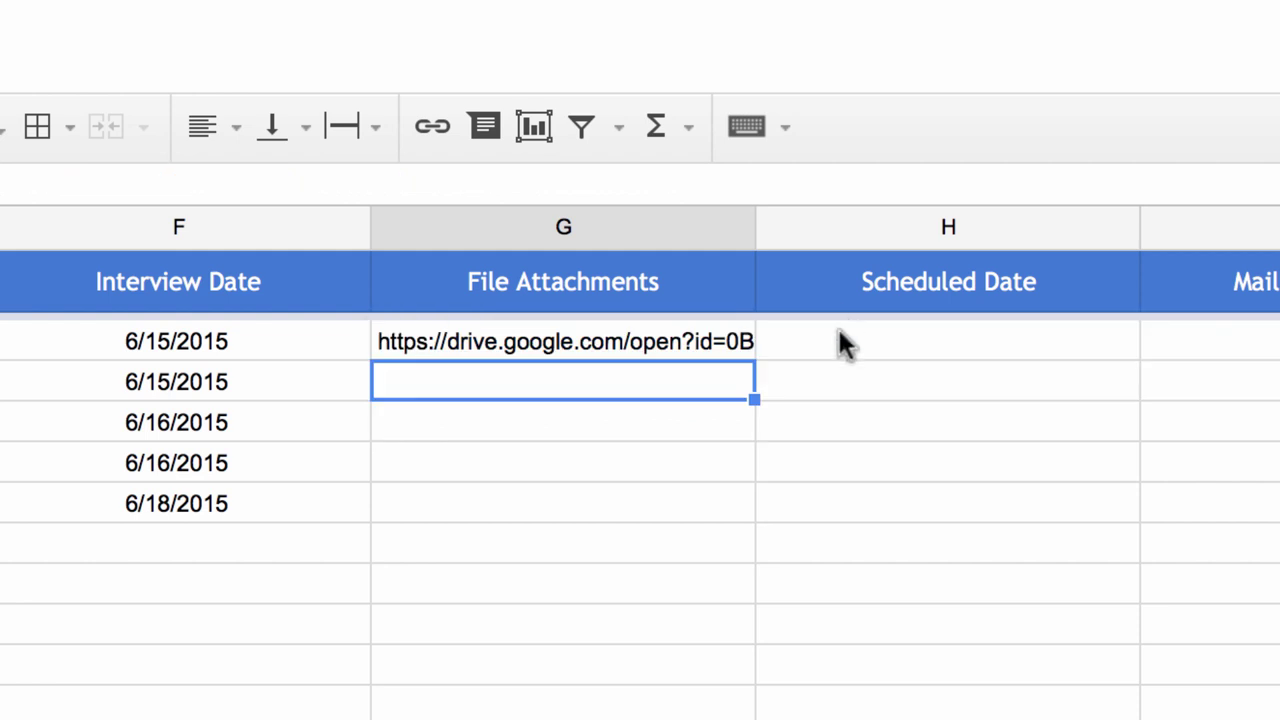
# Attach badge.pdf and agenda.pdf to cell G3 through Add File Attachments, filtered to PDFs.
pyautogui.click(130, 74)
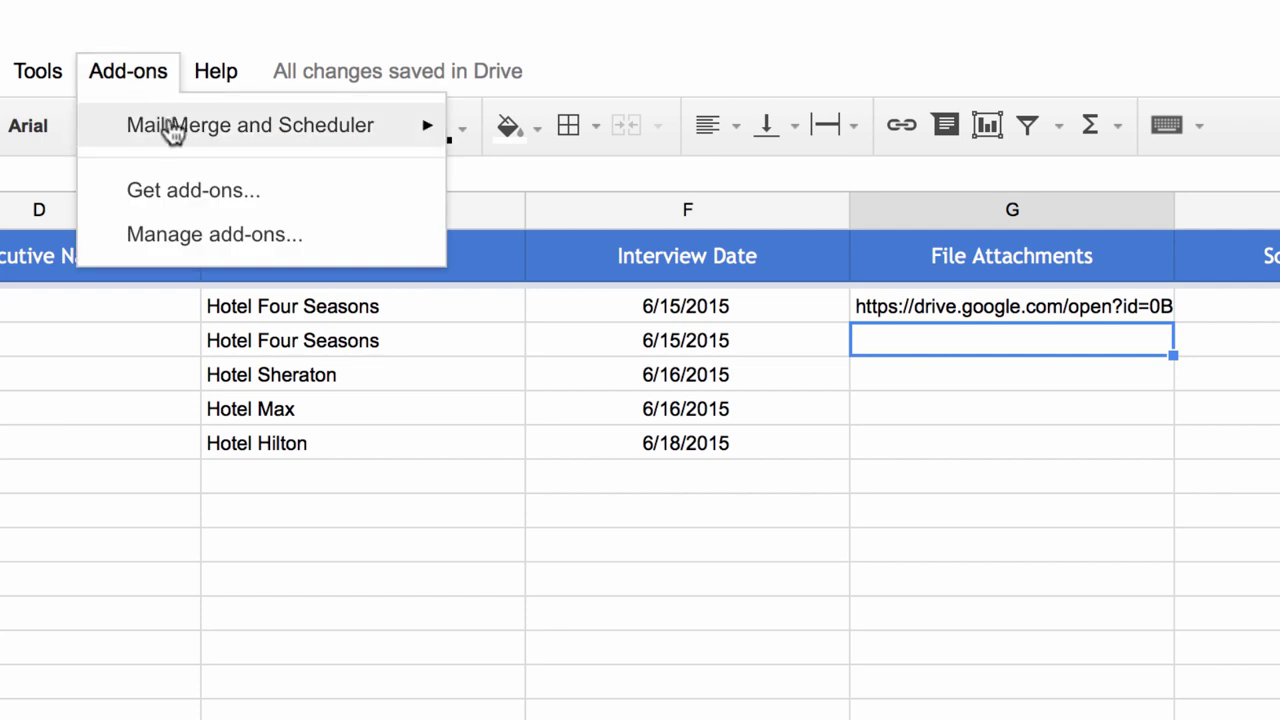
pyautogui.moveTo(175, 133)
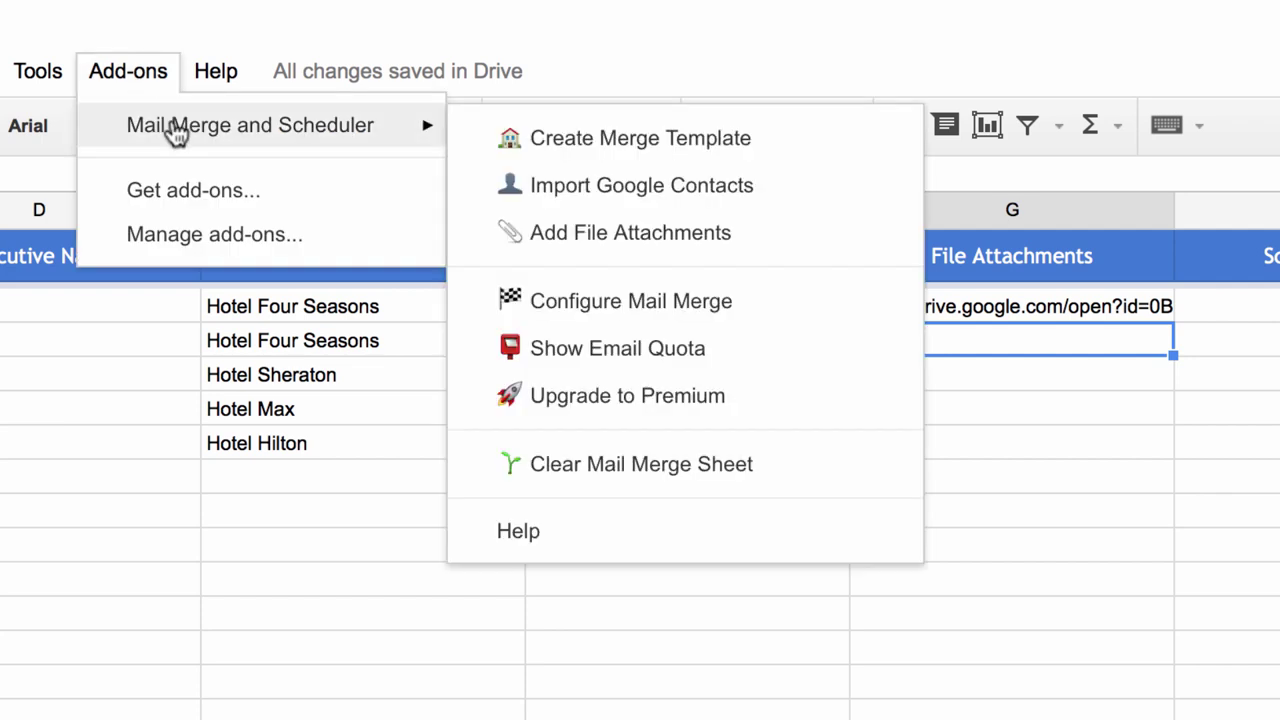
pyautogui.click(680, 243)
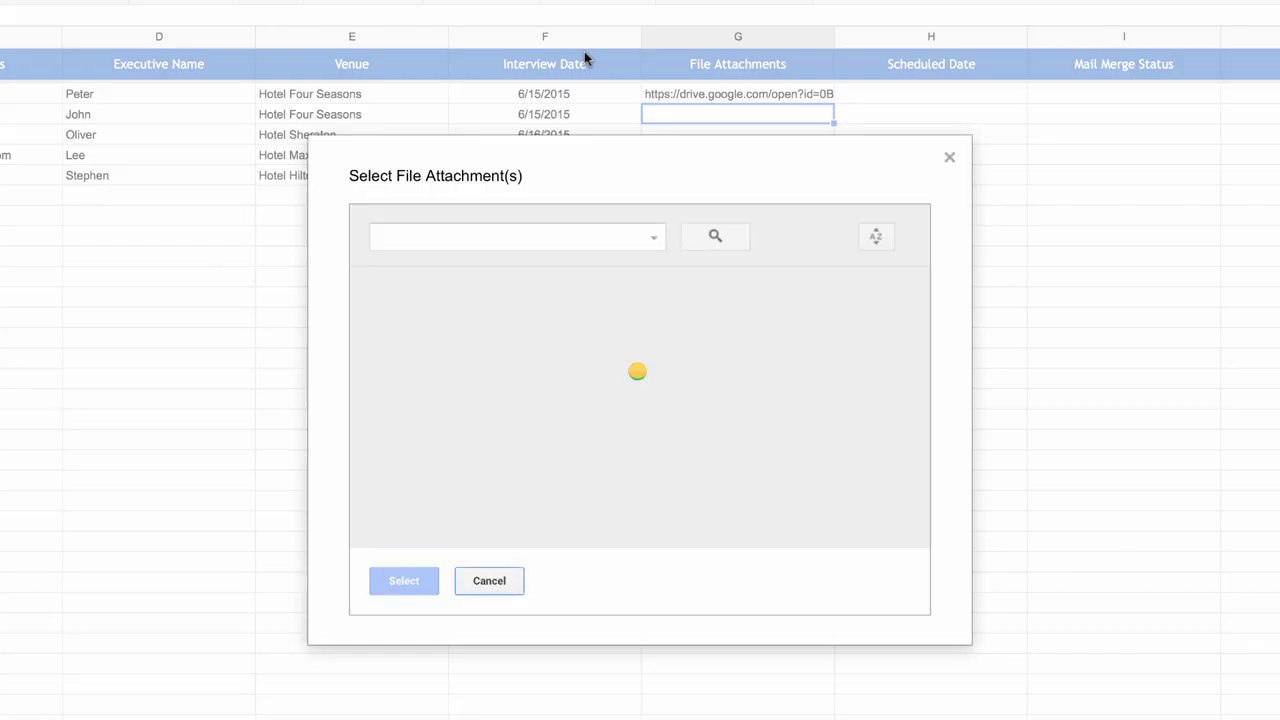
pyautogui.click(654, 240)
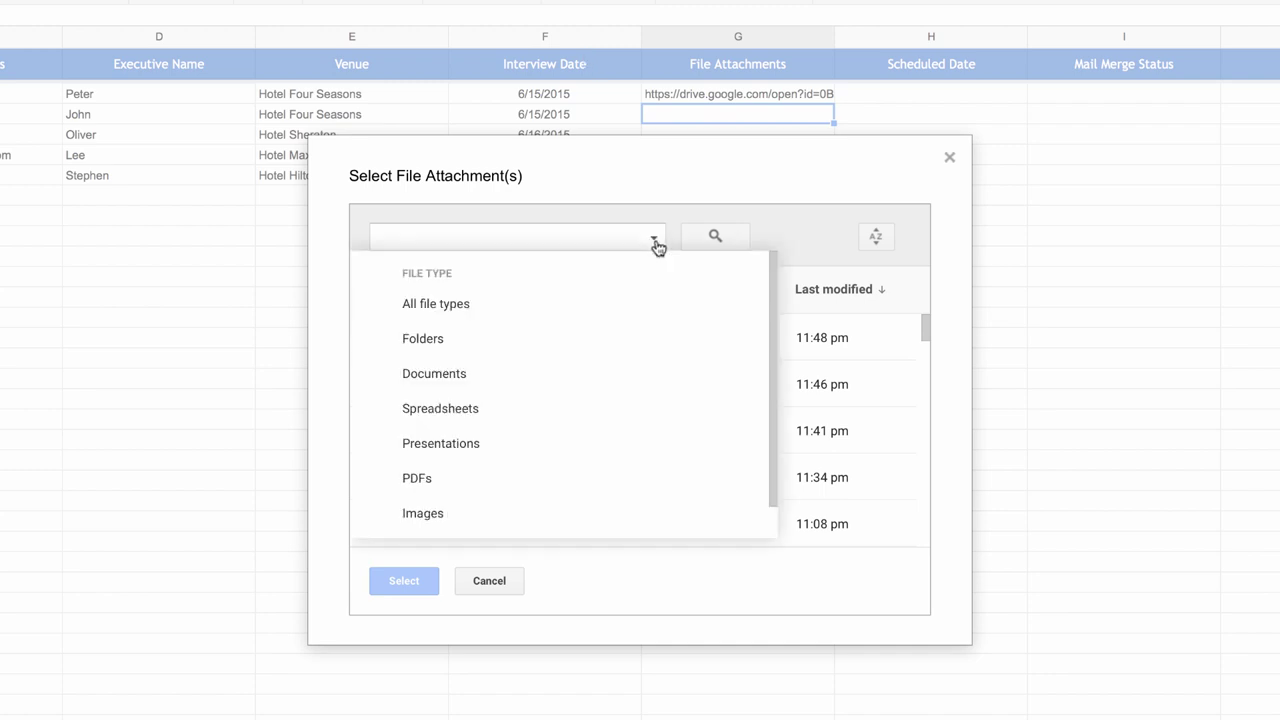
pyautogui.click(537, 481)
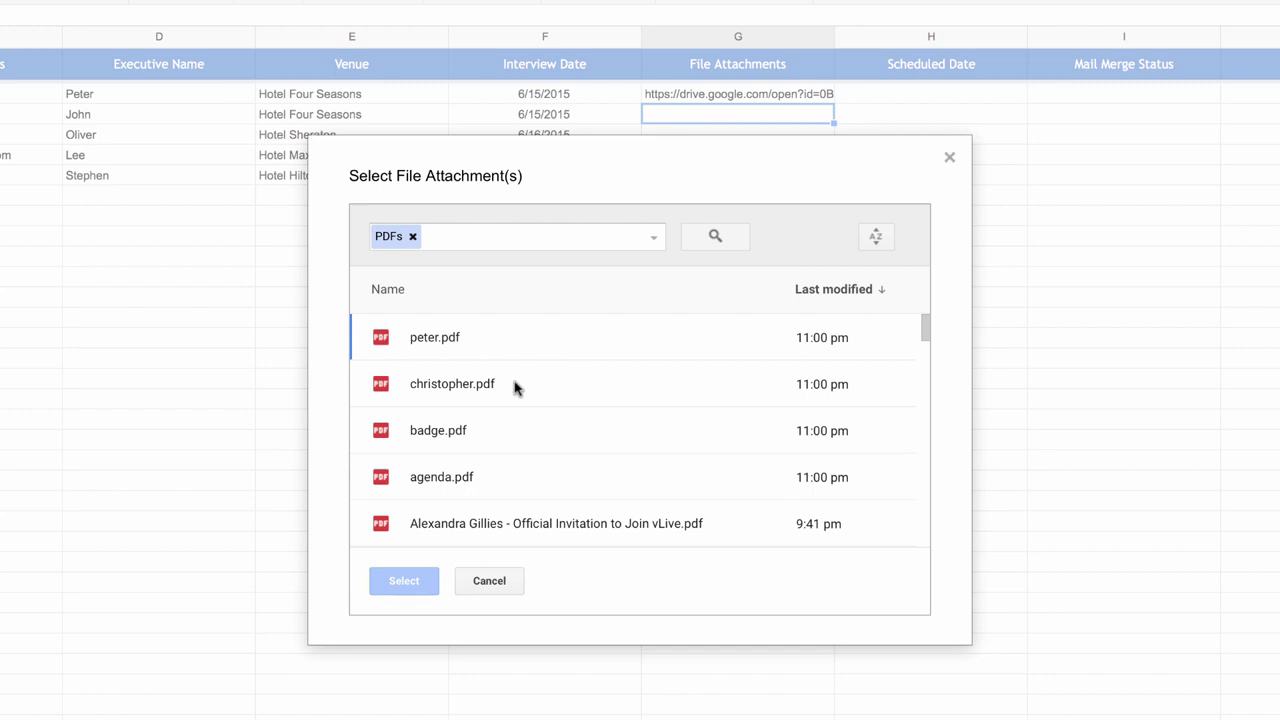
pyautogui.click(547, 436)
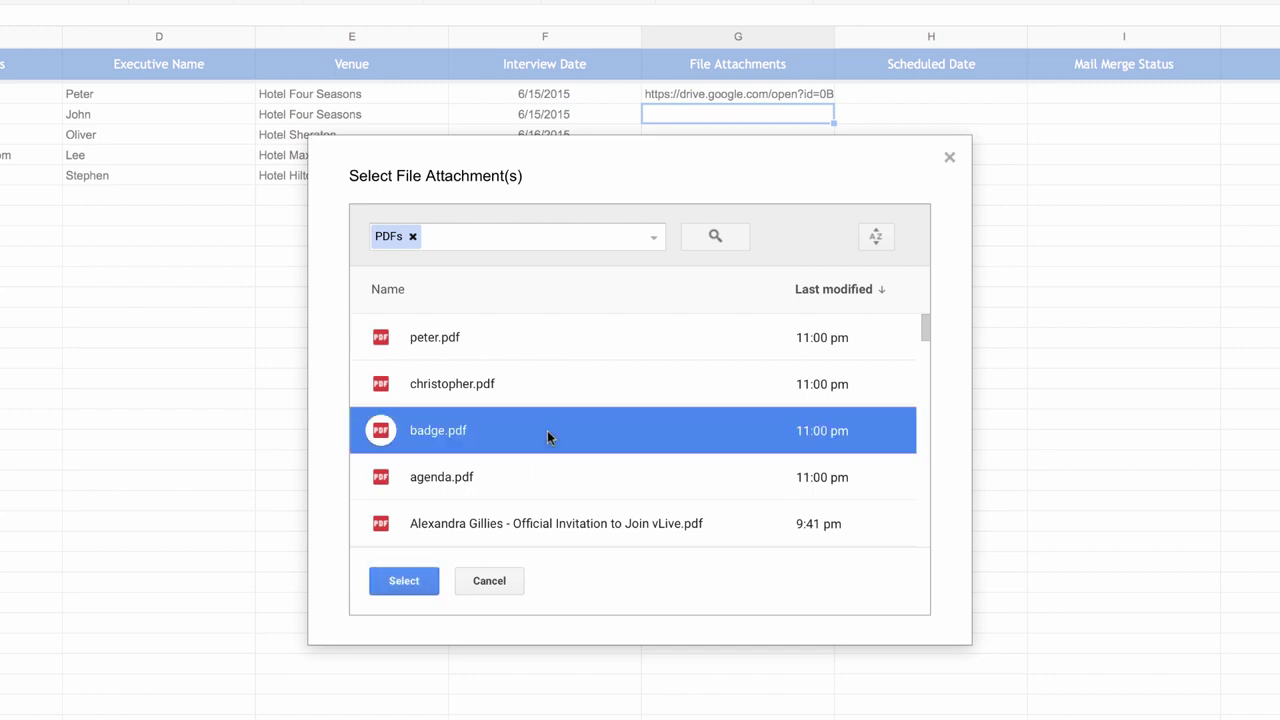
pyautogui.click(503, 478)
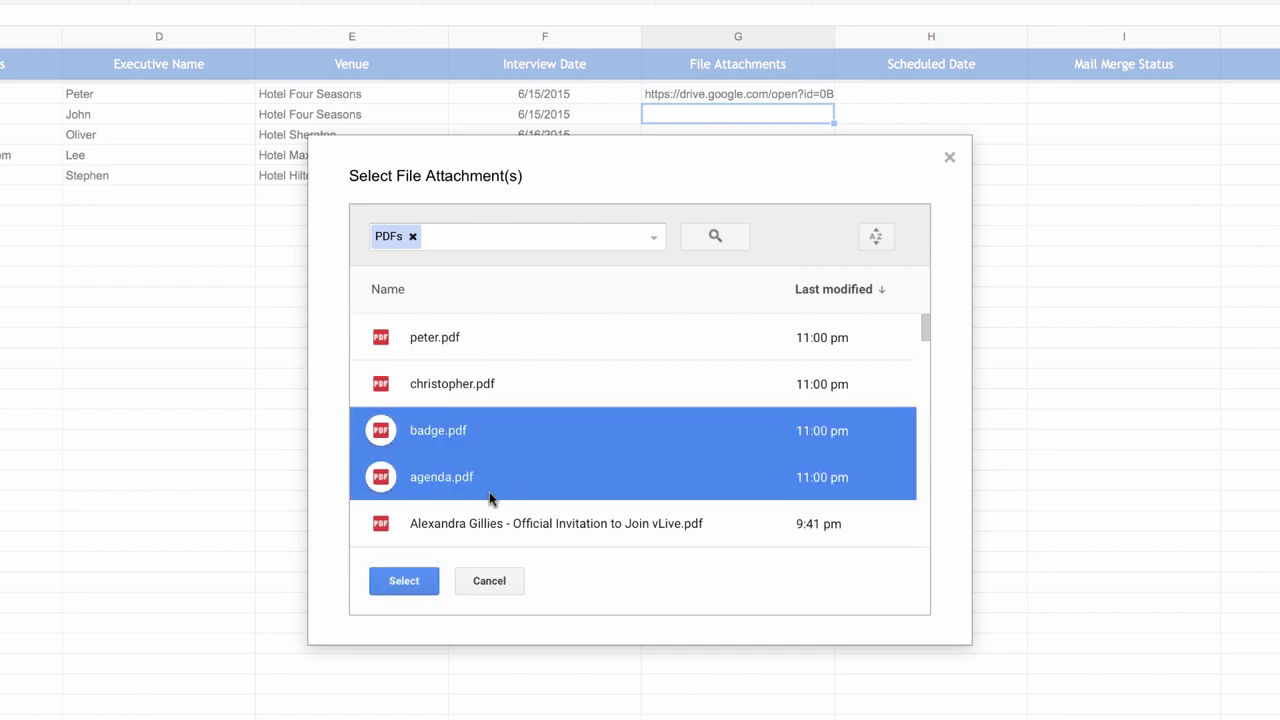
pyautogui.click(417, 580)
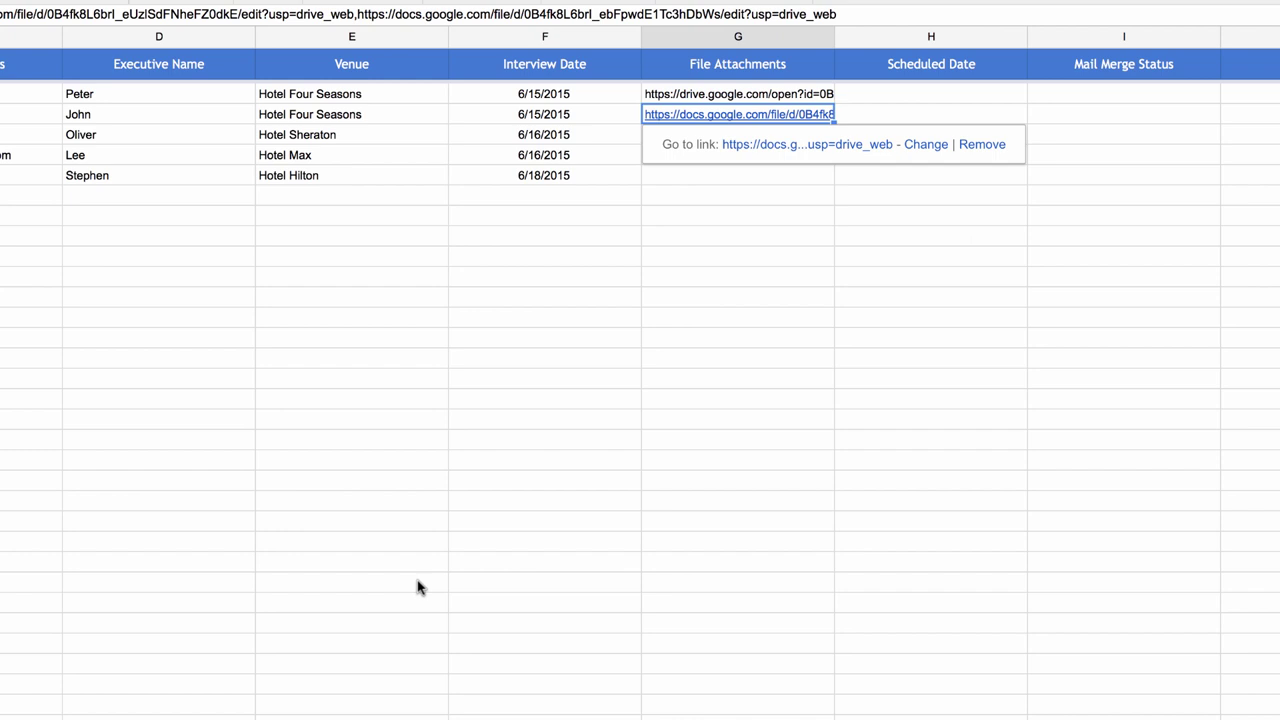
pyautogui.click(731, 177)
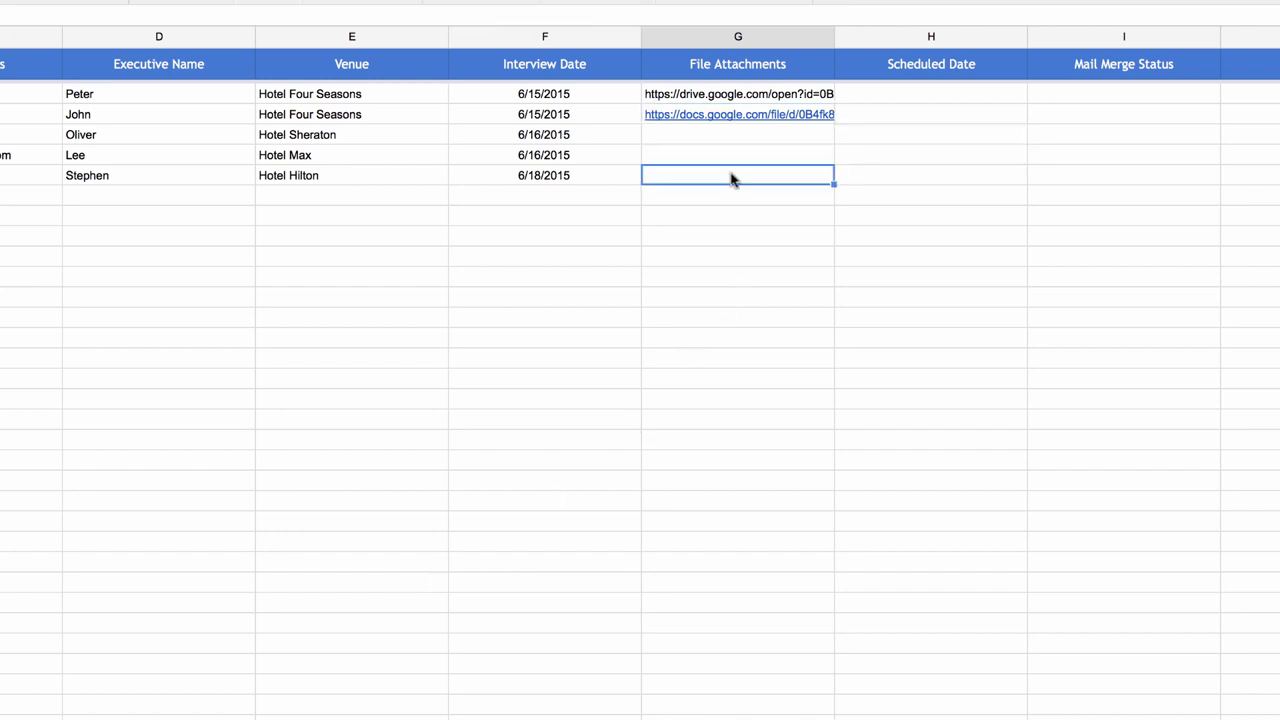
# Attach the first Drive image file to cell G6 using the Images filter.
pyautogui.click(250, 0)
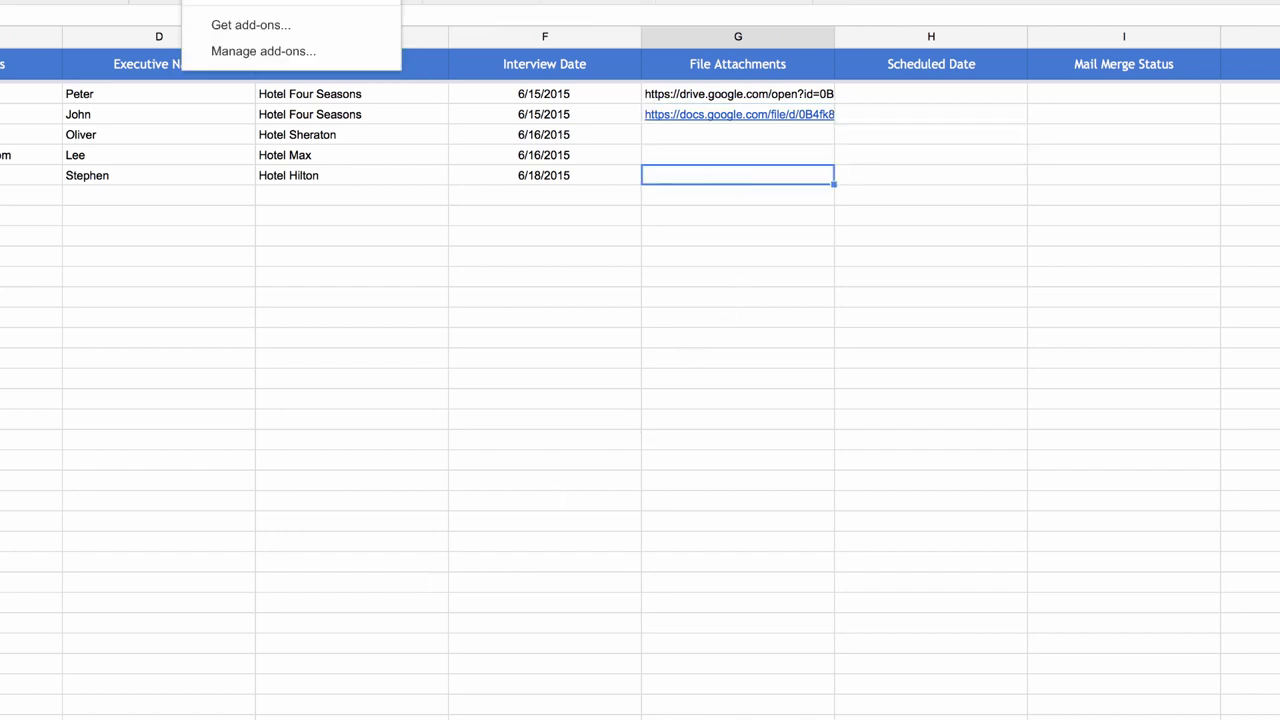
pyautogui.moveTo(300, 0)
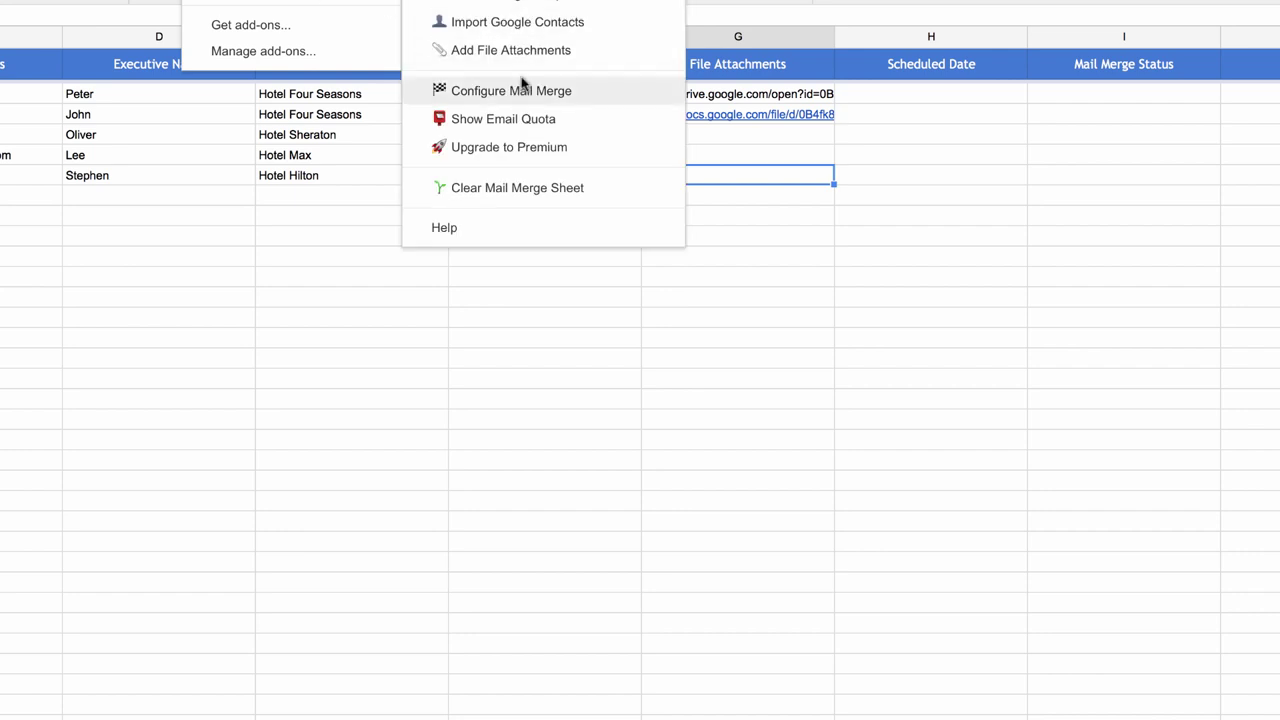
pyautogui.click(552, 58)
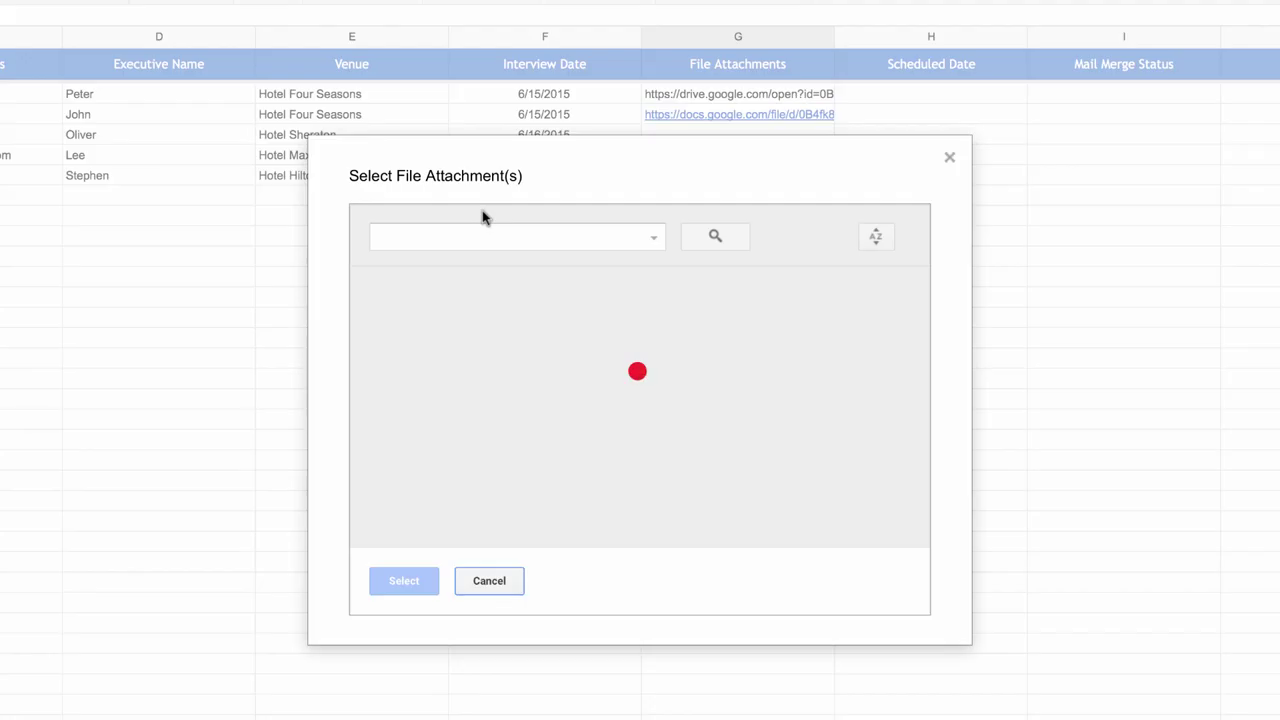
pyautogui.click(640, 230)
pyautogui.scroll(-1, 600, 445)
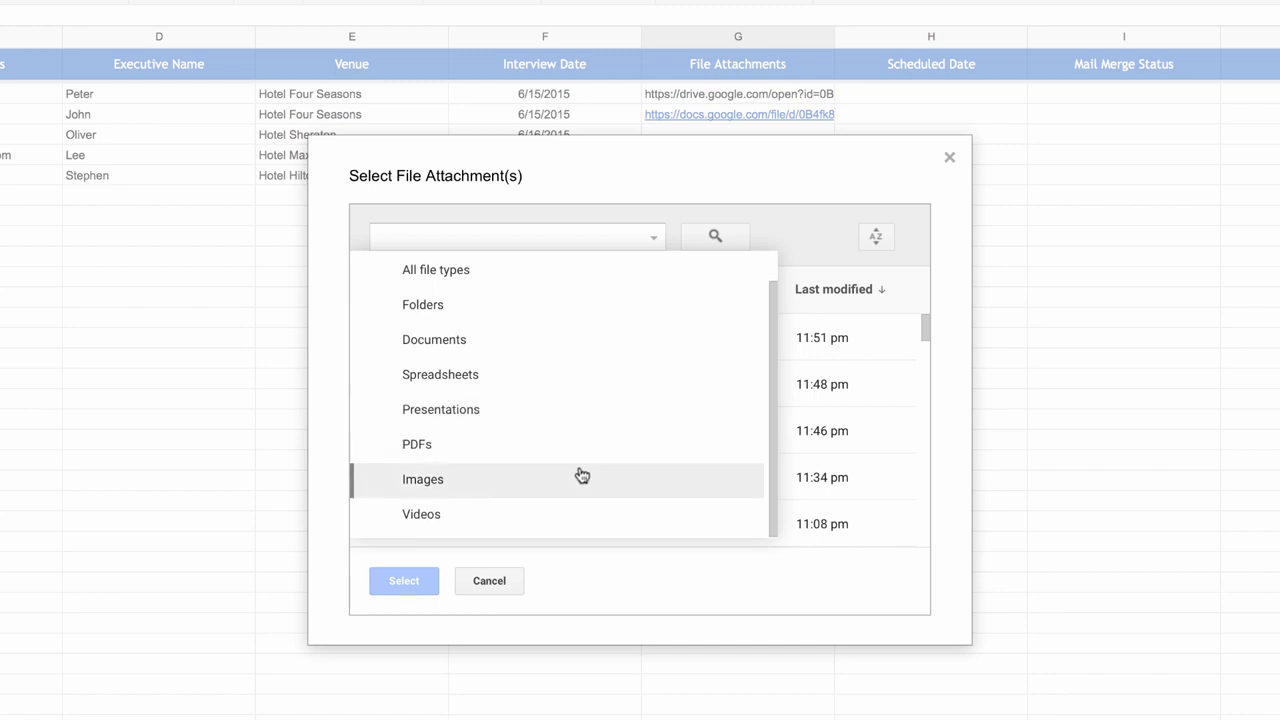
pyautogui.click(590, 480)
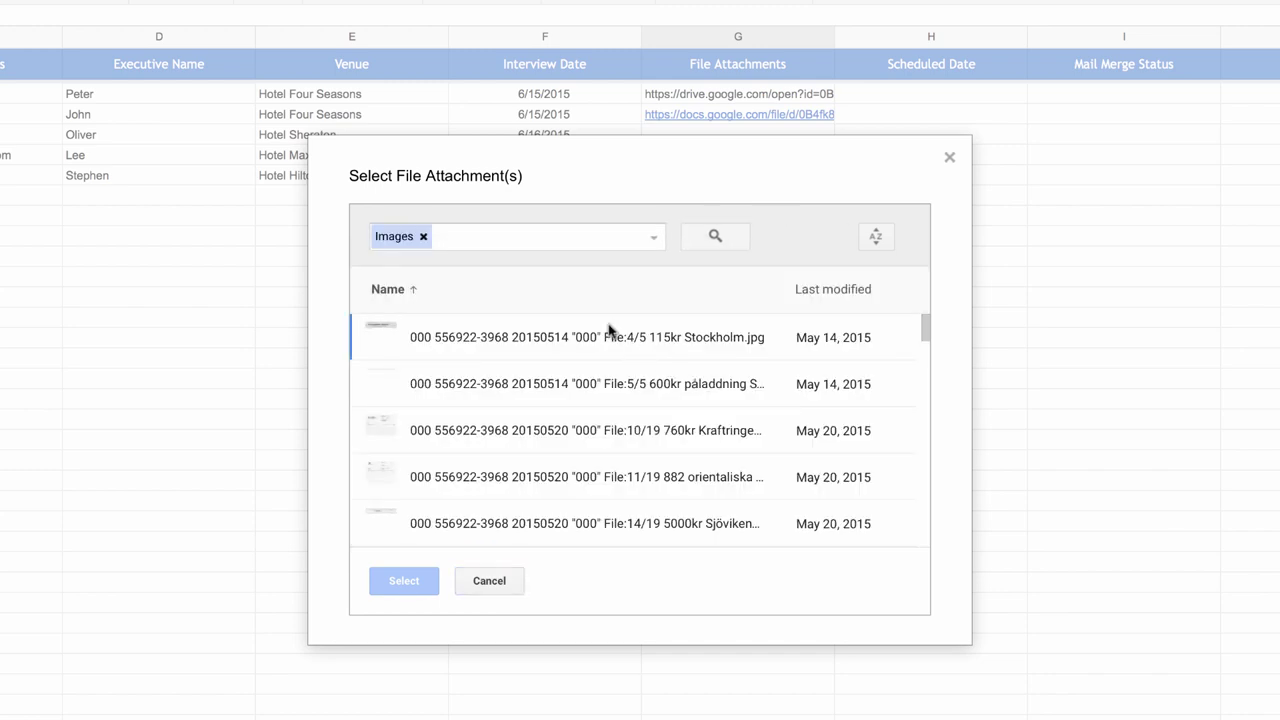
pyautogui.click(605, 343)
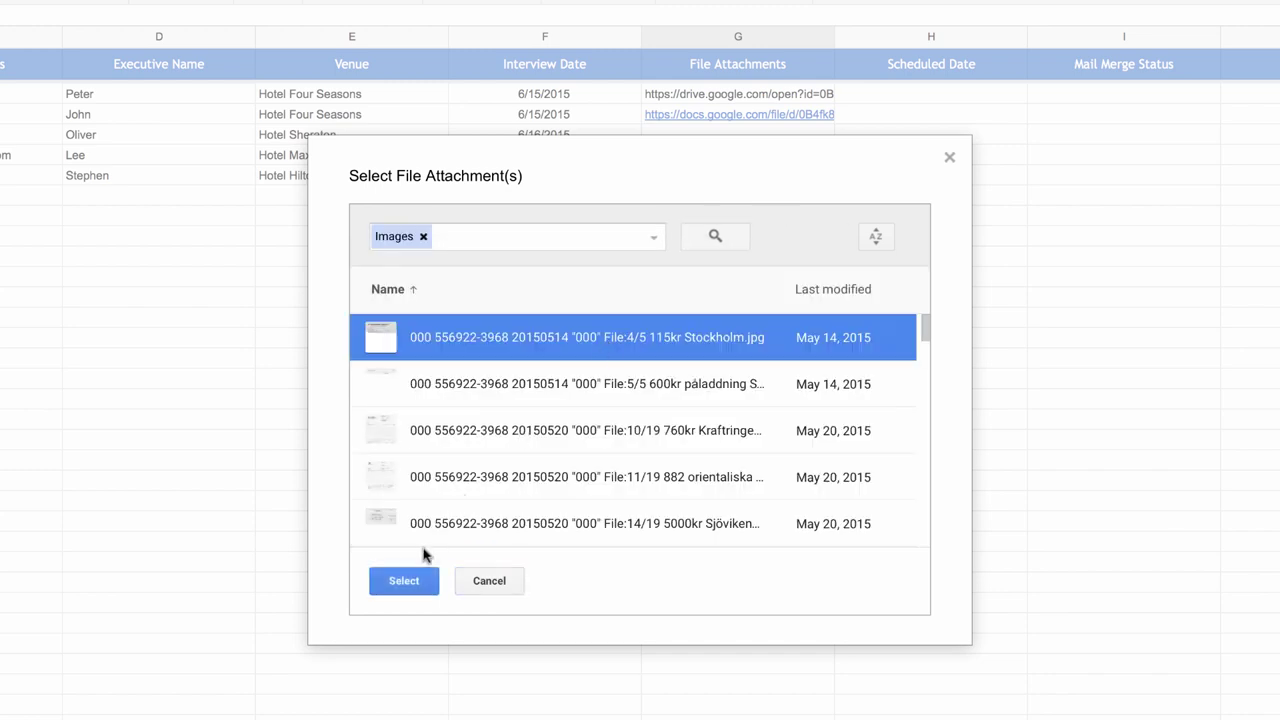
pyautogui.click(412, 582)
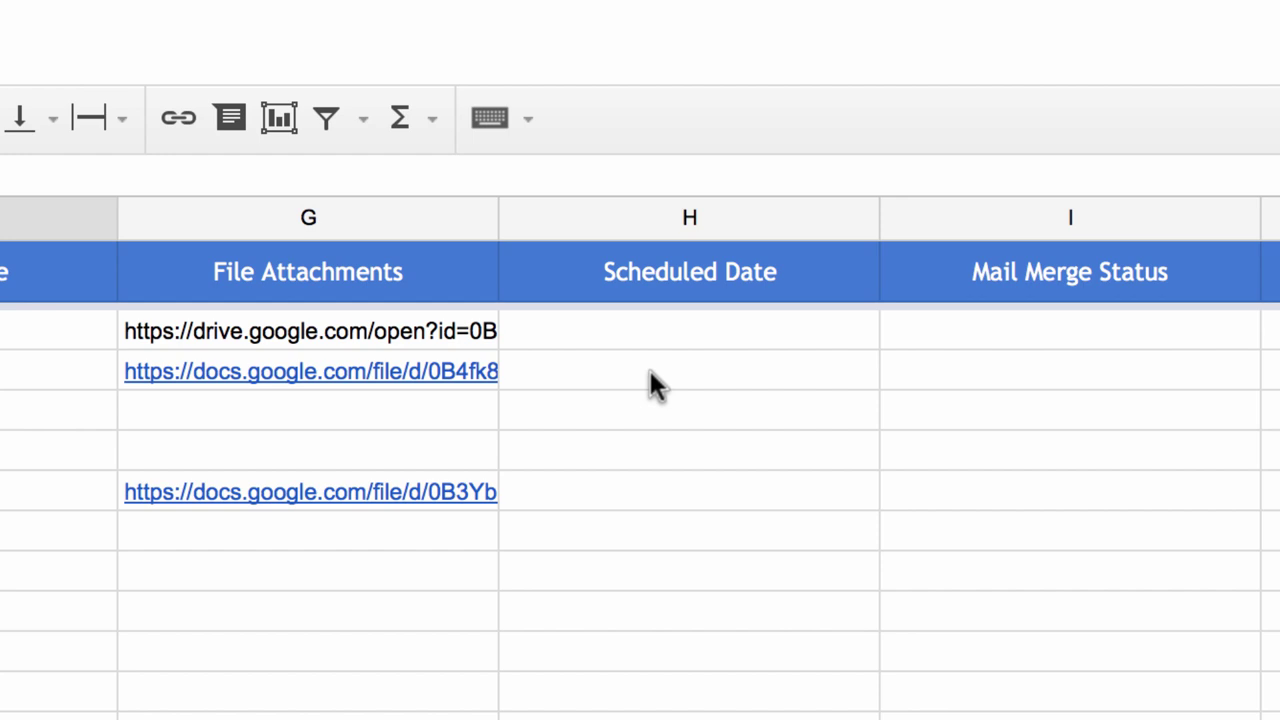
# Schedule the Hotel Sheraton row's send date as 6/16/2015 10 AM.
pyautogui.click(652, 405)
pyautogui.press('Down')
pyautogui.press('Down')
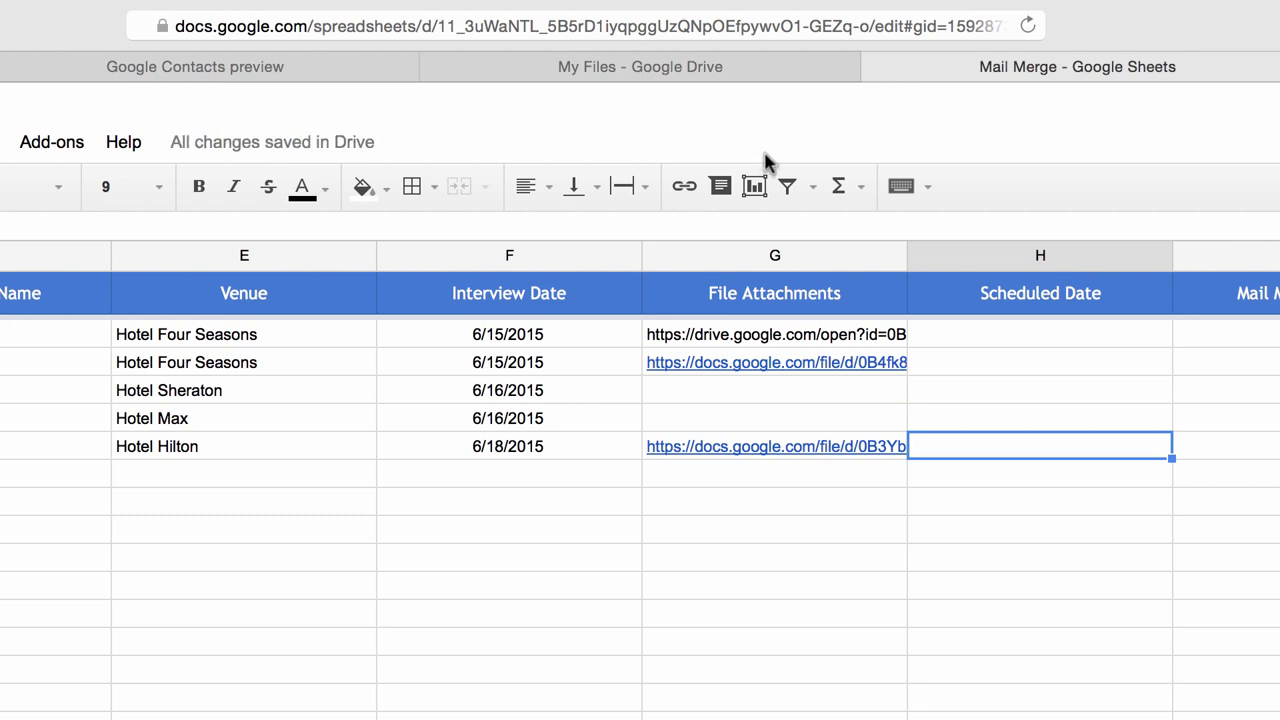
pyautogui.press('Up')
pyautogui.press('Up')
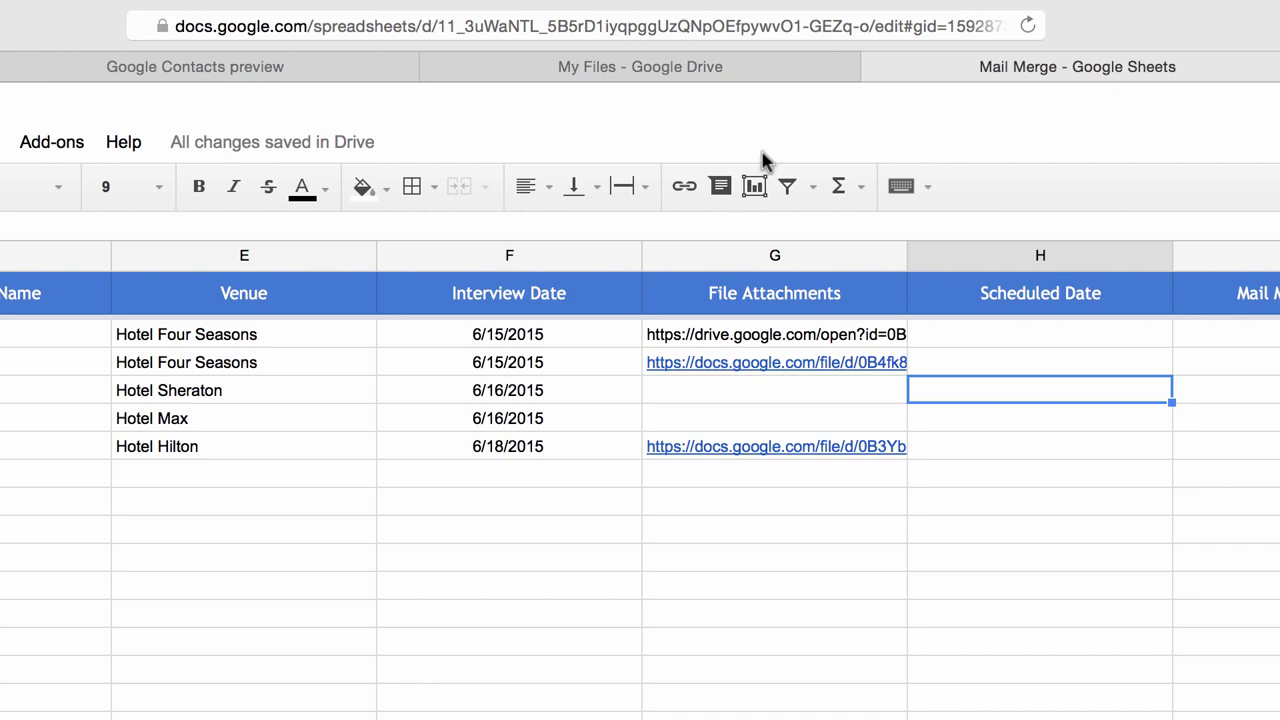
pyautogui.write('6/1')
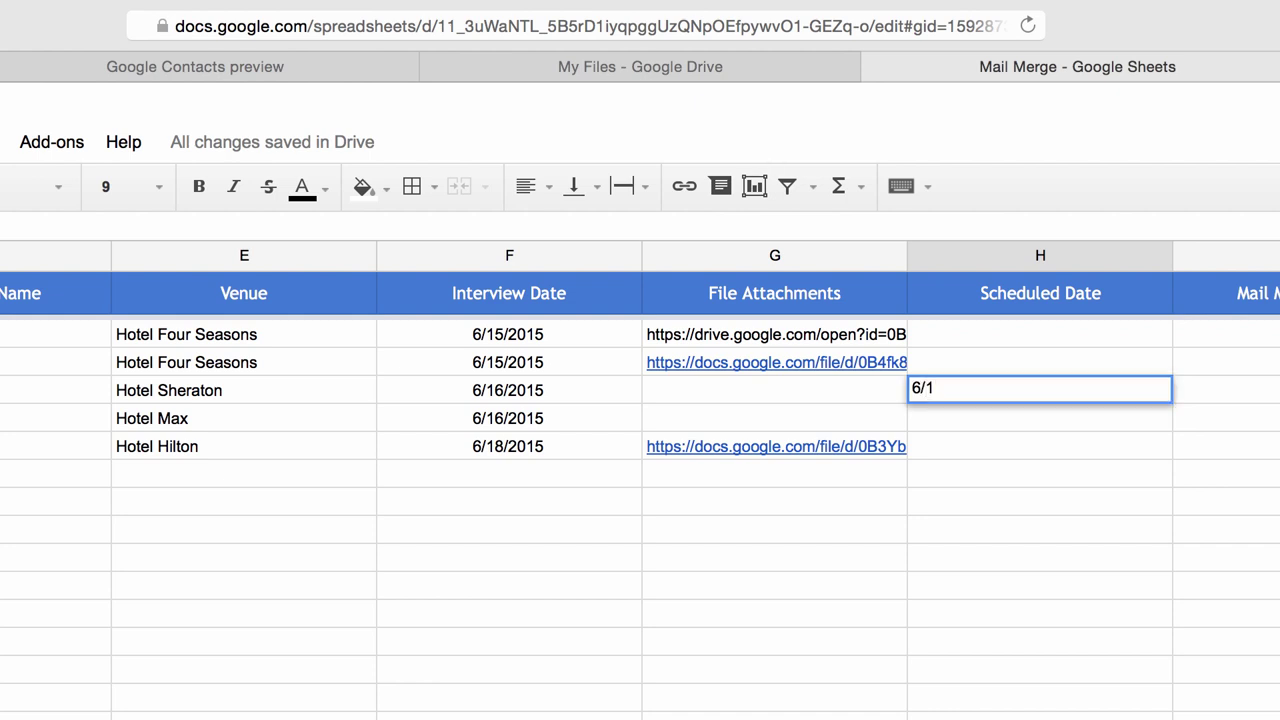
pyautogui.write('6/2015 10 AM')
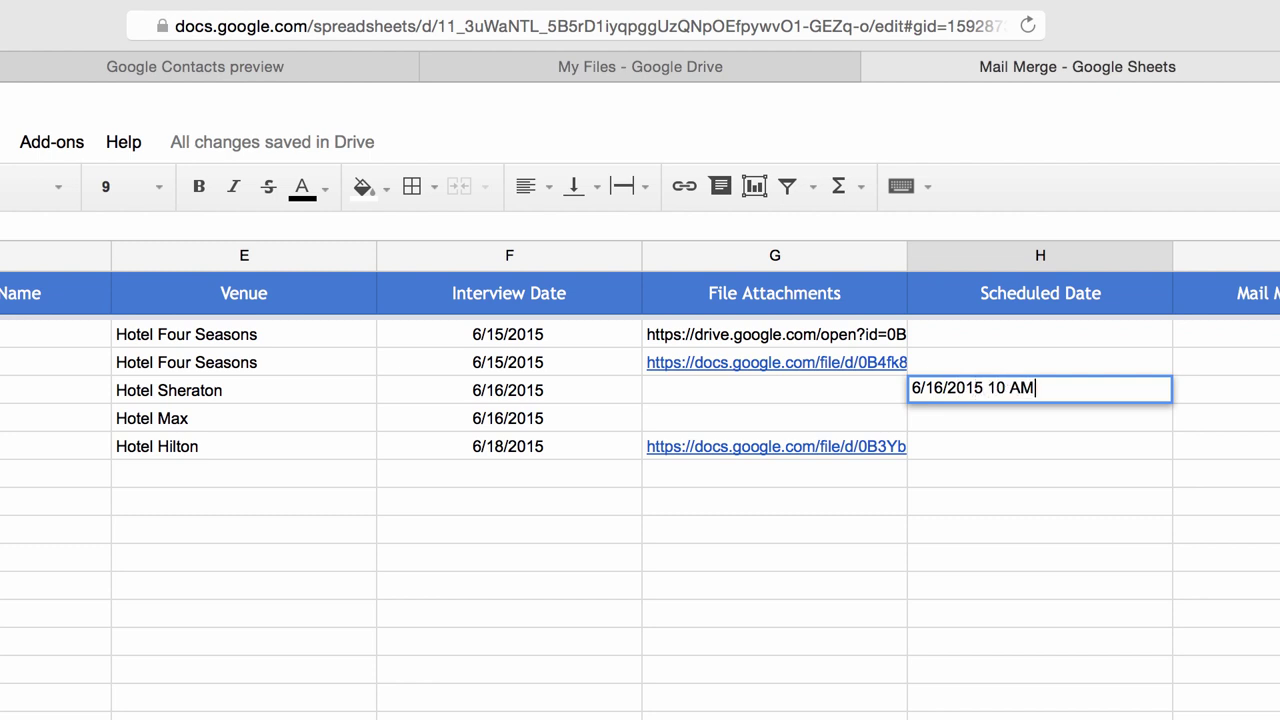
pyautogui.press('Return')
# Schedule the Hotel Hilton row's send date as 6/17/2015 11 AM.
pyautogui.press('Down')
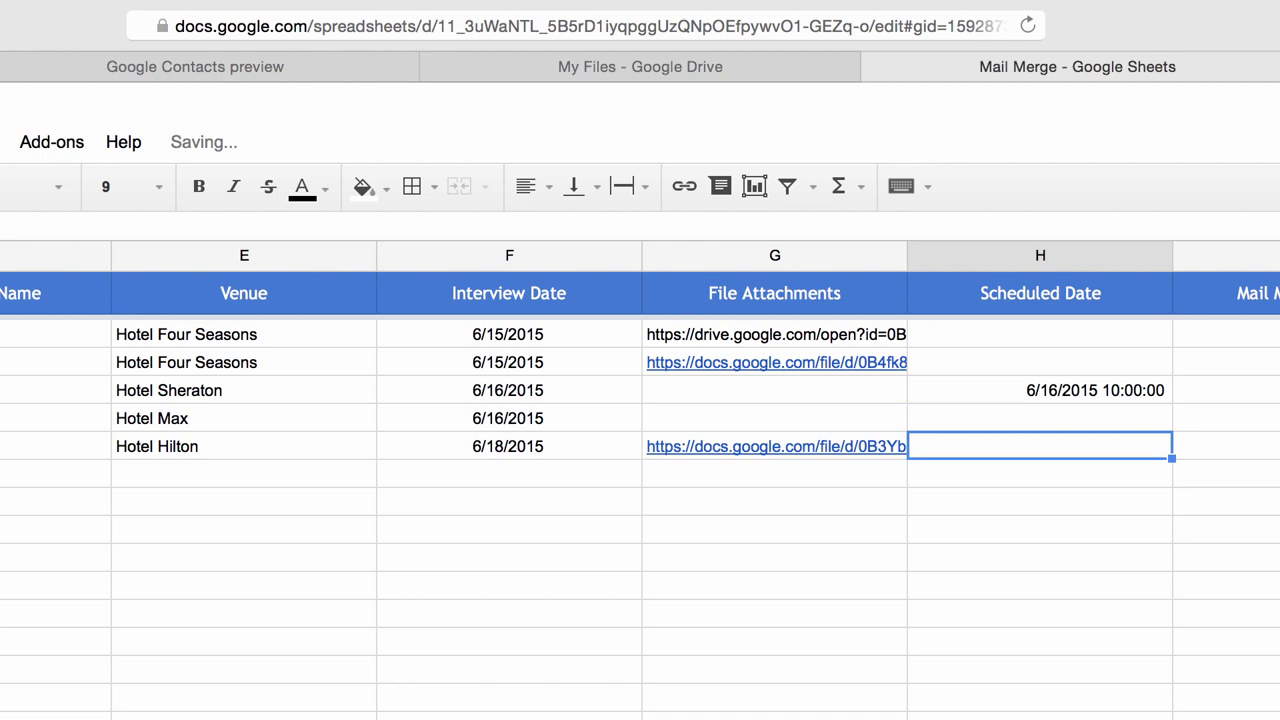
pyautogui.write('6/')
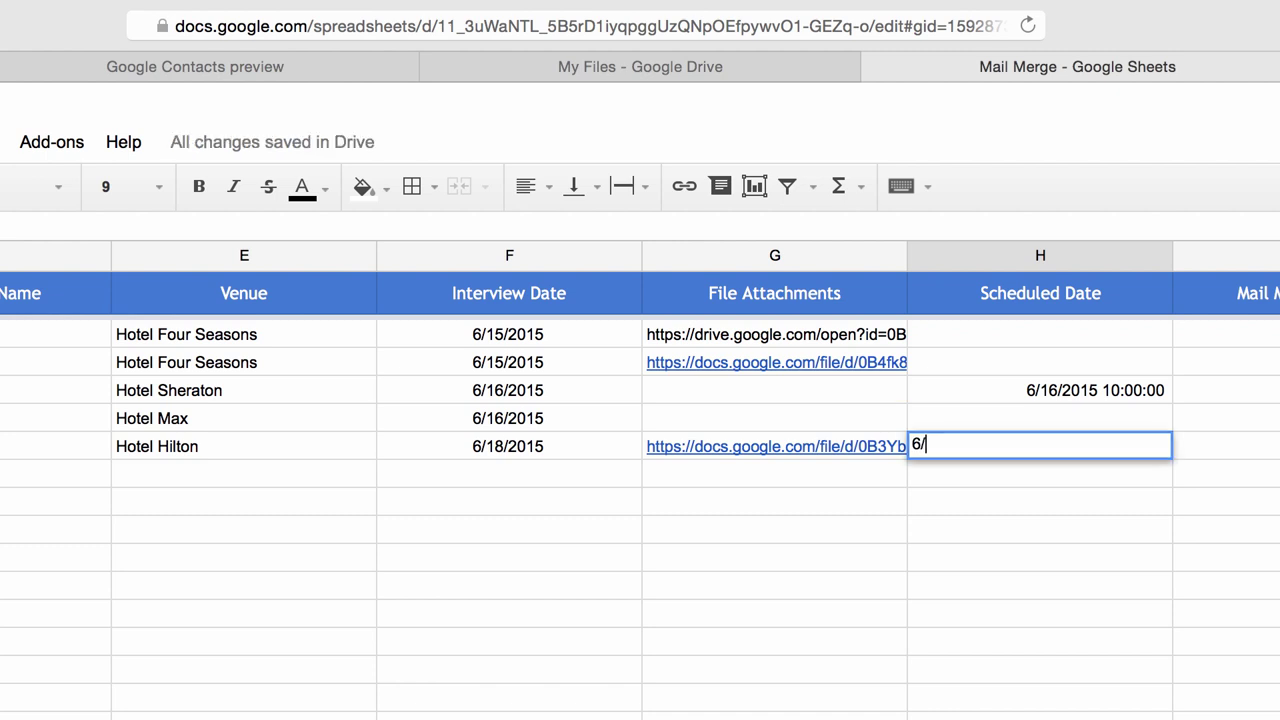
pyautogui.write('17/2015 11 AM')
pyautogui.press('Return')
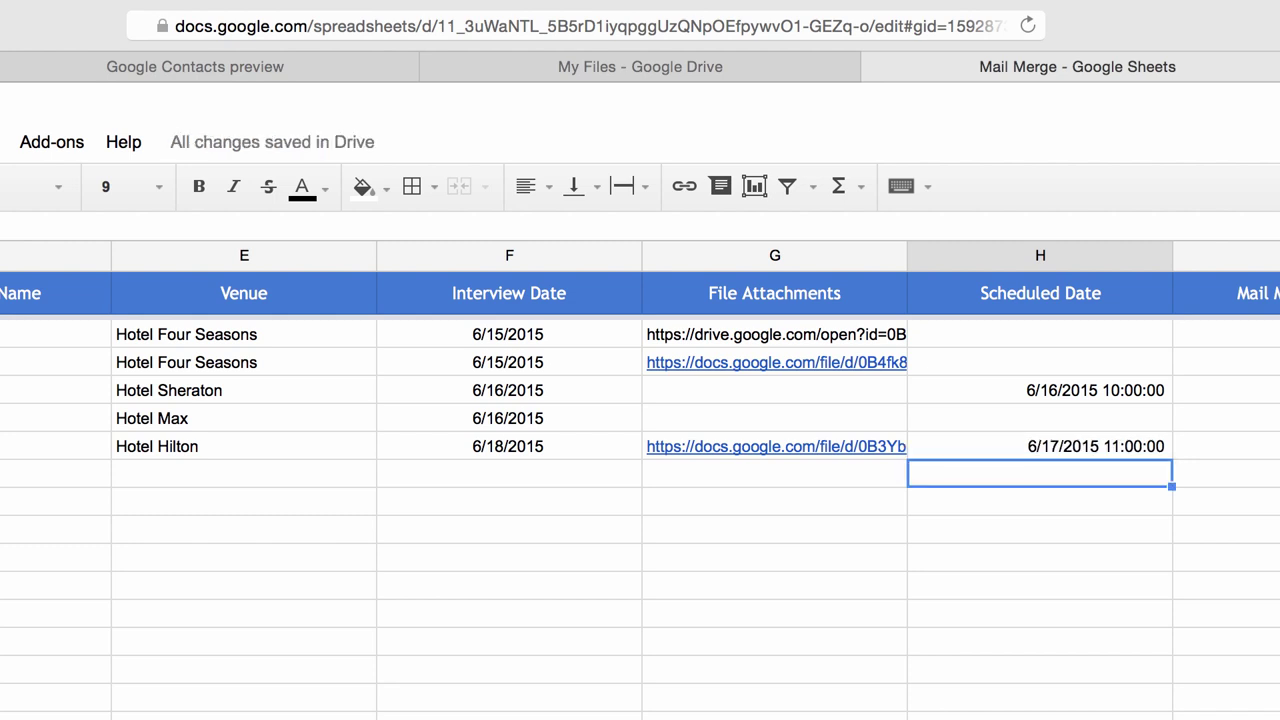
pyautogui.hscroll(-3, 126, 629)
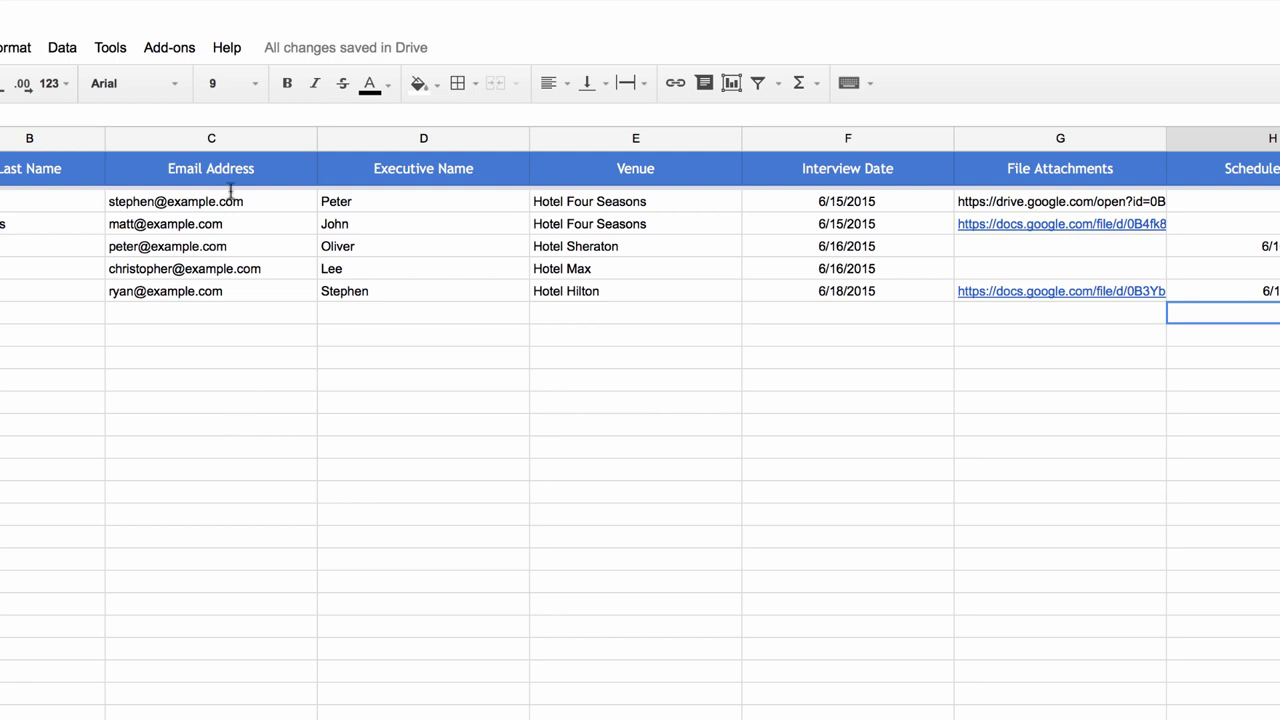
pyautogui.click(70, 147)
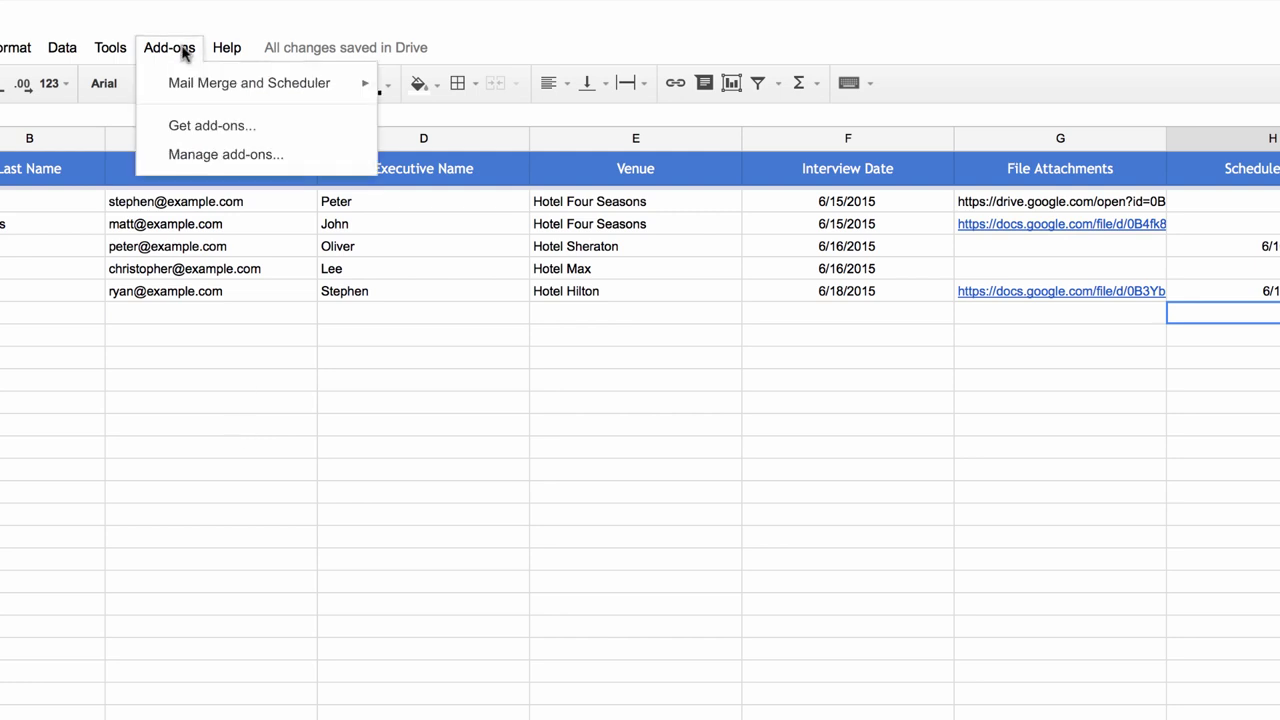
pyautogui.moveTo(266, 94)
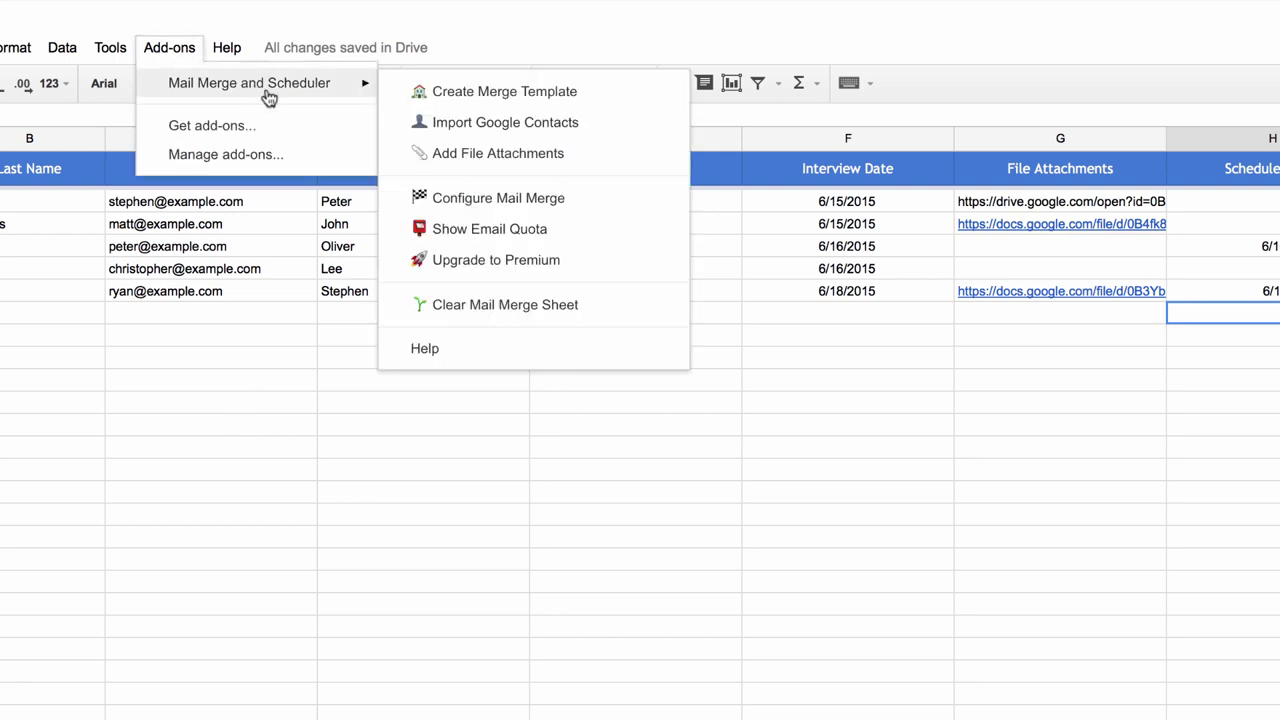
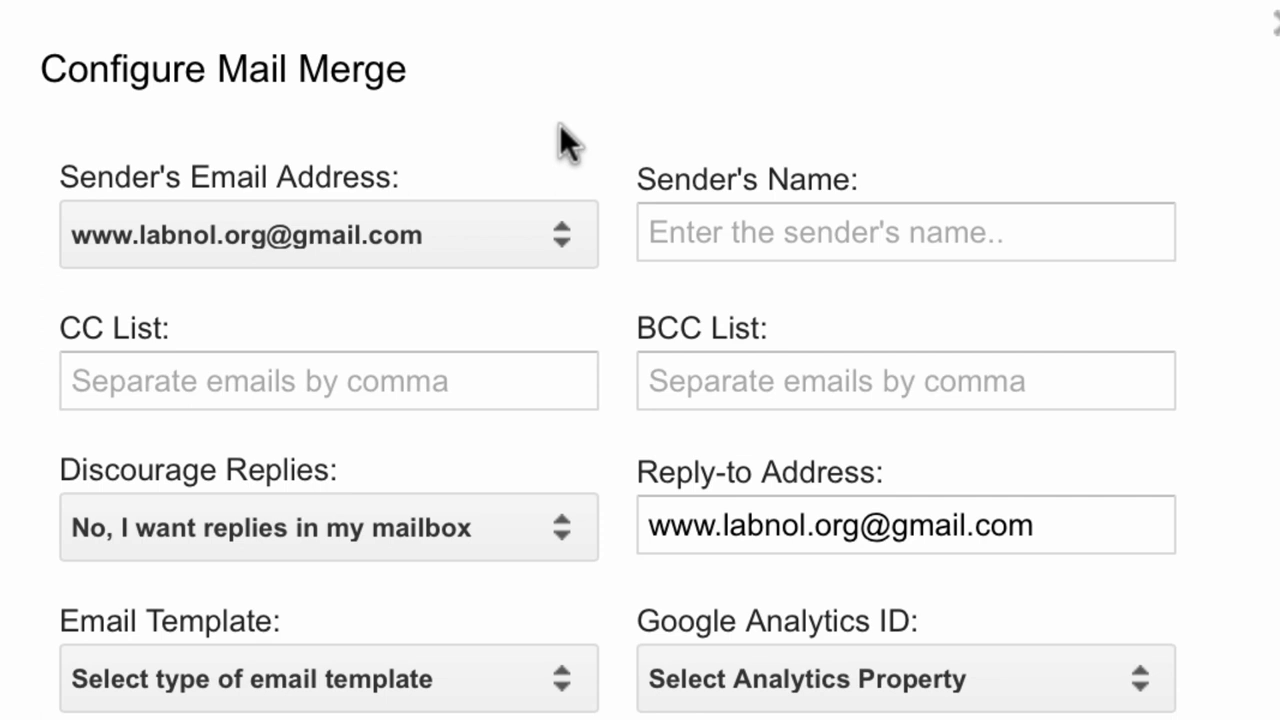
# Keep the current sender address and fill in the sender's display name.
pyautogui.click(556, 228)
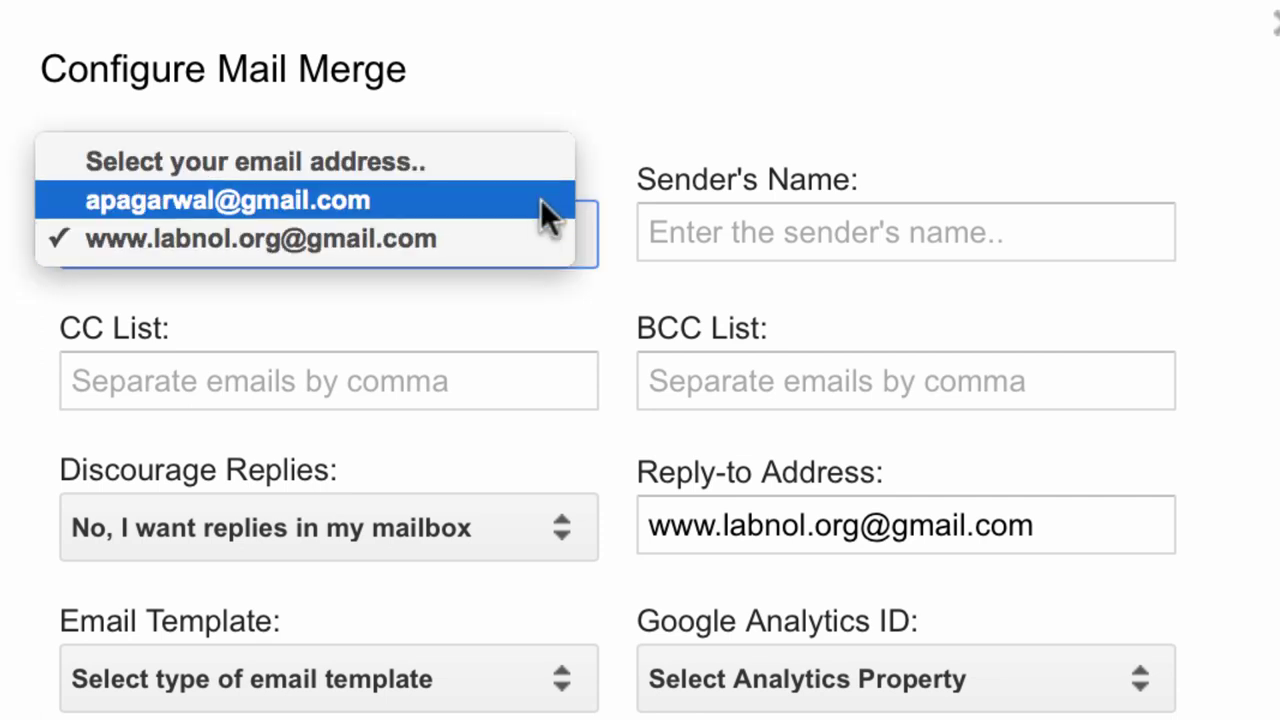
pyautogui.click(614, 163)
pyautogui.click(545, 237)
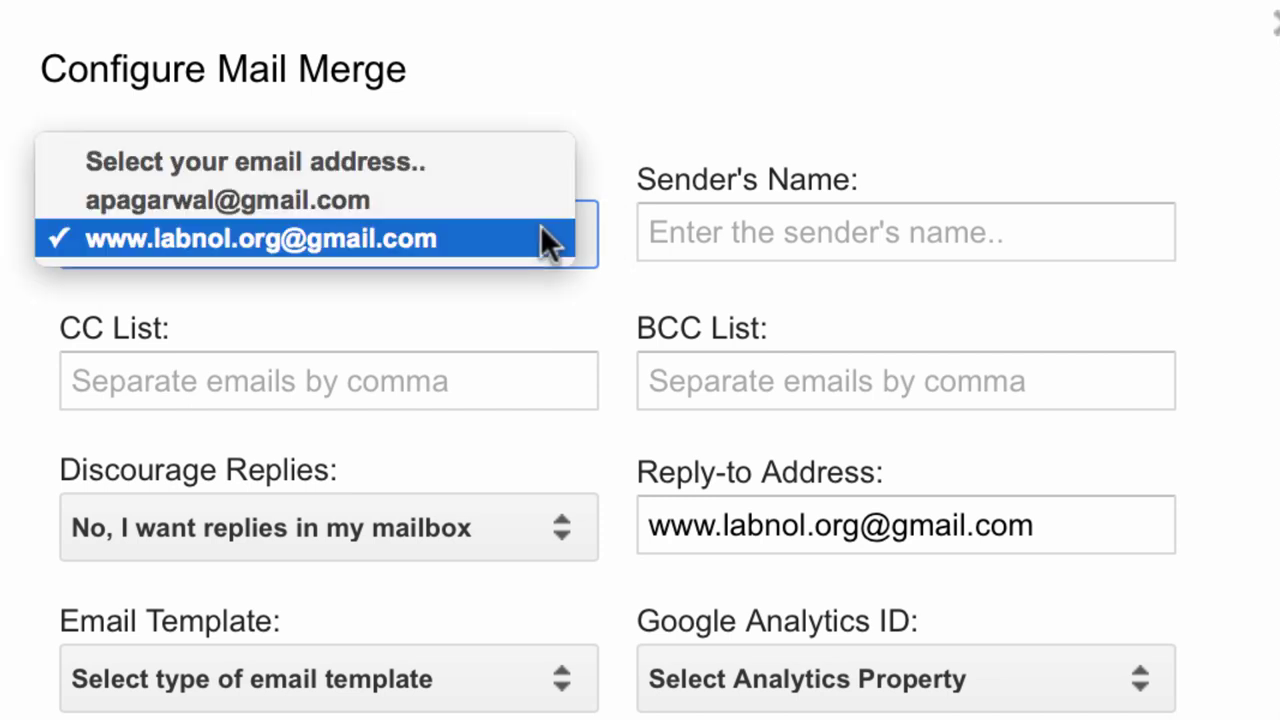
pyautogui.click(545, 240)
pyautogui.click(873, 225)
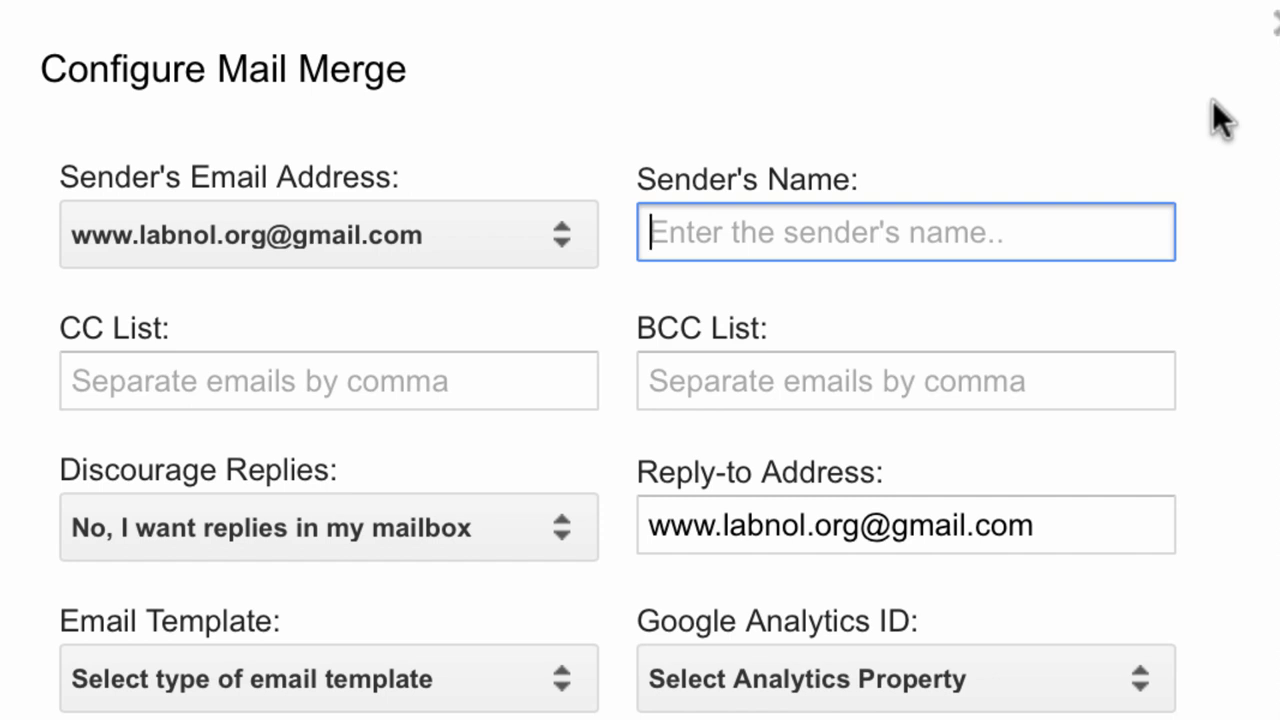
pyautogui.click(444, 337)
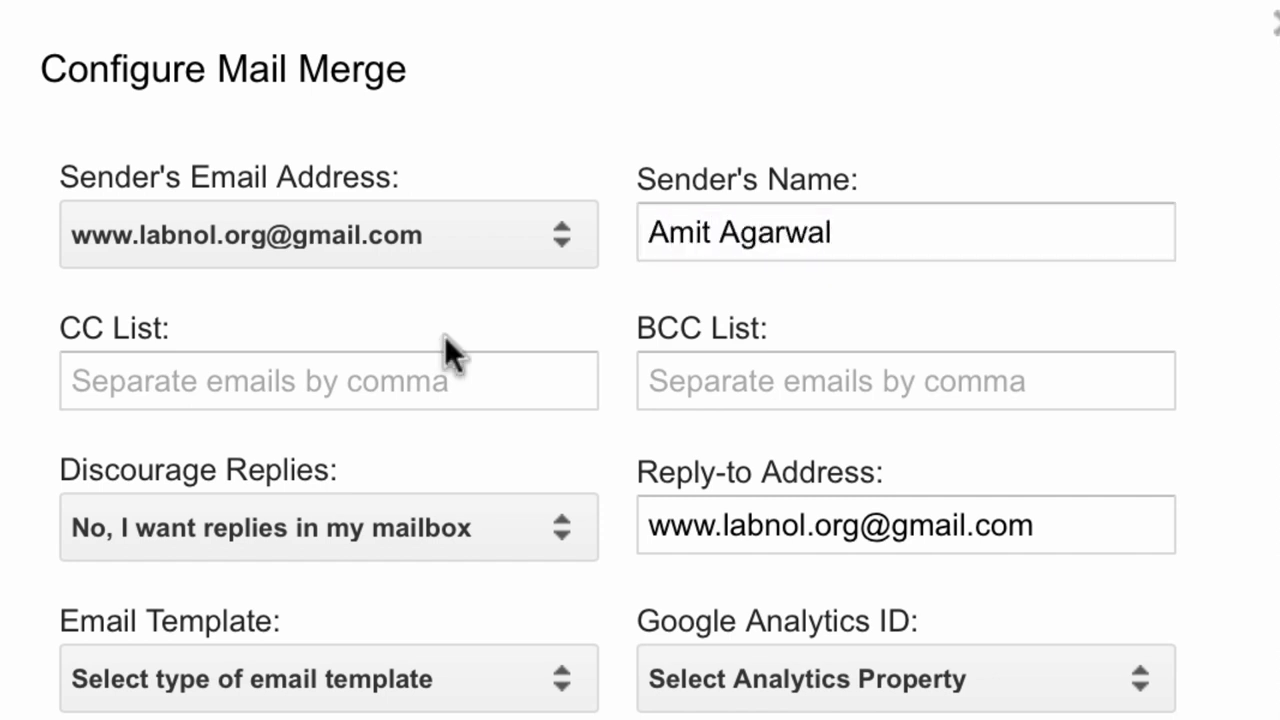
# Leave the CC and BCC lists empty and turn on the discourage-replies setting.
pyautogui.click(437, 393)
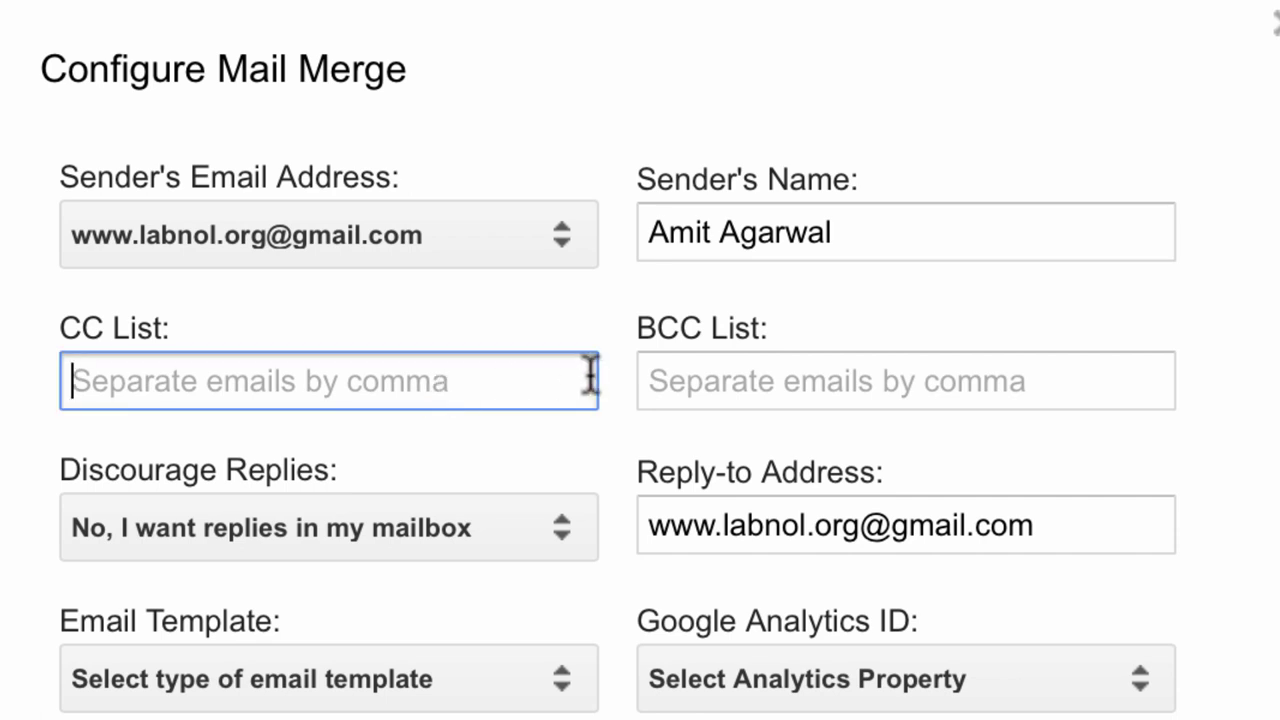
pyautogui.click(846, 364)
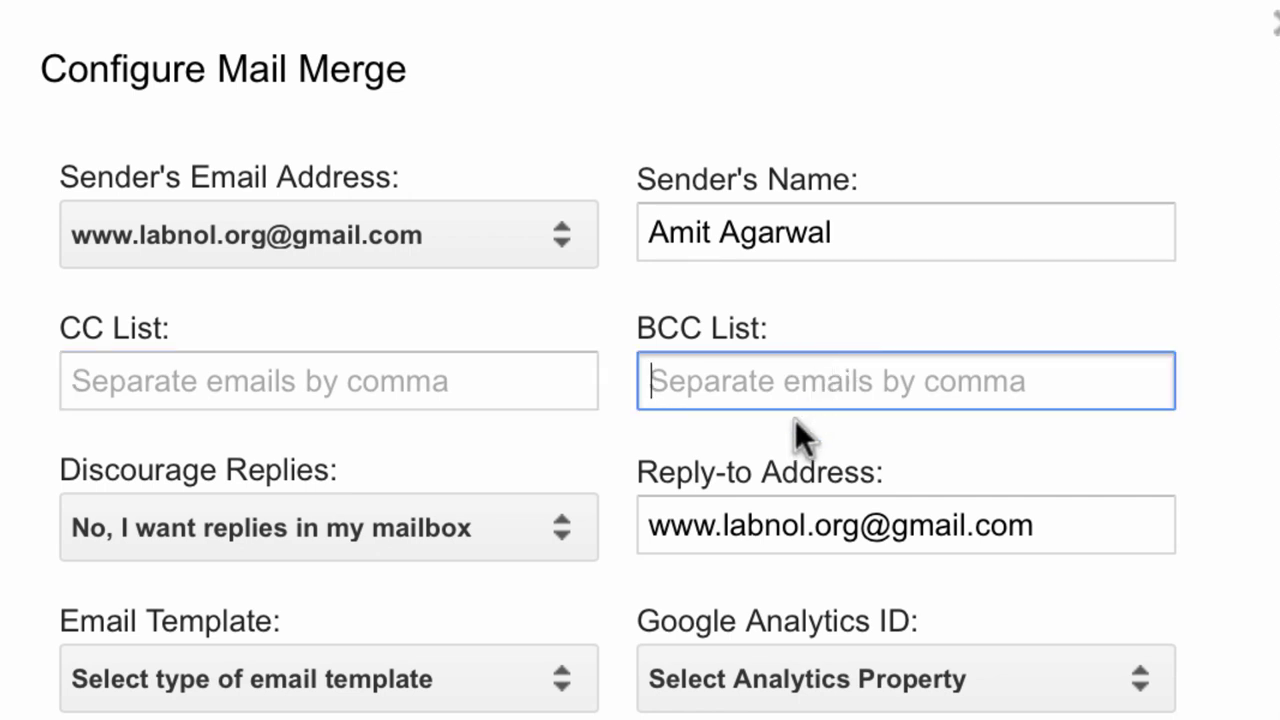
pyautogui.click(367, 436)
pyautogui.scroll(-3, 367, 436)
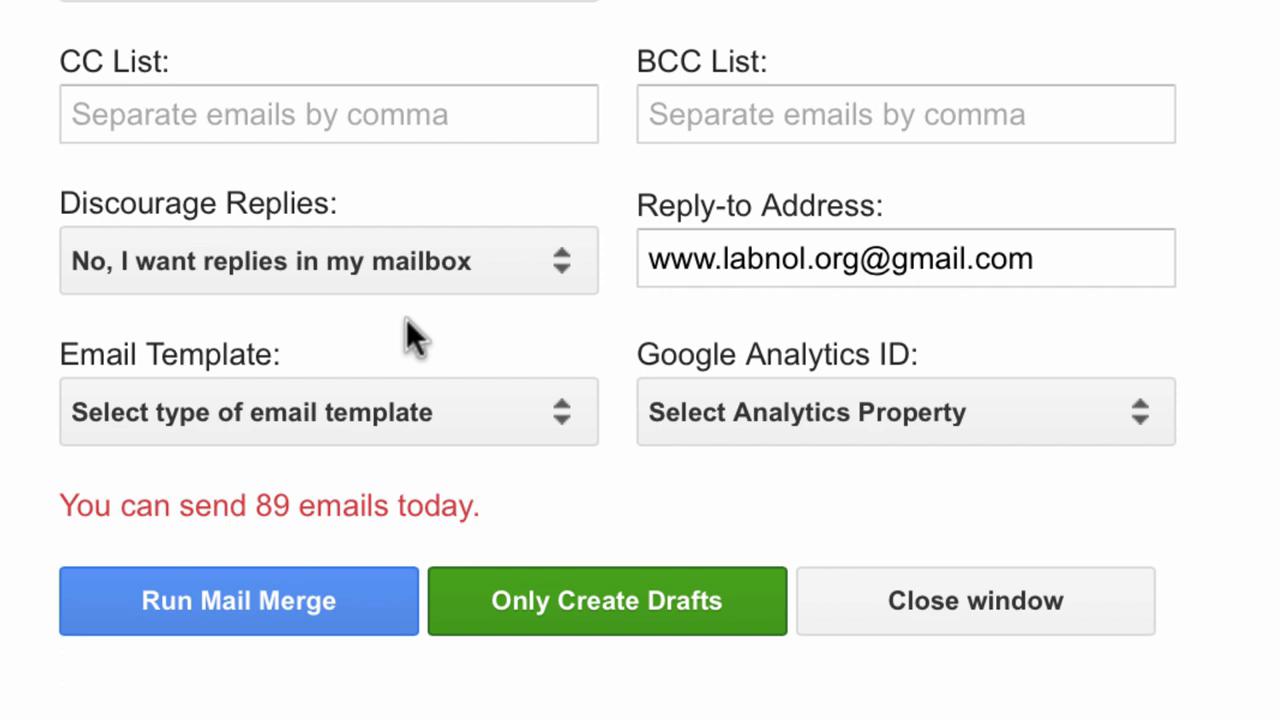
pyautogui.click(307, 277)
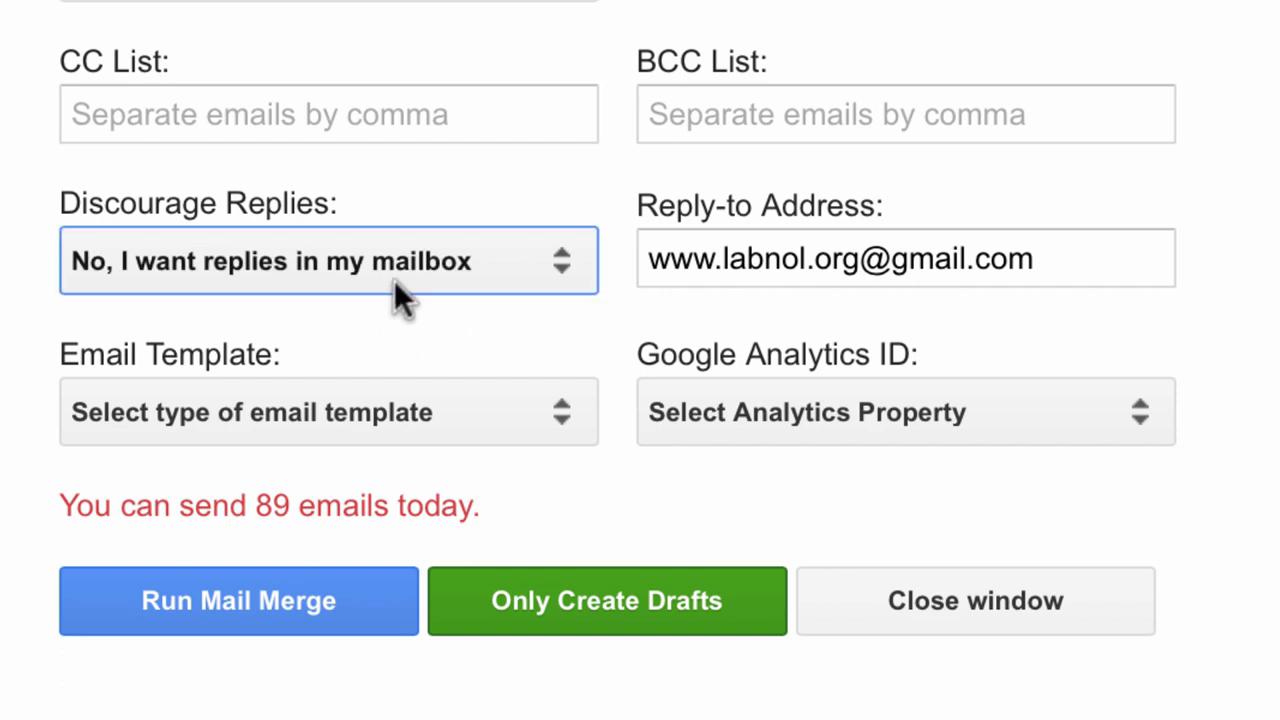
# Insert +mailmerge before the @ in the reply-to address, leaving Analytics unset.
pyautogui.tripleClick(1040, 262)
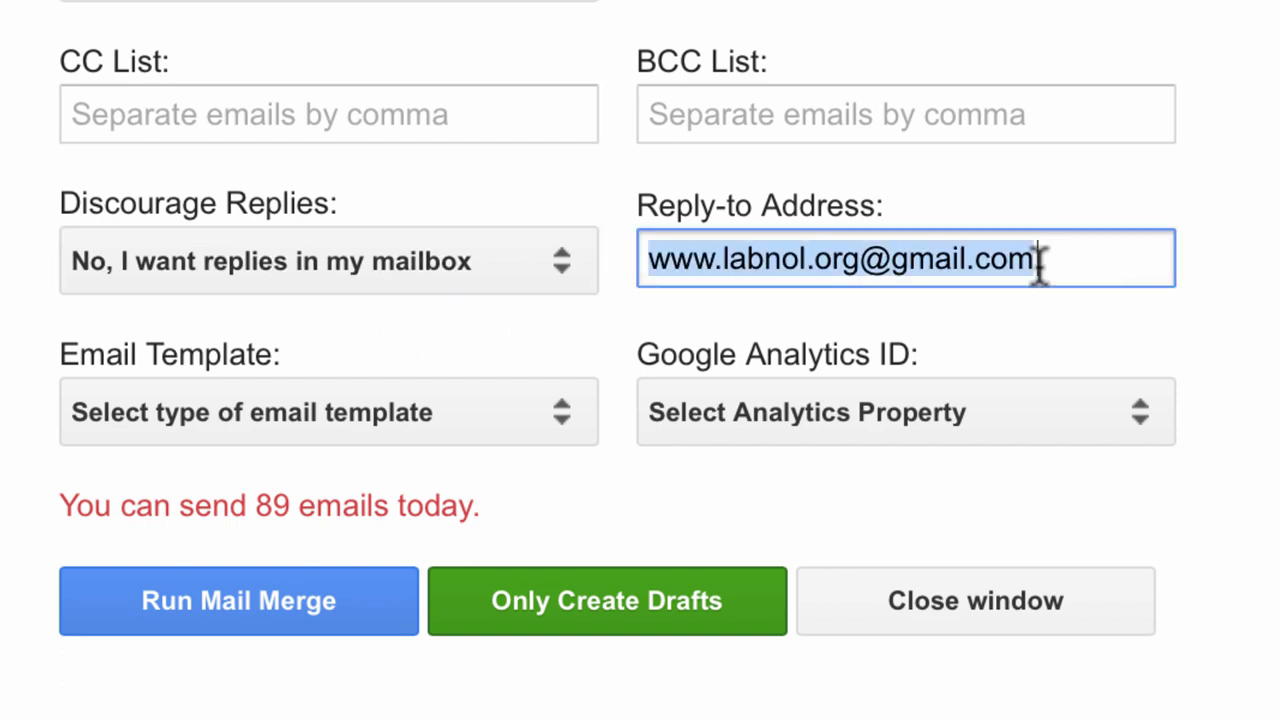
pyautogui.click(864, 262)
pyautogui.write('+')
pyautogui.write('mailmerge')
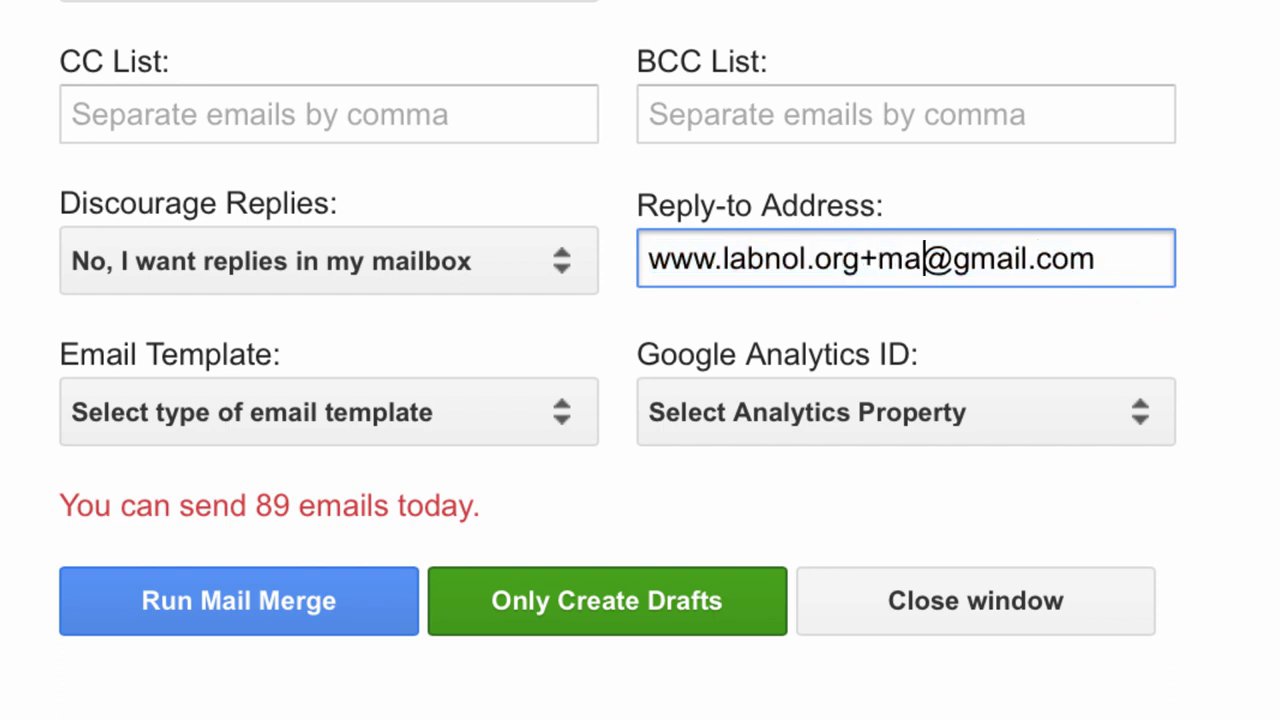
pyautogui.click(896, 296)
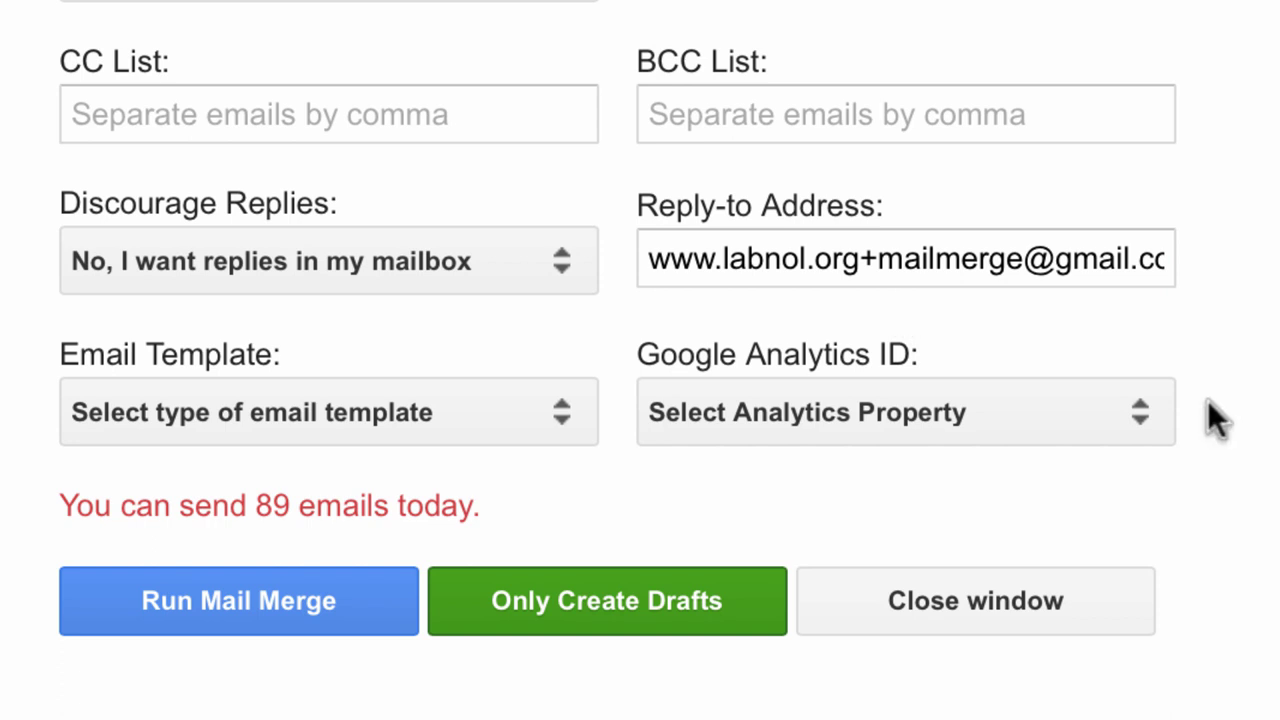
pyautogui.click(1131, 417)
pyautogui.click(1243, 480)
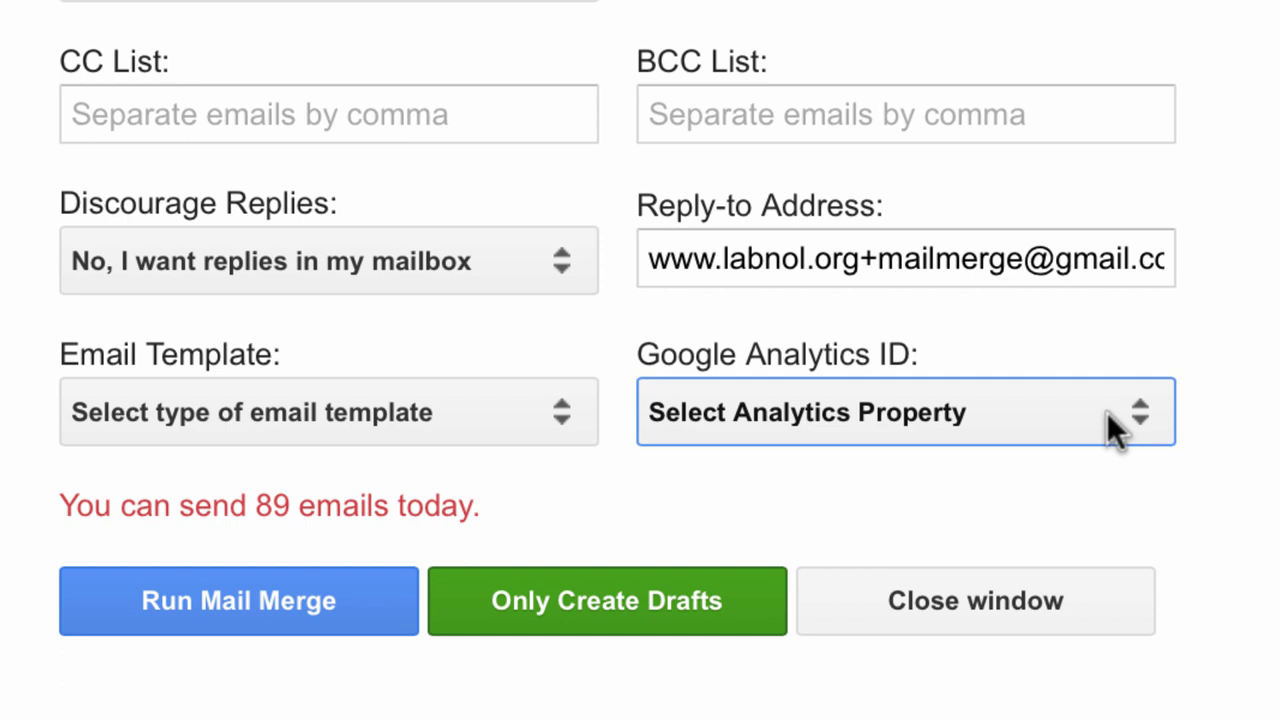
# Set the email template type to 'Write your own template in HTML'.
pyautogui.click(627, 453)
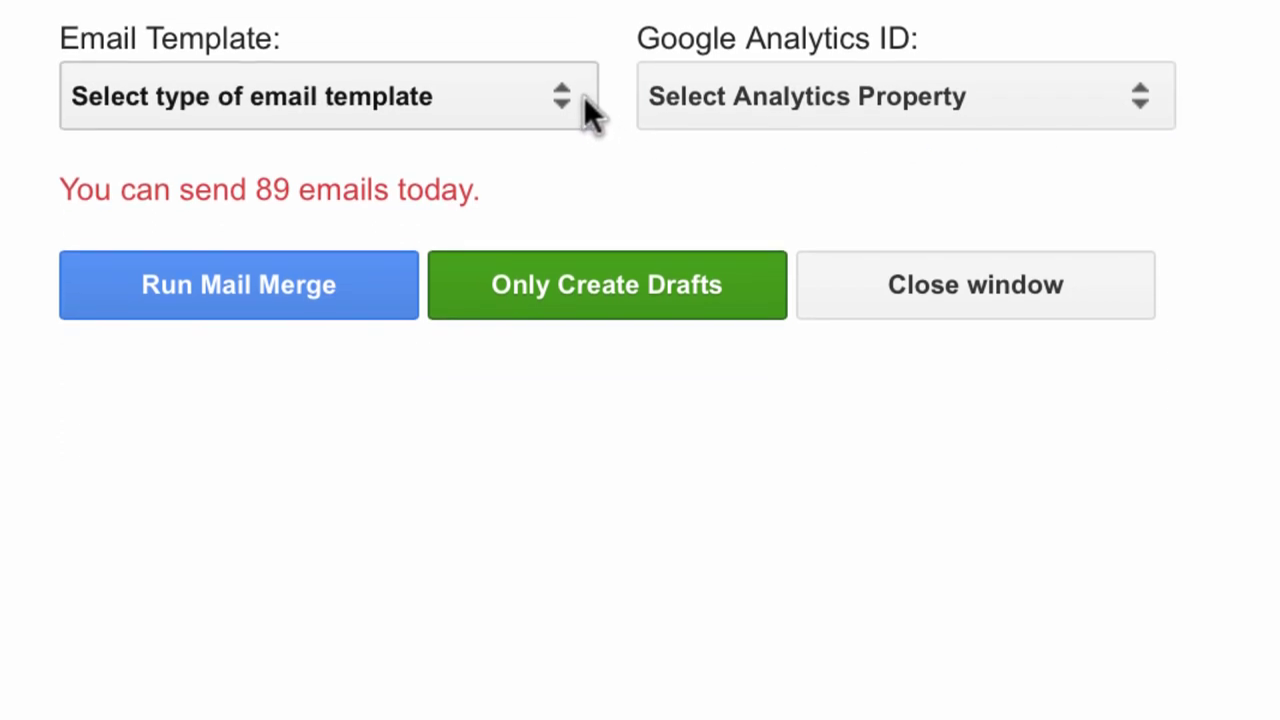
pyautogui.click(583, 96)
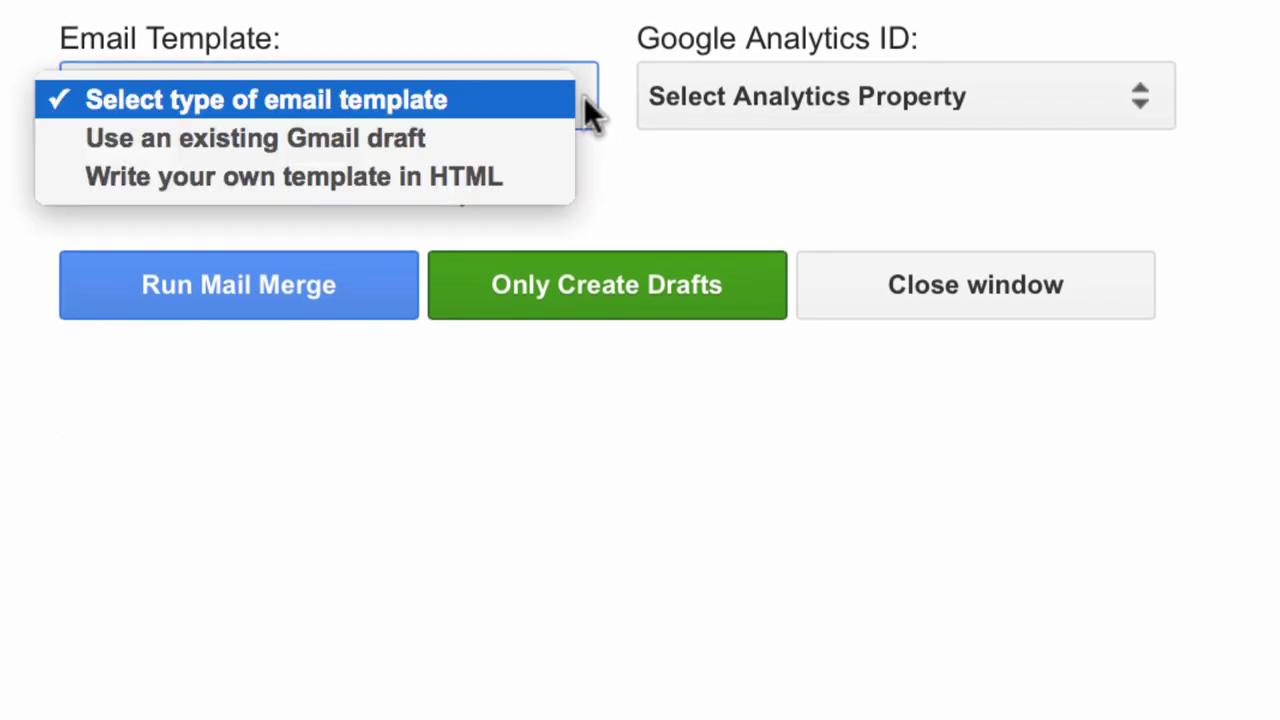
pyautogui.click(628, 20)
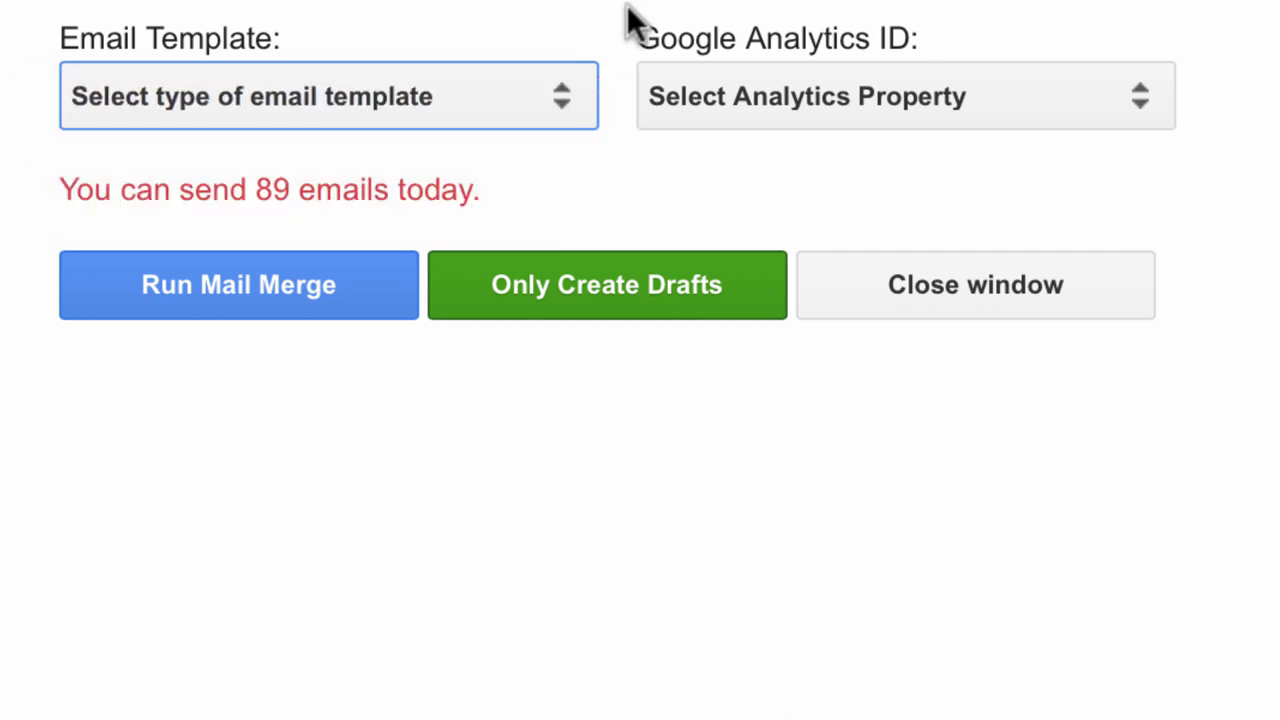
pyautogui.click(563, 94)
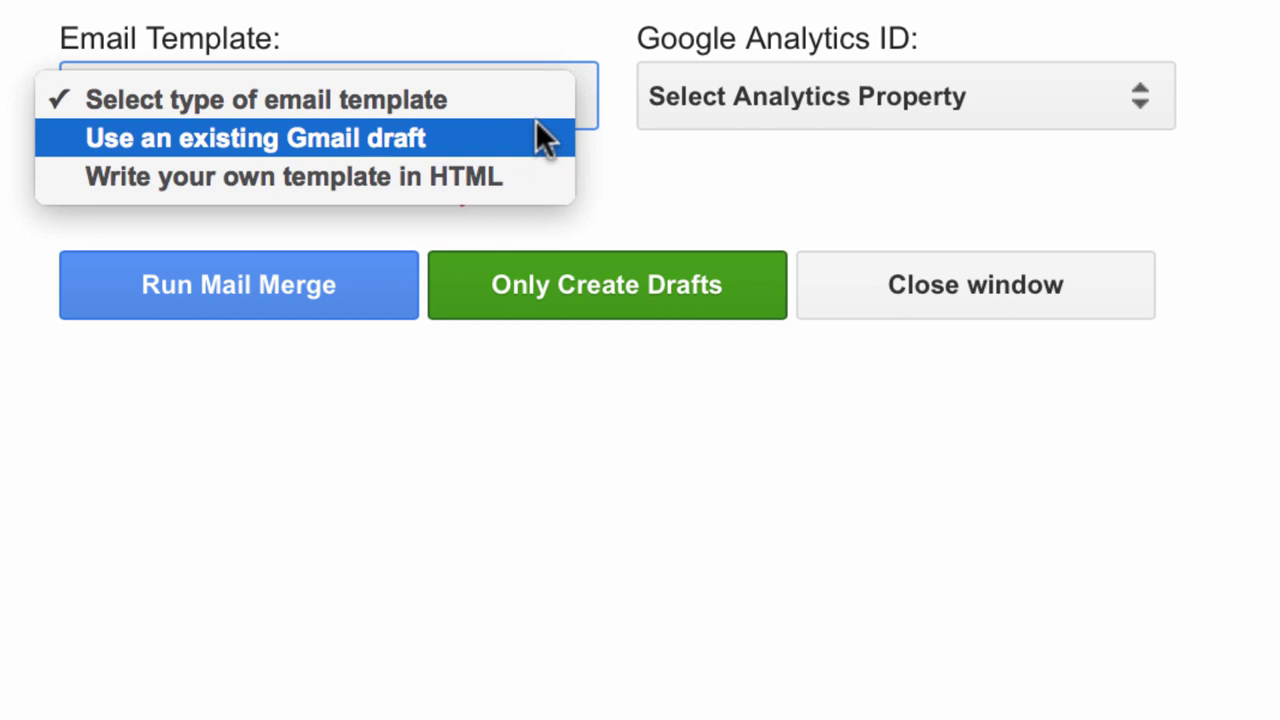
pyautogui.click(540, 176)
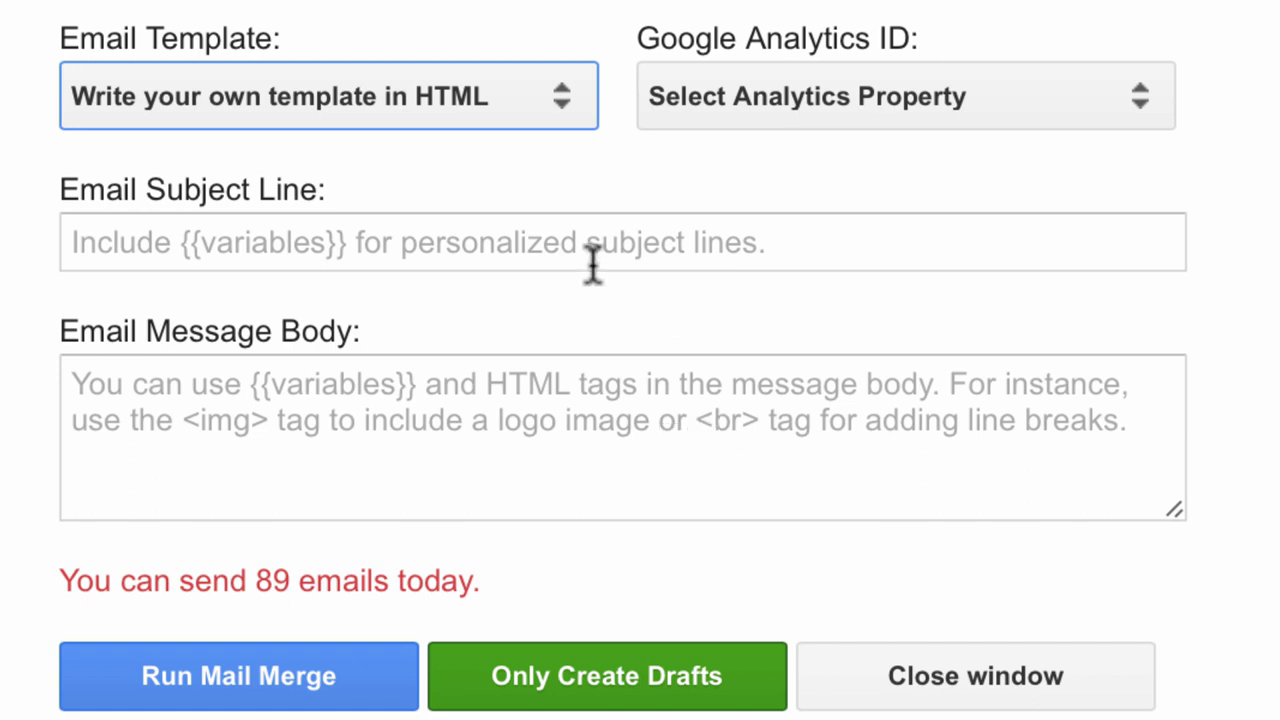
pyautogui.click(444, 243)
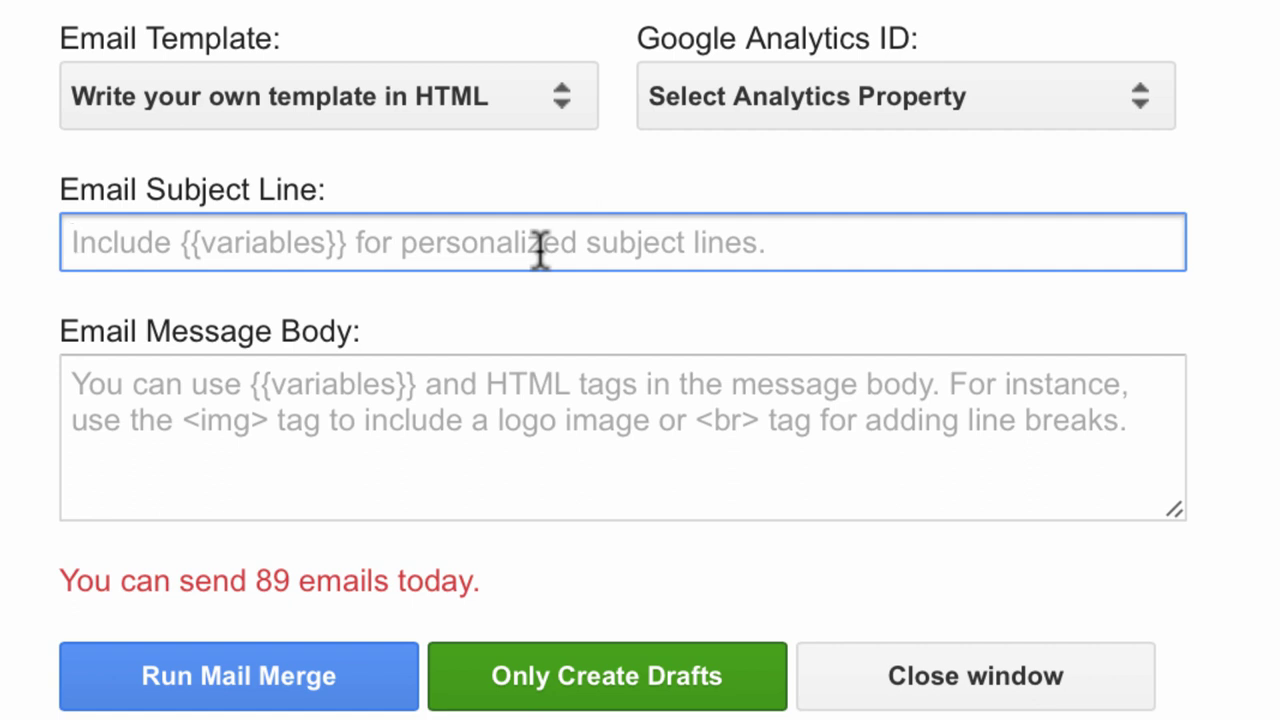
# Type the subject "{{First Name}}'s meeting with {{Executive Name}}", correcting the mistyped First Name variable.
pyautogui.write('{{Firs ')
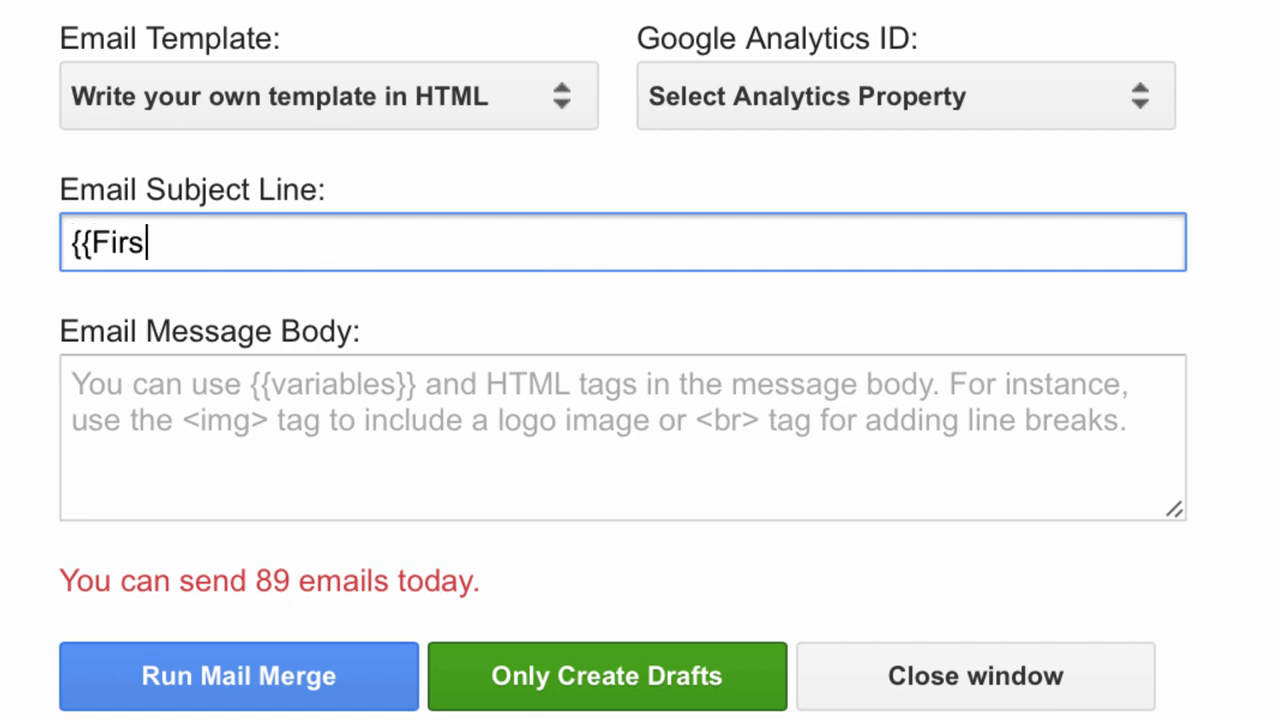
pyautogui.write('t Name')
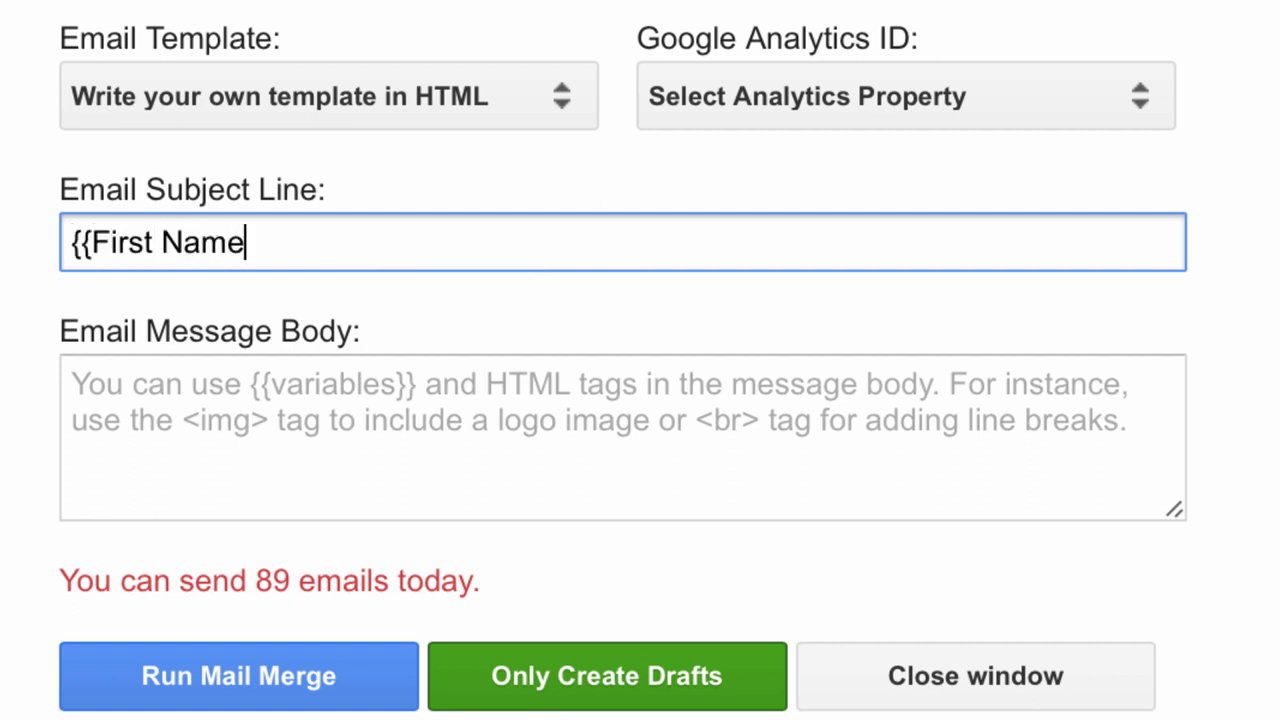
pyautogui.write('s}}')
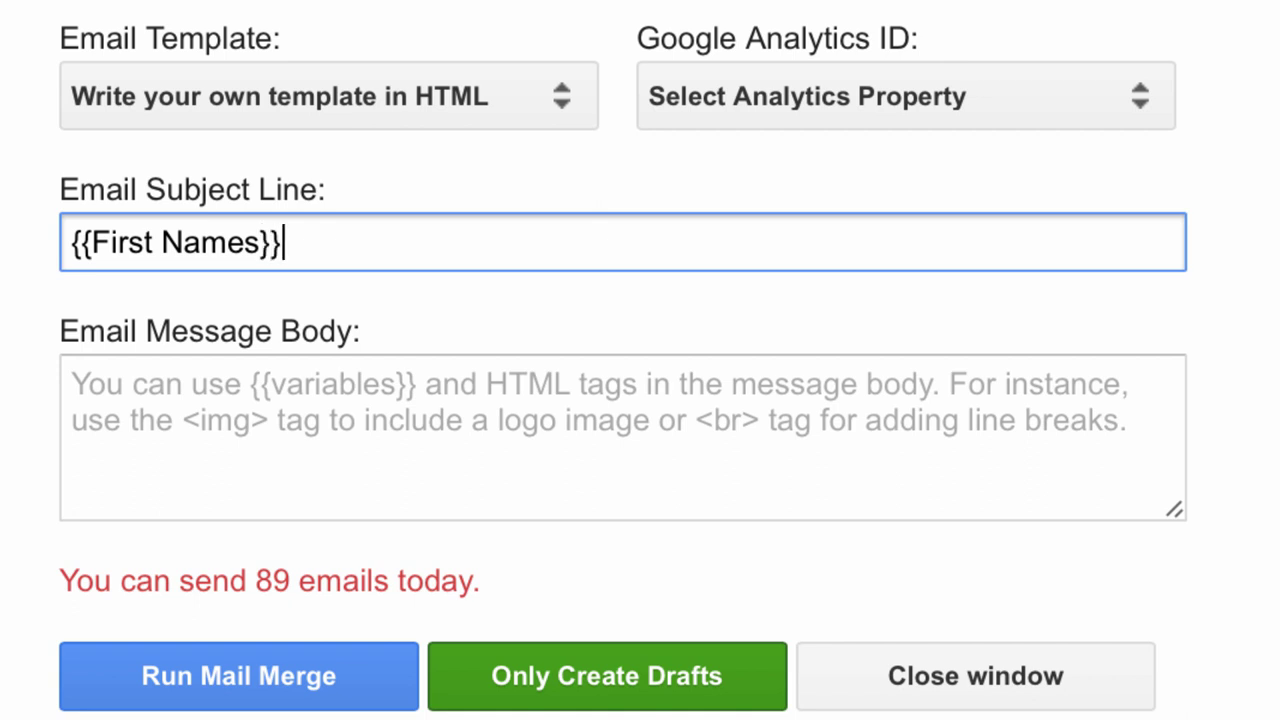
pyautogui.press('BackSpace')
pyautogui.press('BackSpace')
pyautogui.write('}}')
pyautogui.press('Left')
pyautogui.press('Left')
pyautogui.press('BackSpace')
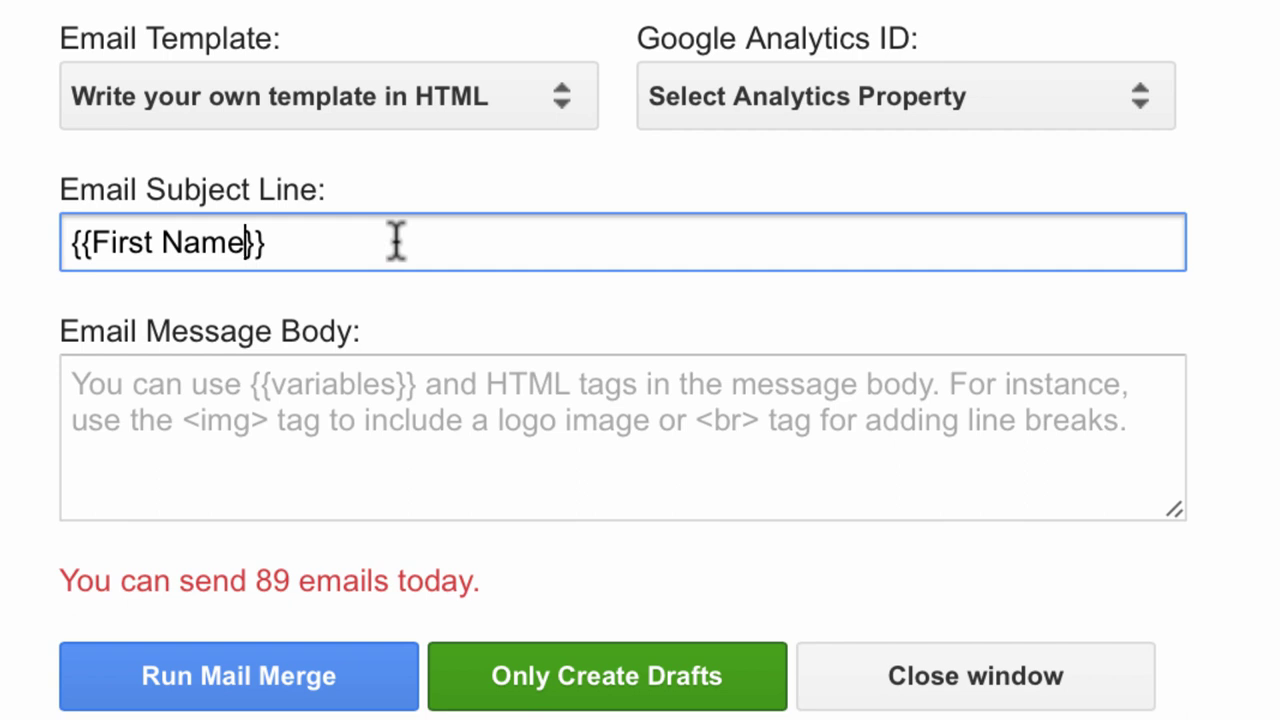
pyautogui.press('Right')
pyautogui.press('Right')
pyautogui.write("'s")
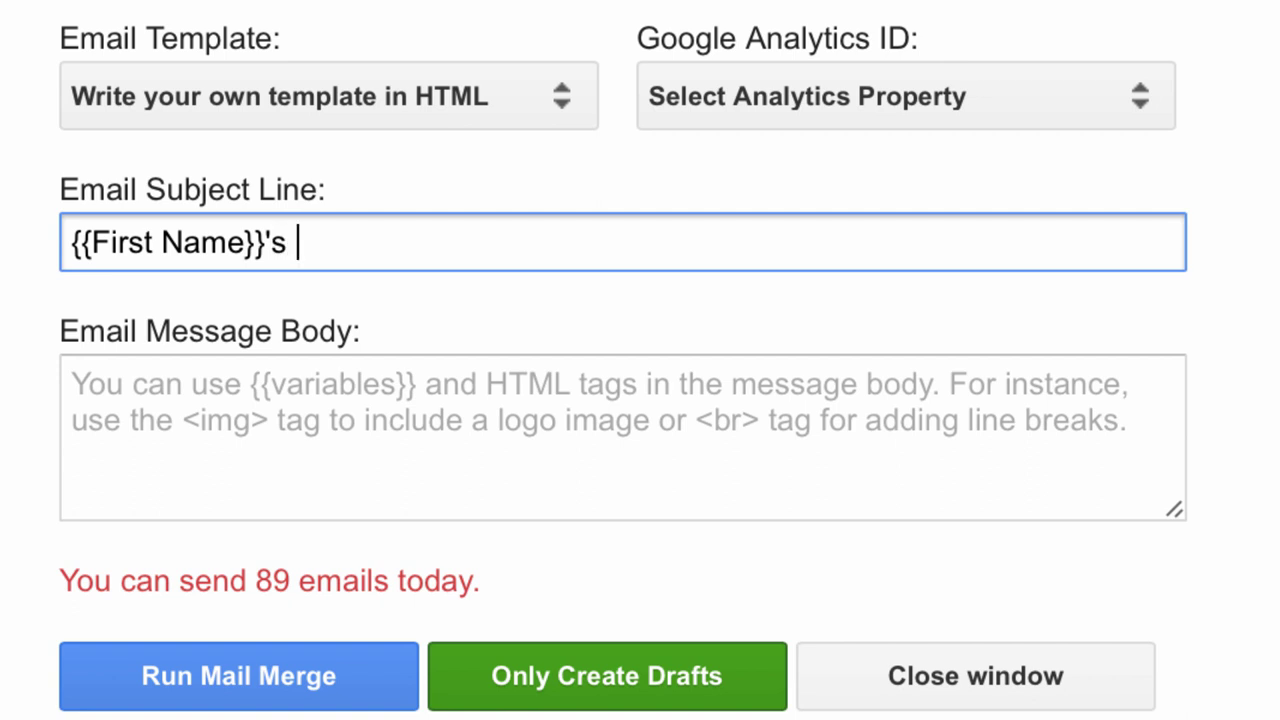
pyautogui.write(' meeting with ')
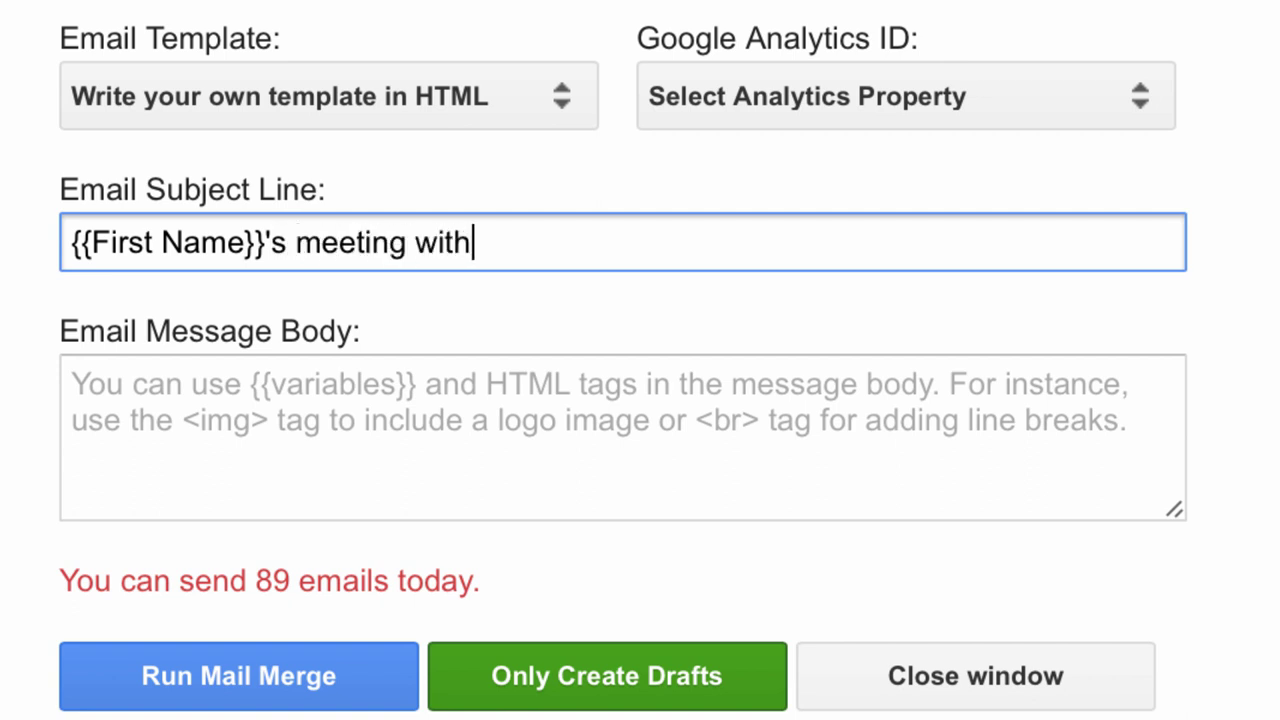
pyautogui.write('{{Ex')
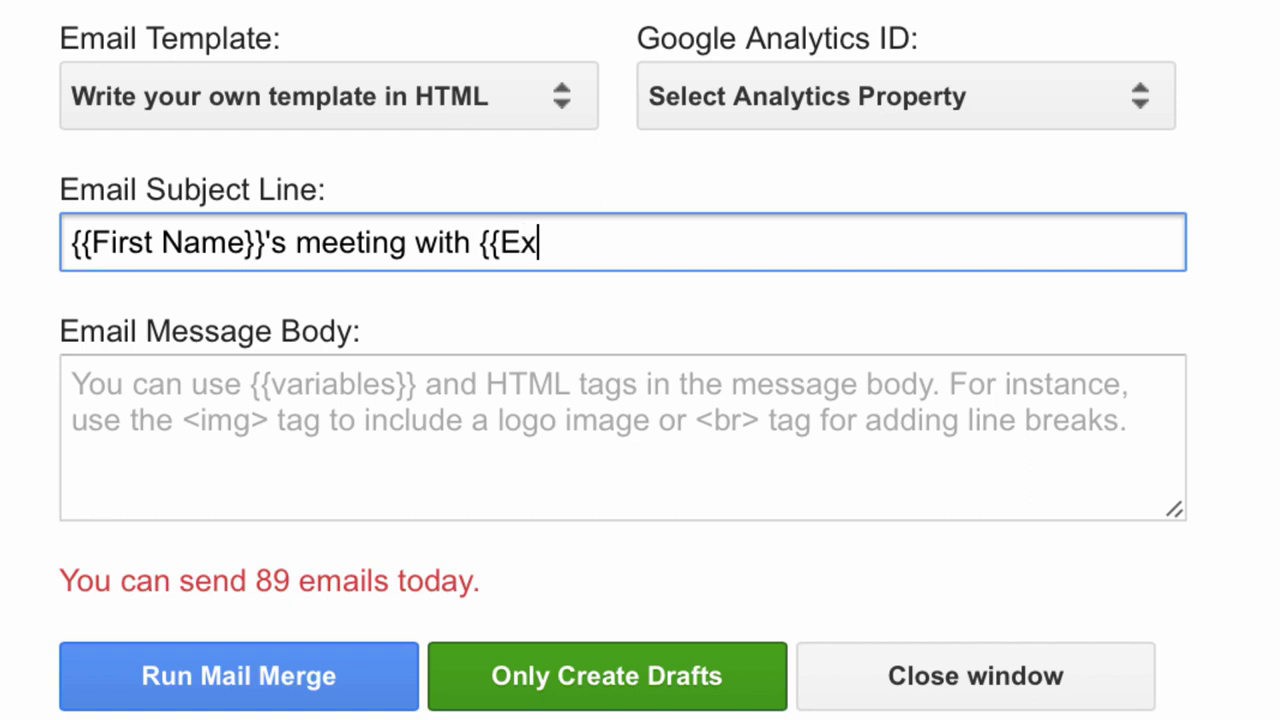
pyautogui.write('ecutive Nam')
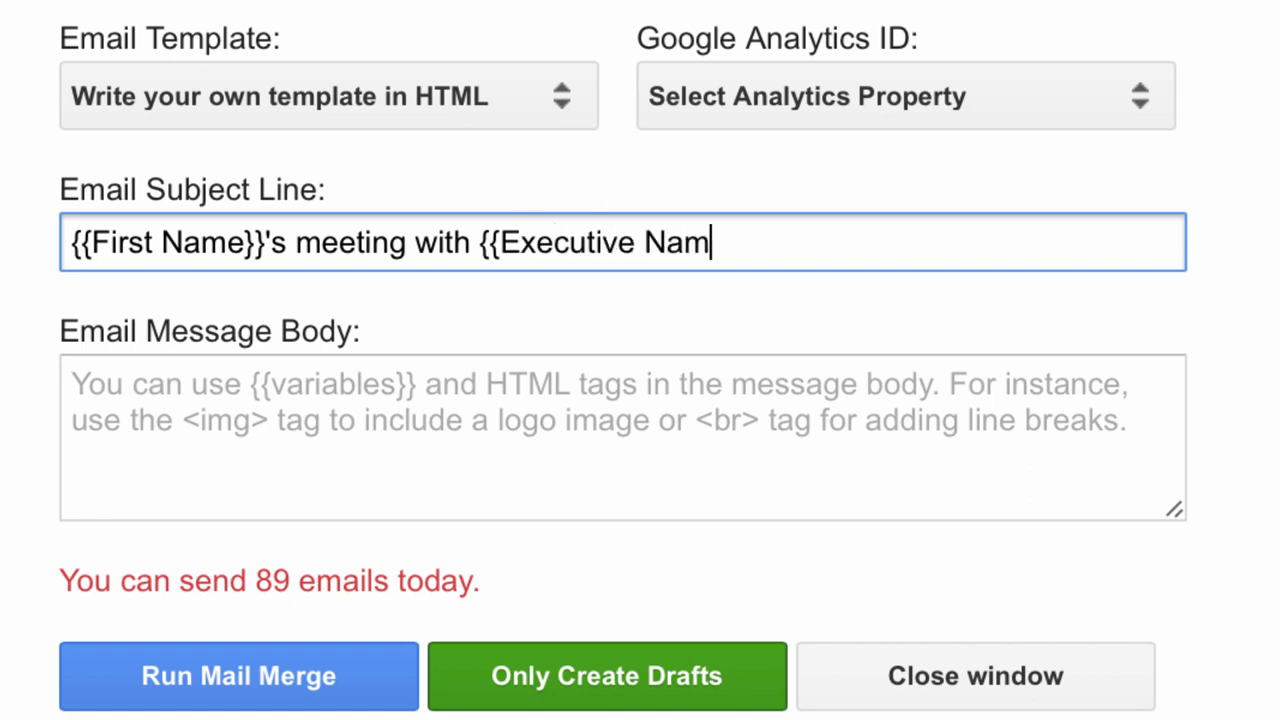
pyautogui.write('e}}')
pyautogui.click(503, 478)
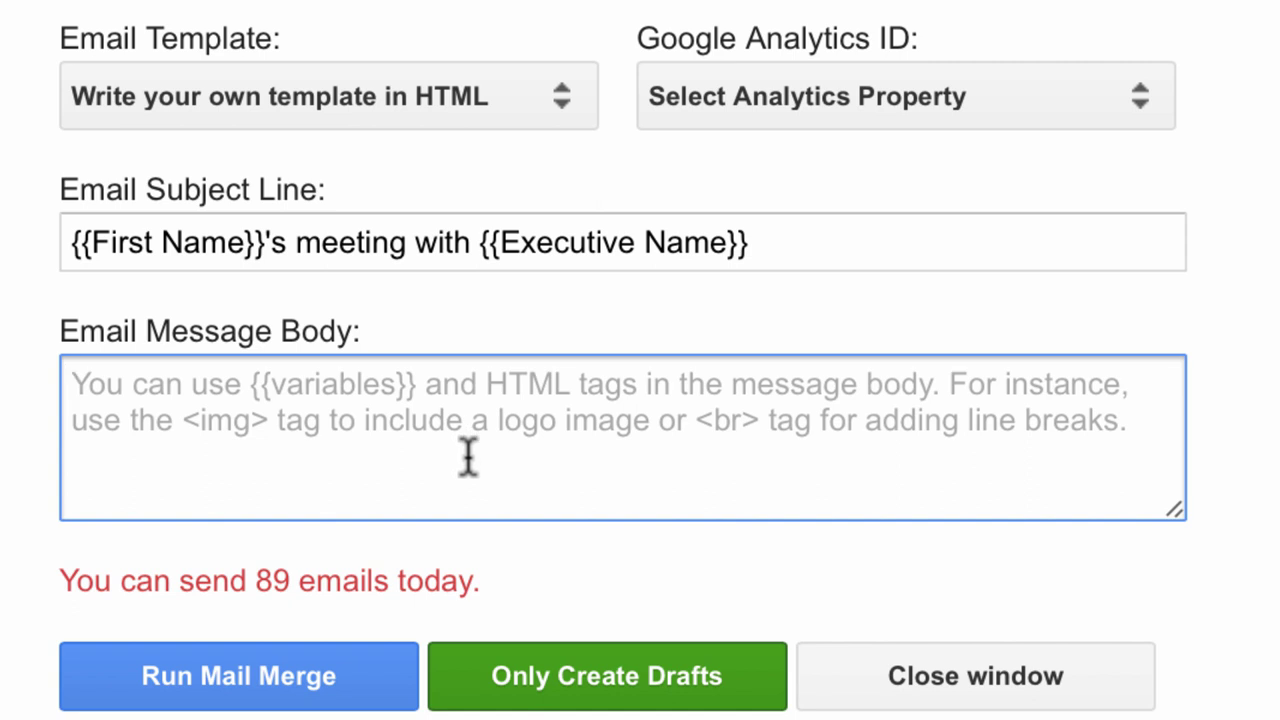
# Write the body greeting 'Dear {{First Name}},' and the meeting sentence with {{Executive name}}, {{Interview Date}}, {{Venue}}.
pyautogui.write('Dear {{First Name}},')
pyautogui.press('Return')
pyautogui.press('Return')
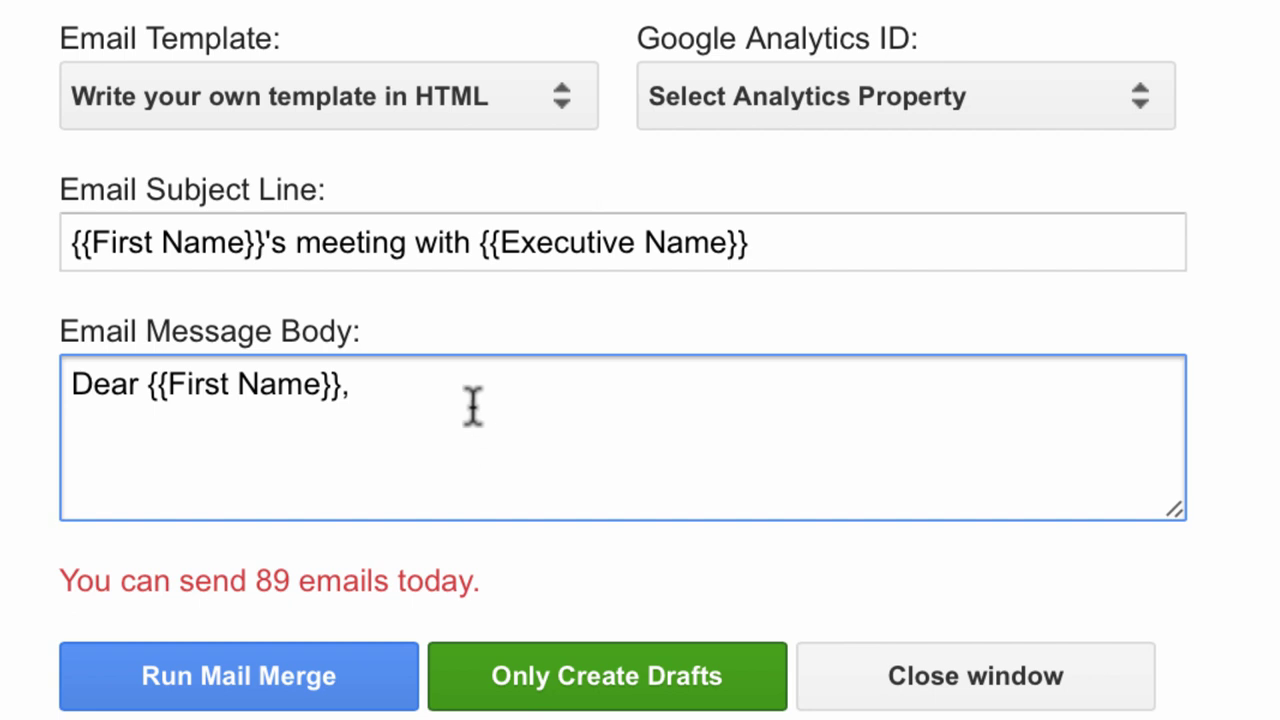
pyautogui.write('You')
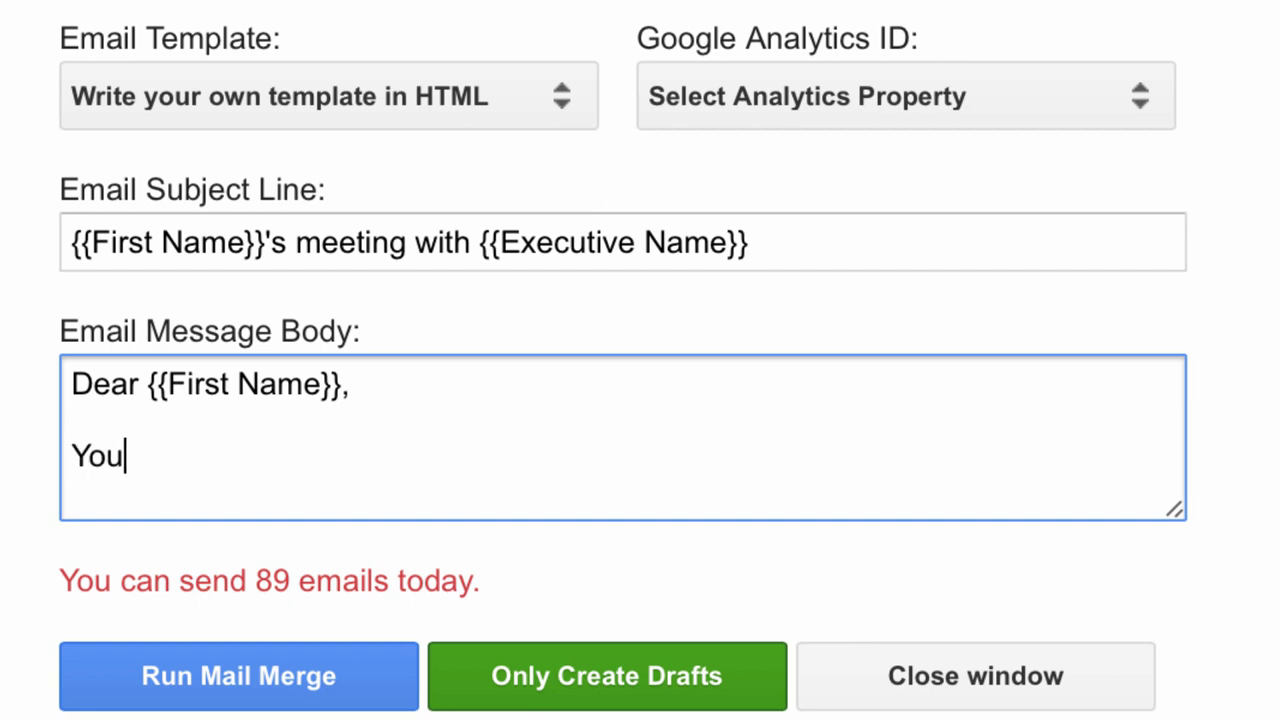
pyautogui.write('r meeting with {{E')
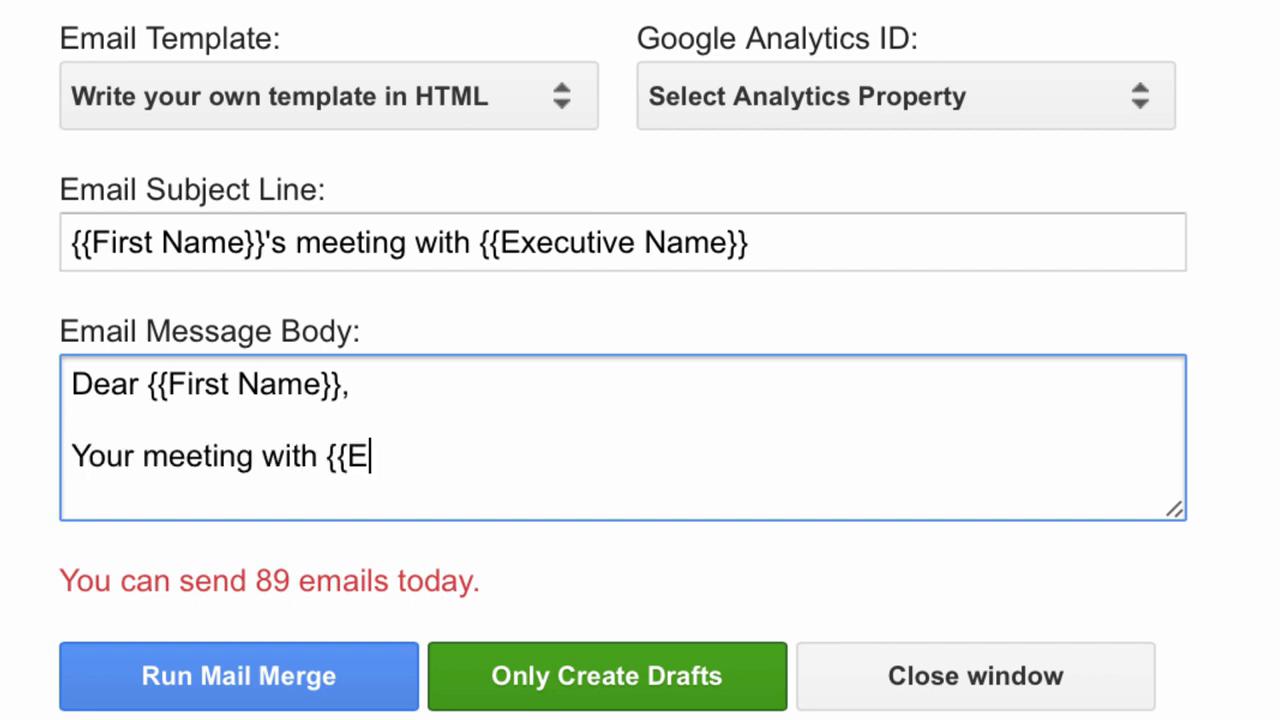
pyautogui.write('xecutive name}} is schedu')
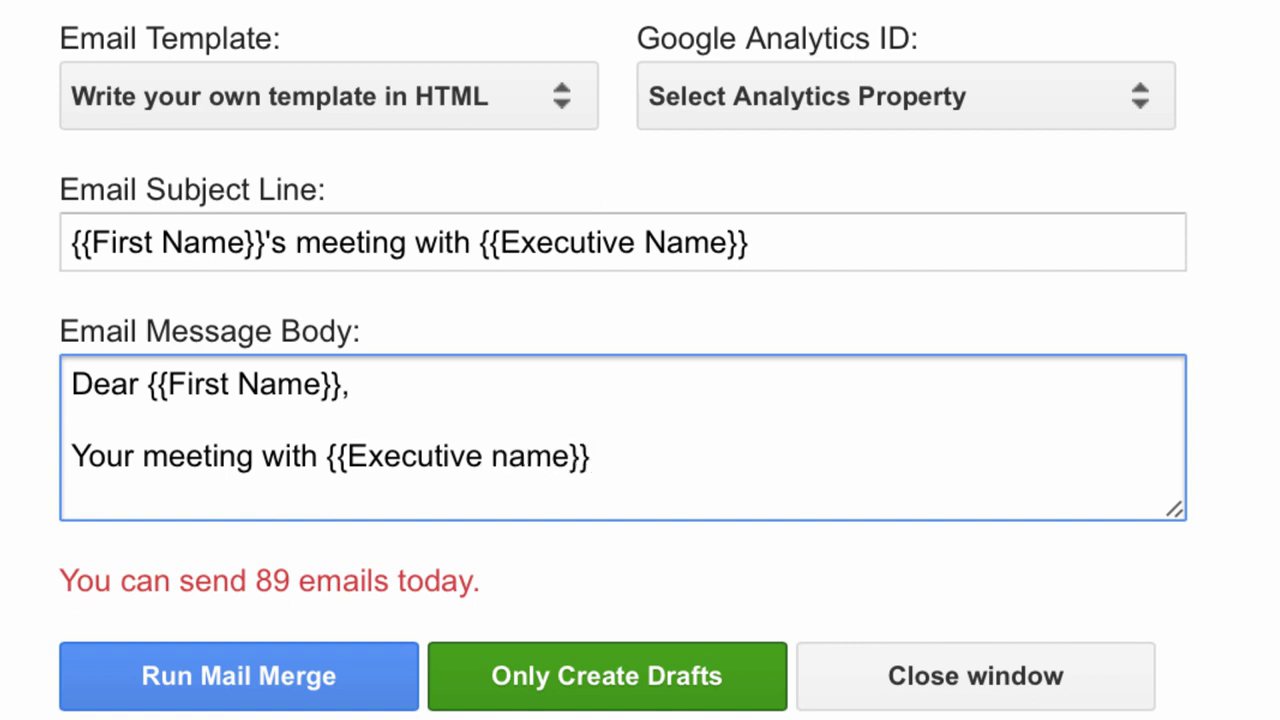
pyautogui.write('led f')
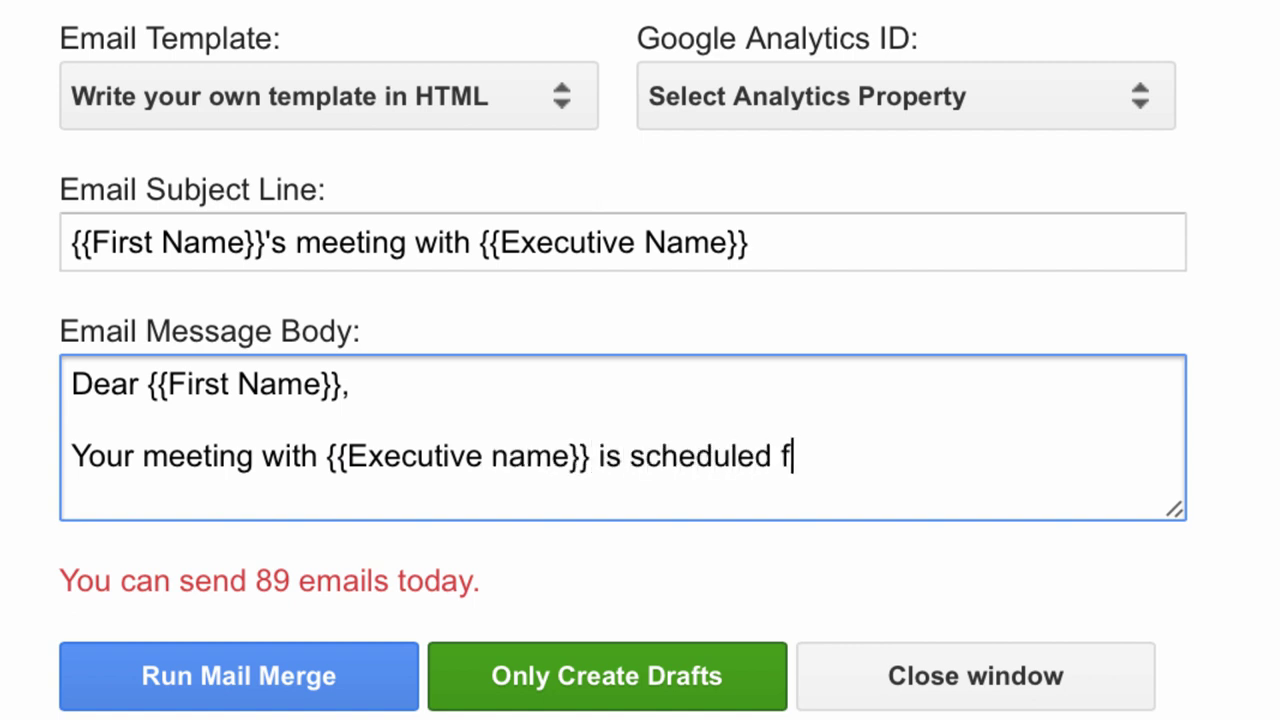
pyautogui.write('or {{Interview Date}}')
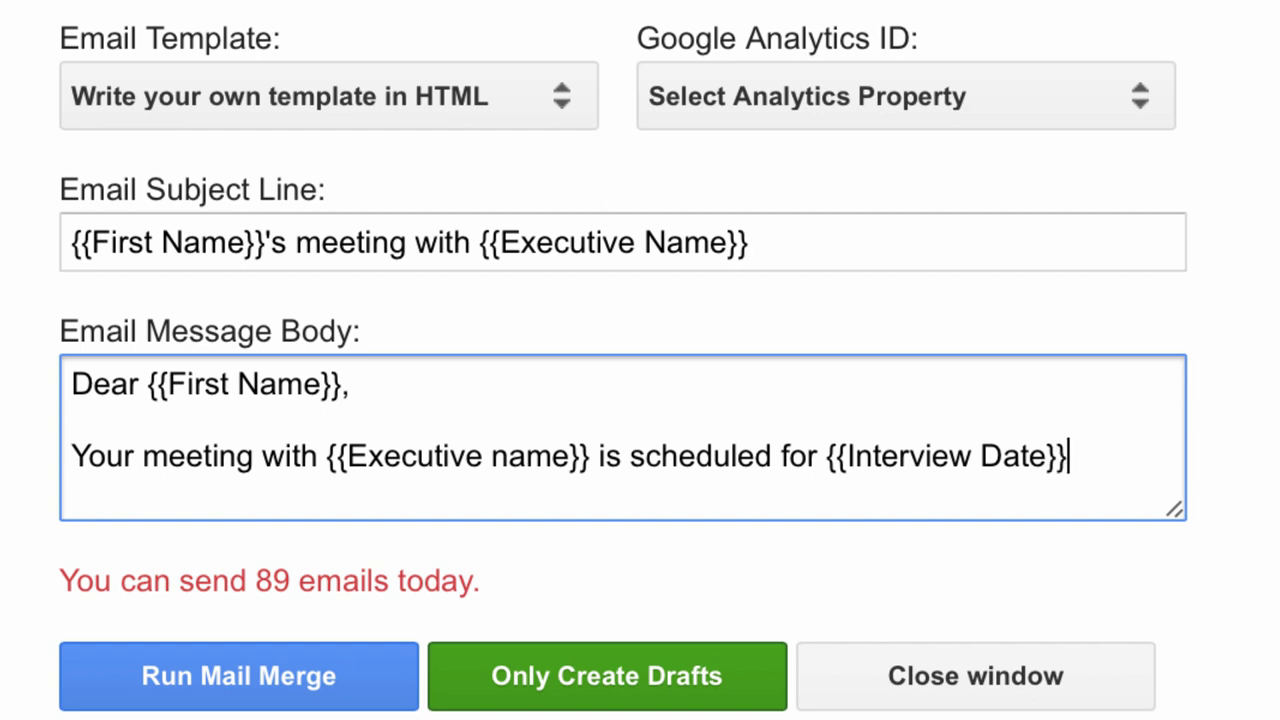
pyautogui.write(' at {{Venue}}. See')
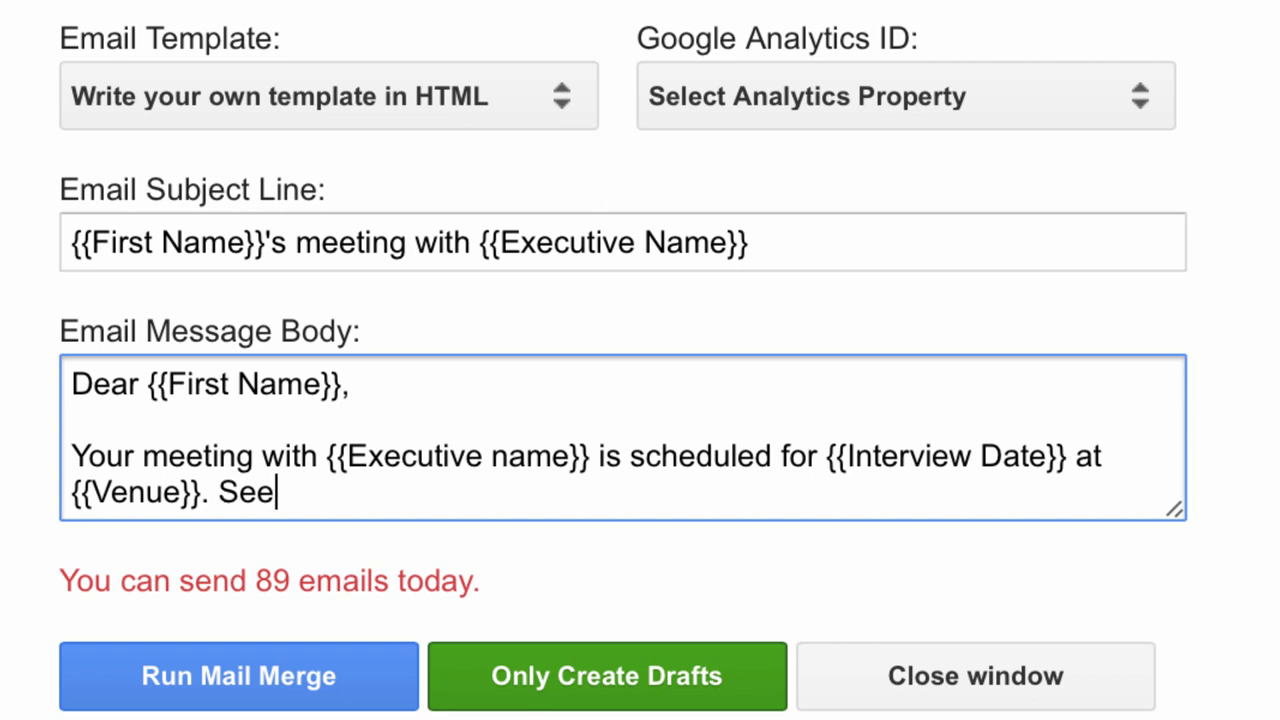
pyautogui.write(' you')
pyautogui.press('BackSpace')
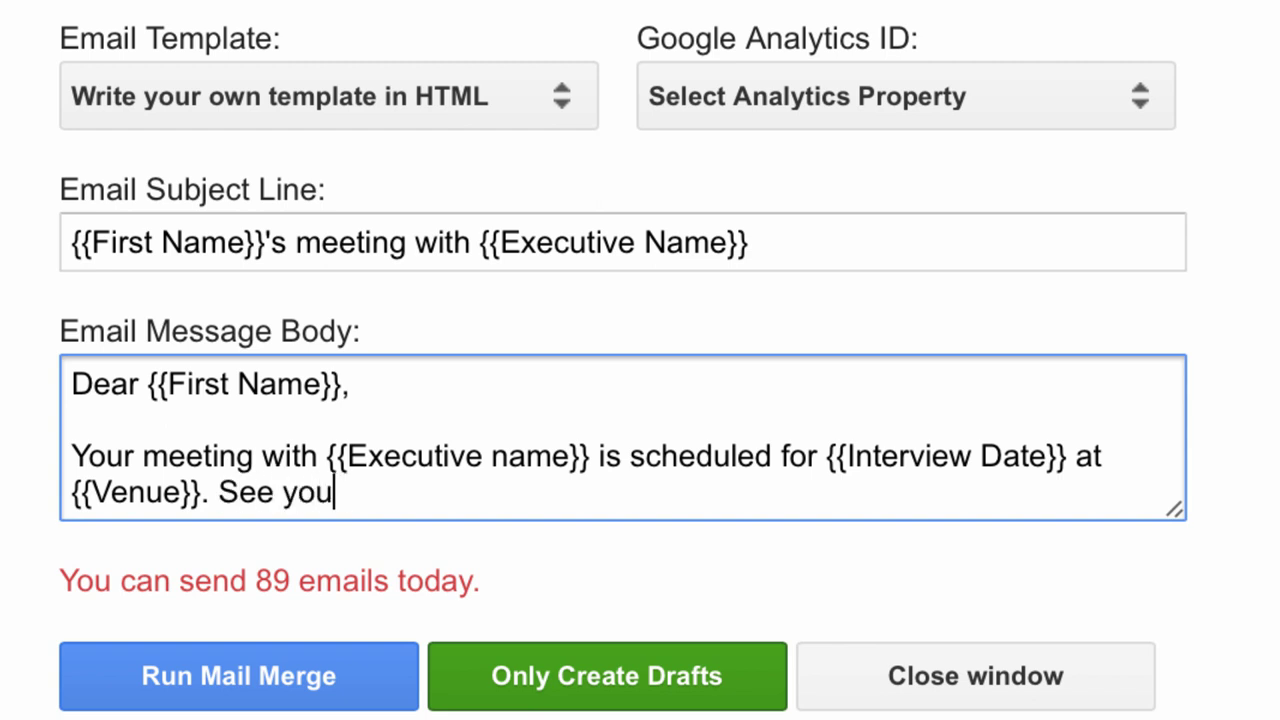
pyautogui.write('!')
# Wrap {{Venue}} in <i></i> tags to italicize it.
pyautogui.click(72, 491)
pyautogui.write('<')
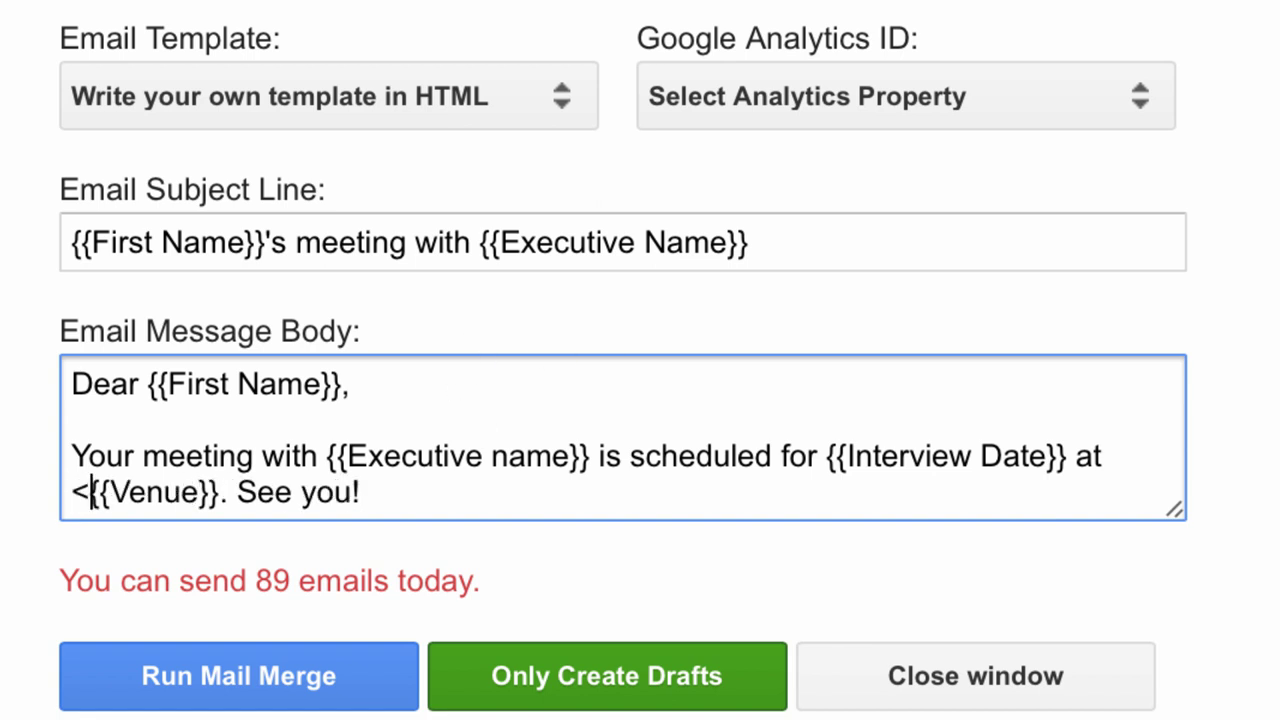
pyautogui.write('i>')
pyautogui.press('Right')
pyautogui.press('Right')
pyautogui.press('Right')
pyautogui.press('Right')
pyautogui.press('Right')
pyautogui.press('Right')
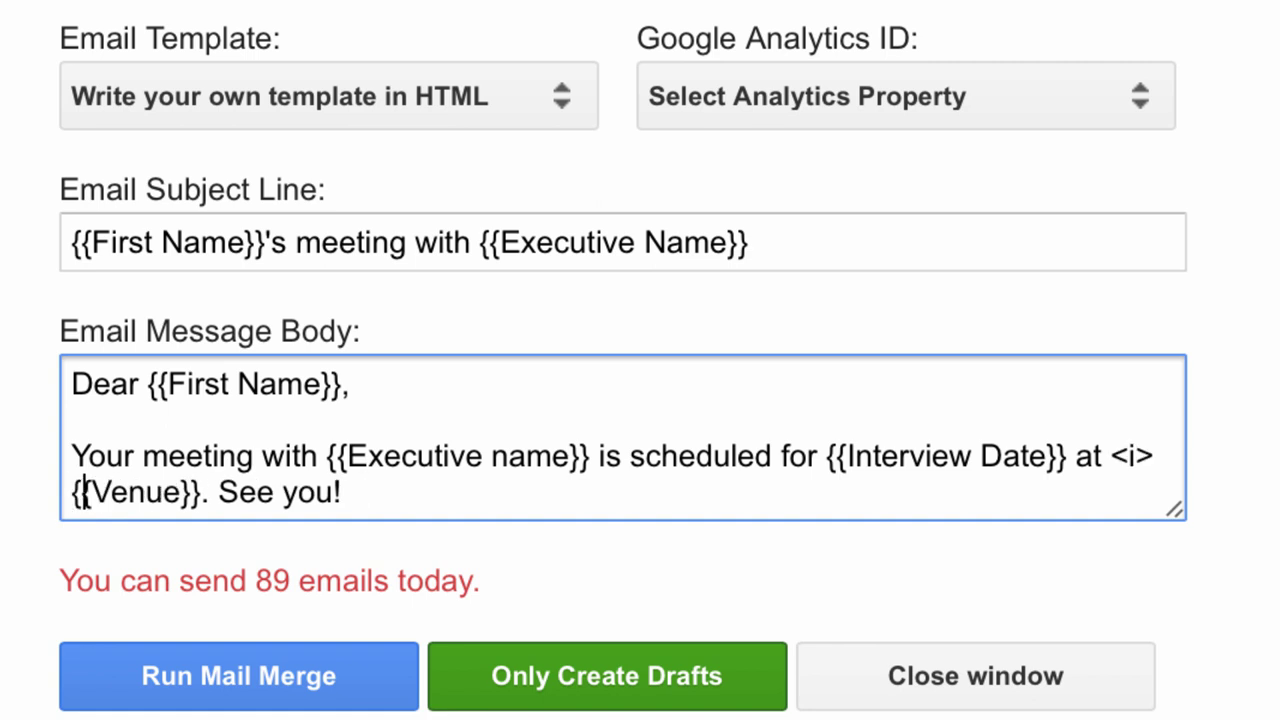
pyautogui.press('Right')
pyautogui.press('Right')
pyautogui.press('Right')
pyautogui.write('</i>')
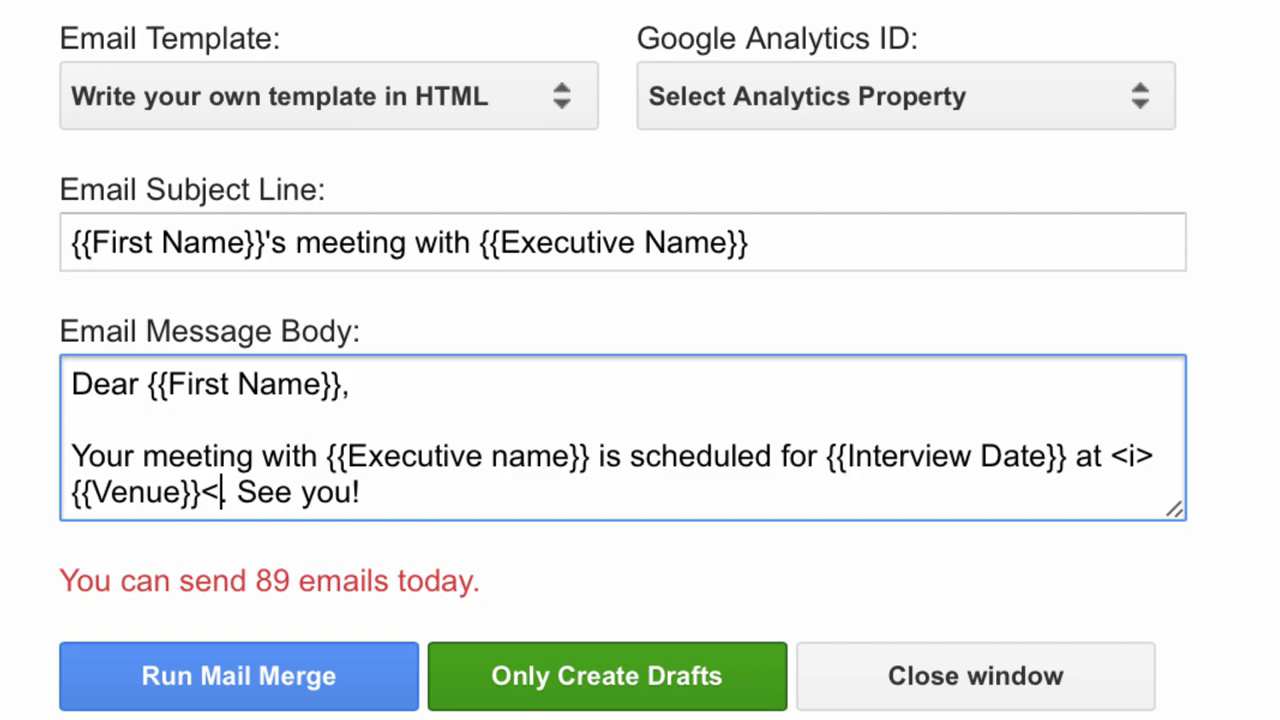
pyautogui.click(477, 486)
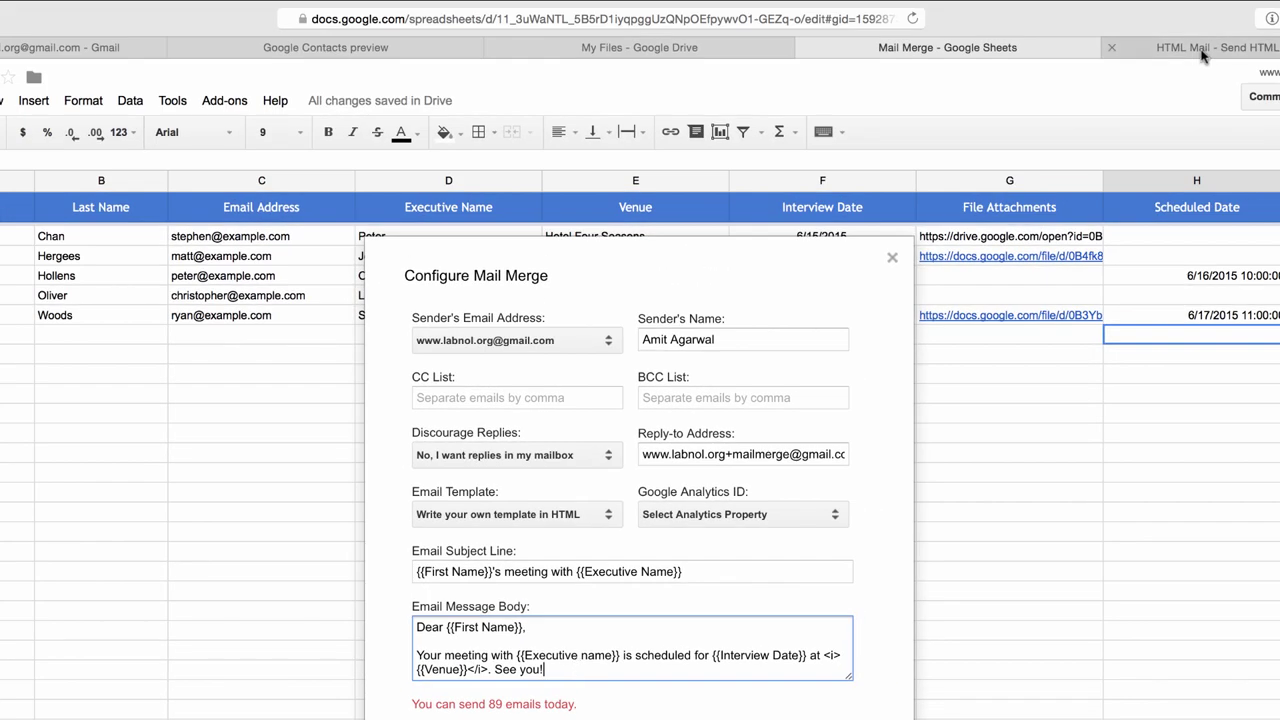
# In HTML Mail, replace the editor text with 'Dear {{First Name}} Your meeting with {{Executive Name}} is'.
pyautogui.click(1203, 55)
pyautogui.hotkey('ctrl', 'a')
pyautogui.write('Dear {{First Name}} Your m')
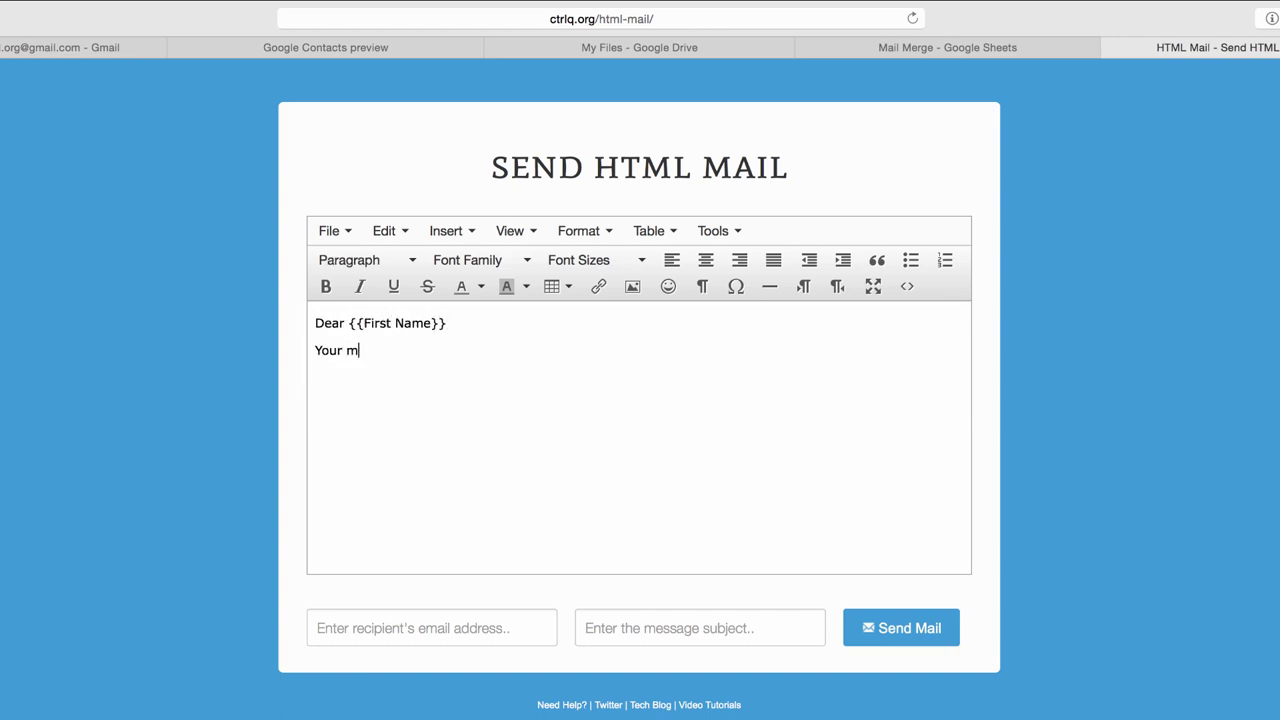
pyautogui.write('eeting with {{Executive Name}} is ....')
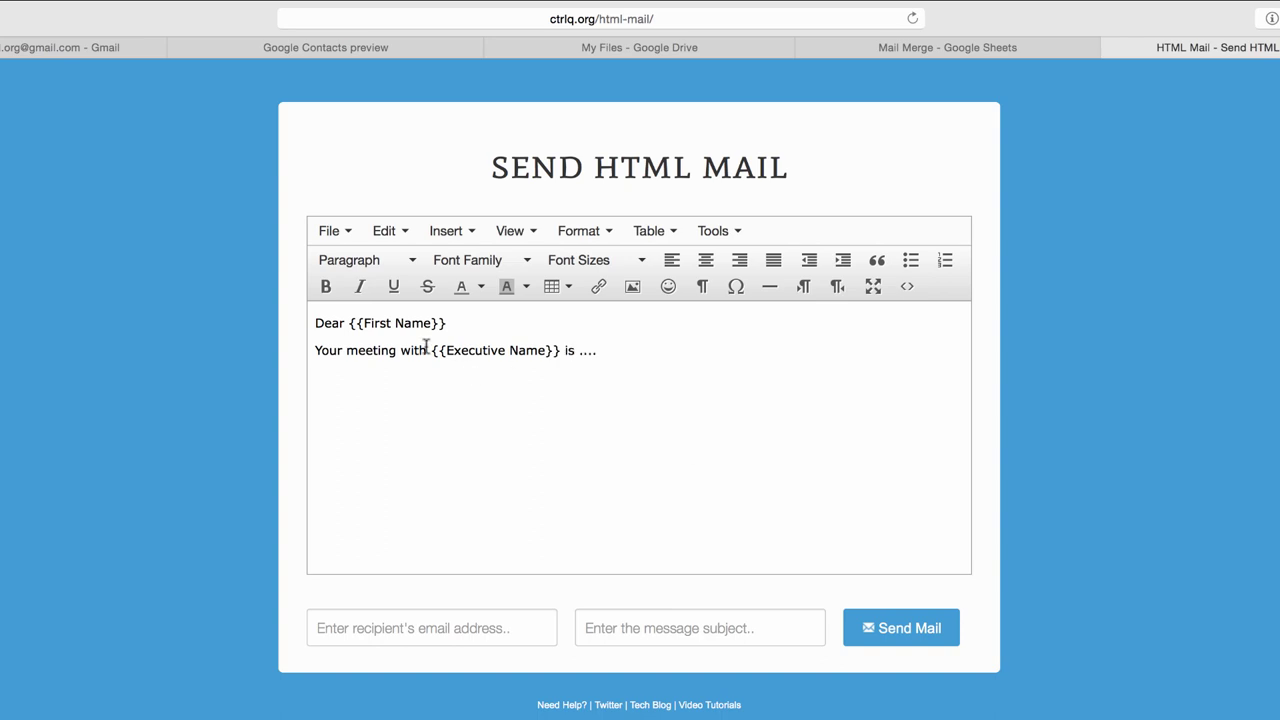
# Highlight the {{Executive Name}} placeholder with a yellow background.
pyautogui.moveTo(430, 350); pyautogui.dragTo(562, 350)
pyautogui.click(526, 286)
pyautogui.click(543, 383)
pyautogui.click(710, 405)
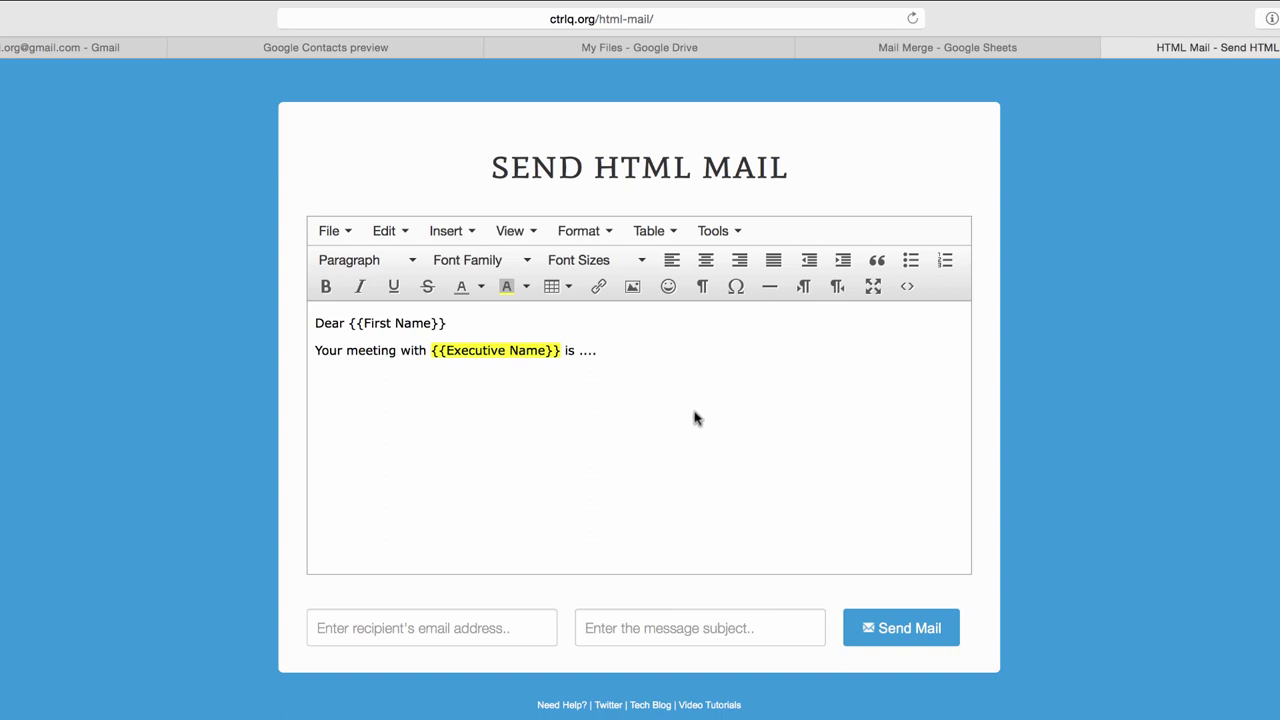
# Copy the message's HTML source code and return to the Mail Merge spreadsheet.
pyautogui.click(912, 289)
pyautogui.moveTo(768, 360); pyautogui.dragTo(353, 287)
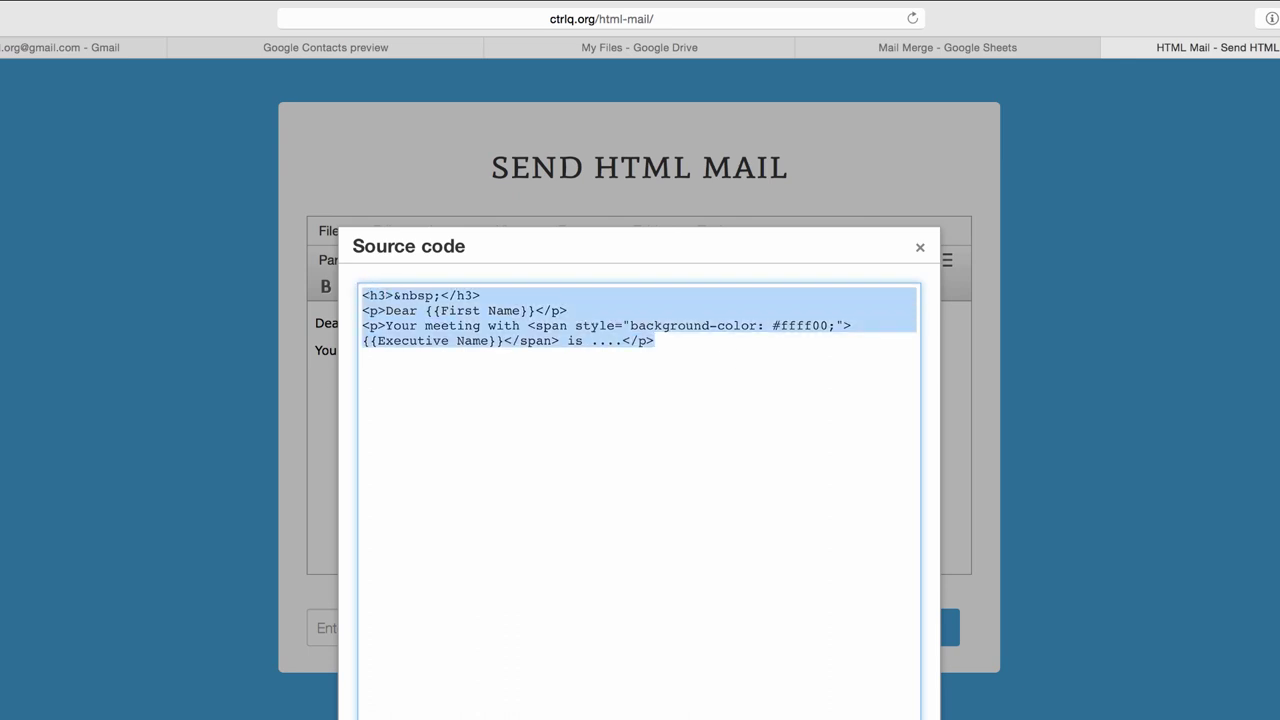
pyautogui.press('Escape')
pyautogui.click(974, 46)
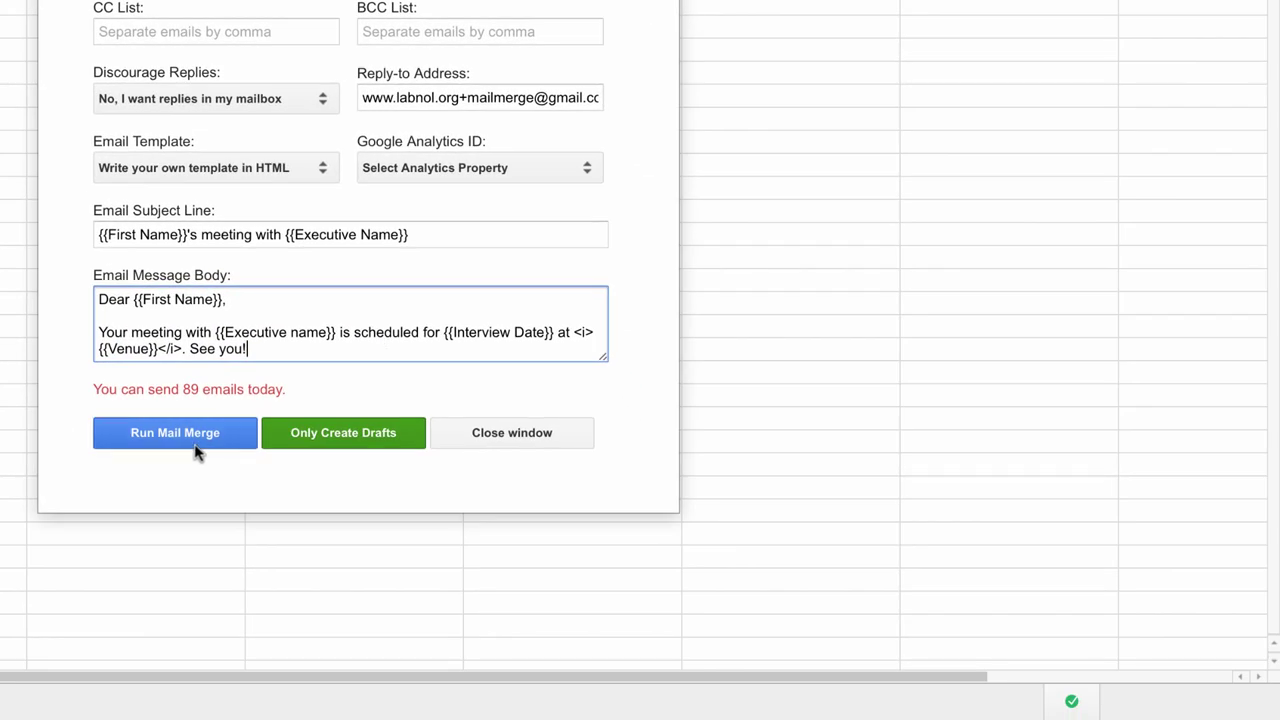
# Run the mail merge and close the window once it reports completion.
pyautogui.click(198, 444)
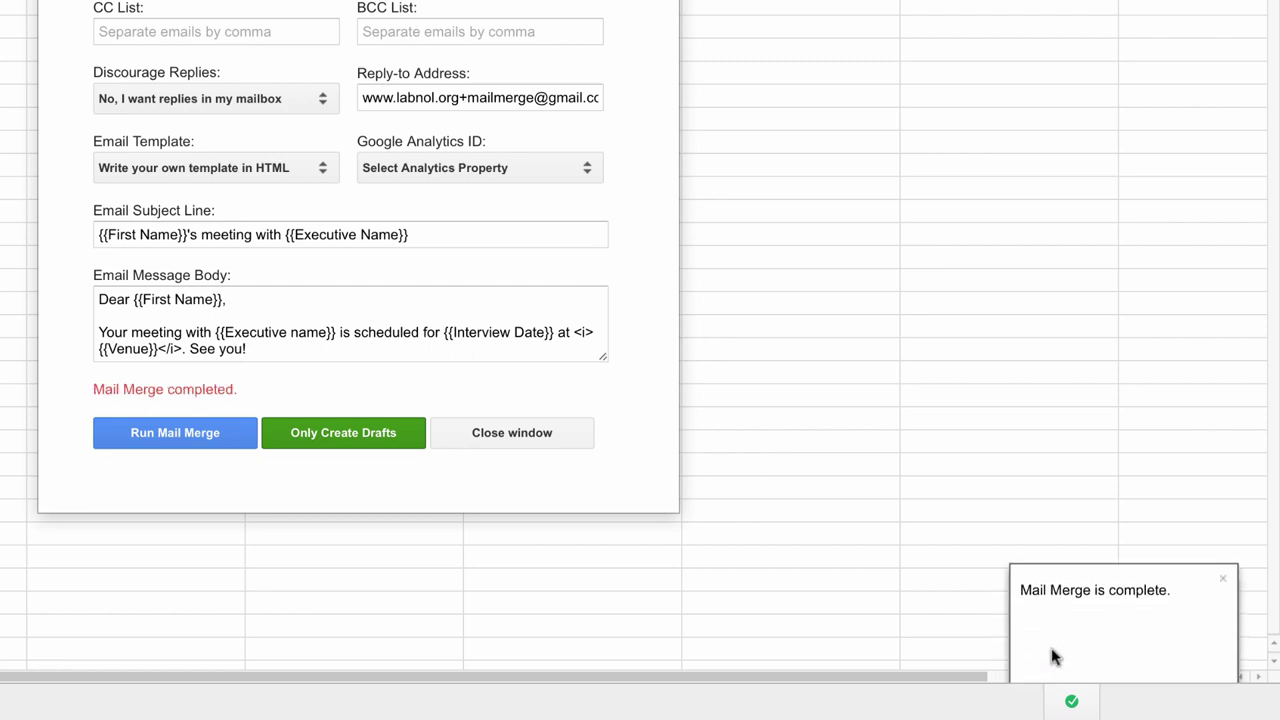
pyautogui.click(527, 437)
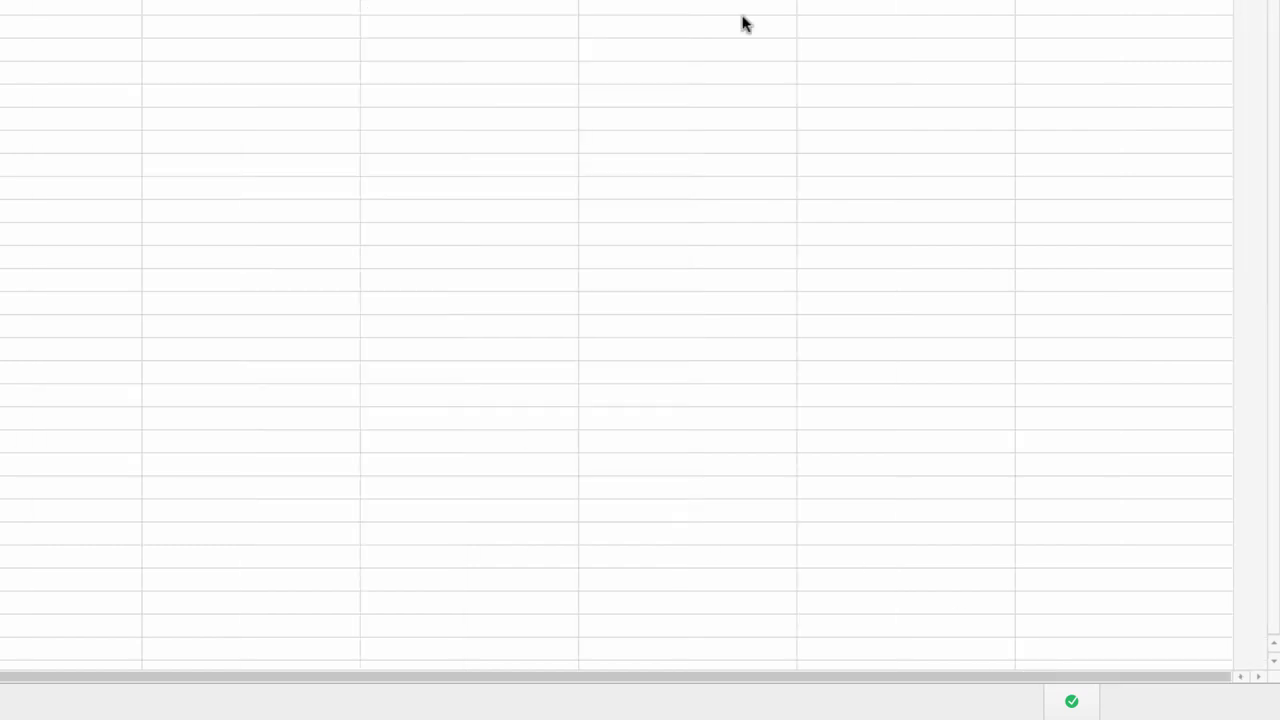
# Compare the Scheduled Date cells with the MAIL SENT and SCHEDULED statuses.
pyautogui.click(880, 205)
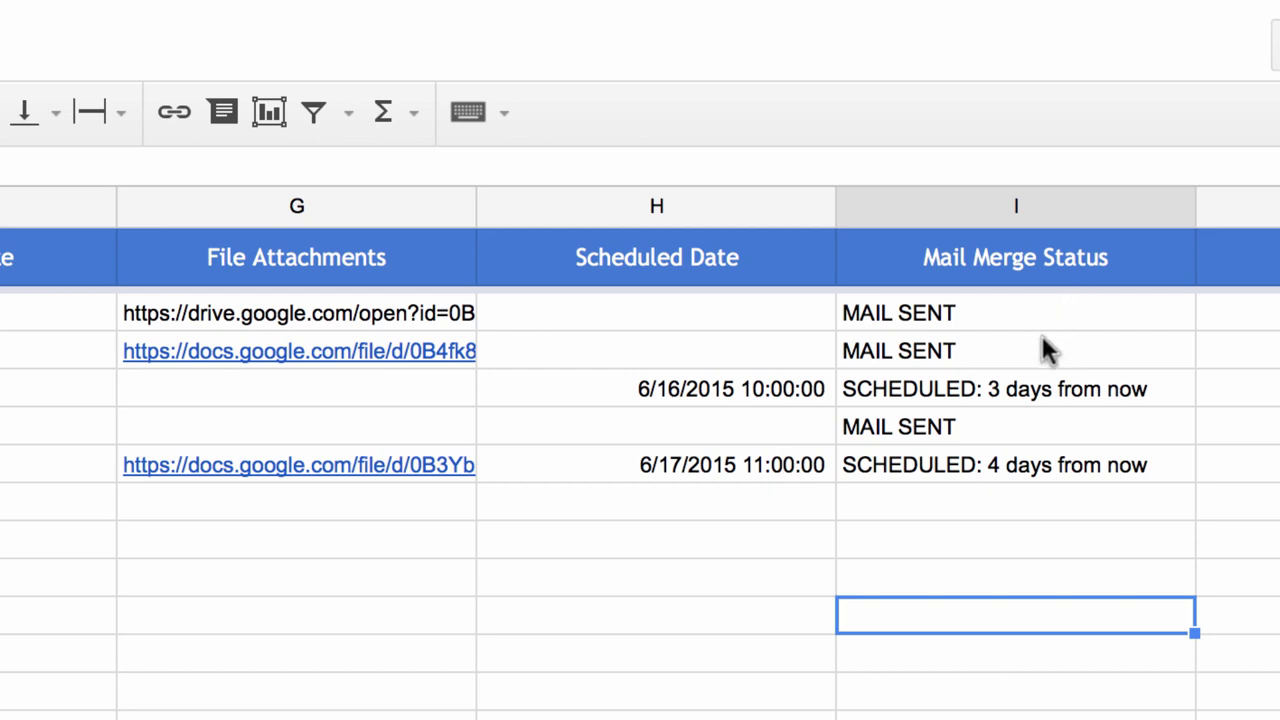
pyautogui.click(632, 390)
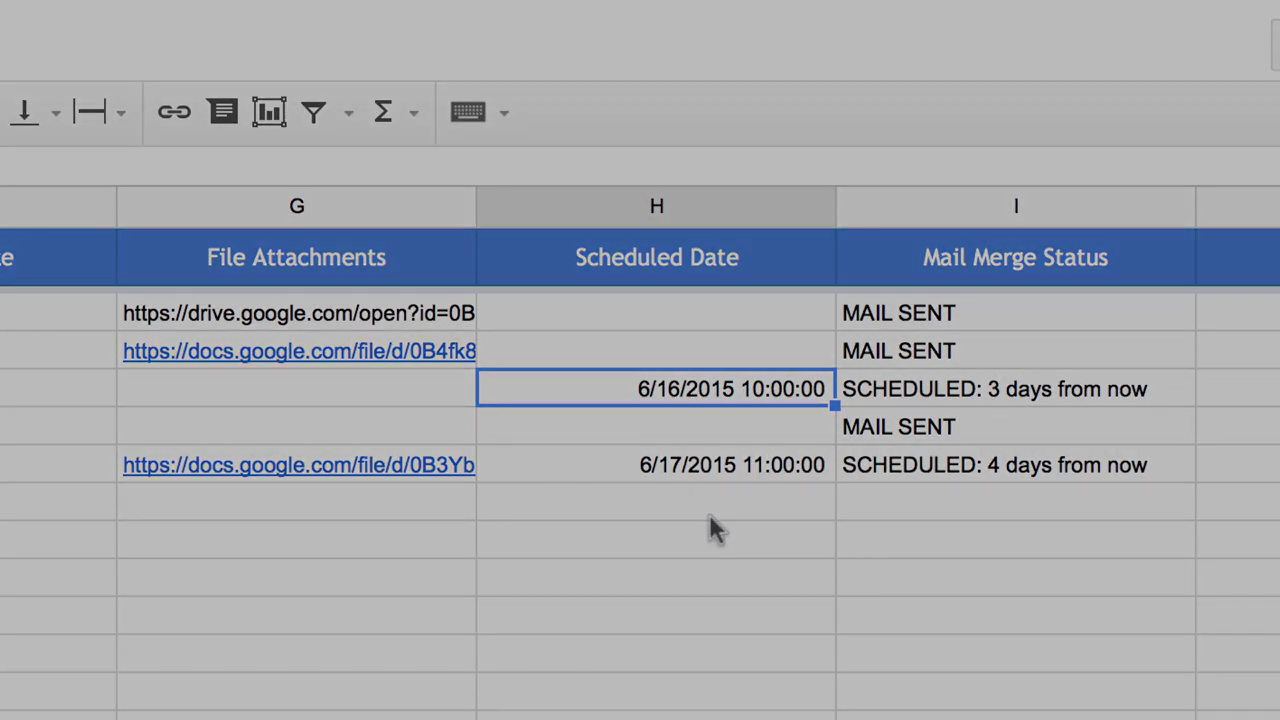
pyautogui.click(711, 518)
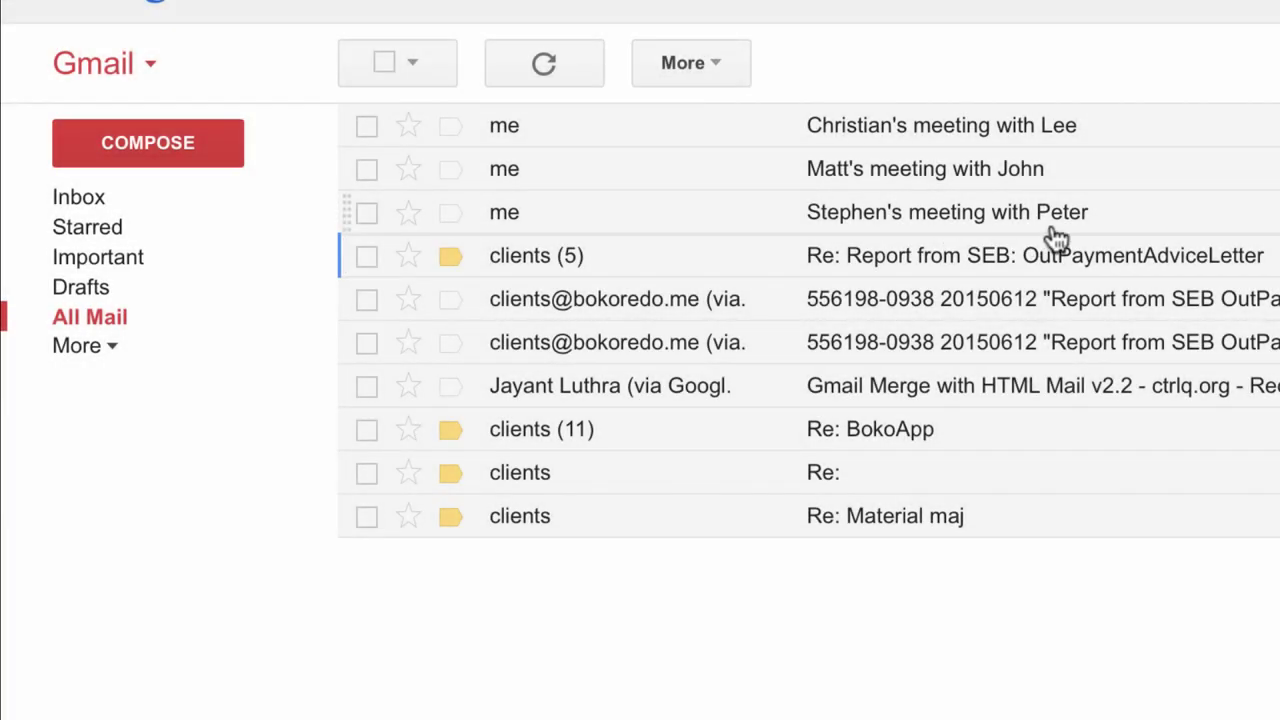
# Open the first recipient's merged meeting email in Gmail's All Mail.
pyautogui.click(990, 224)
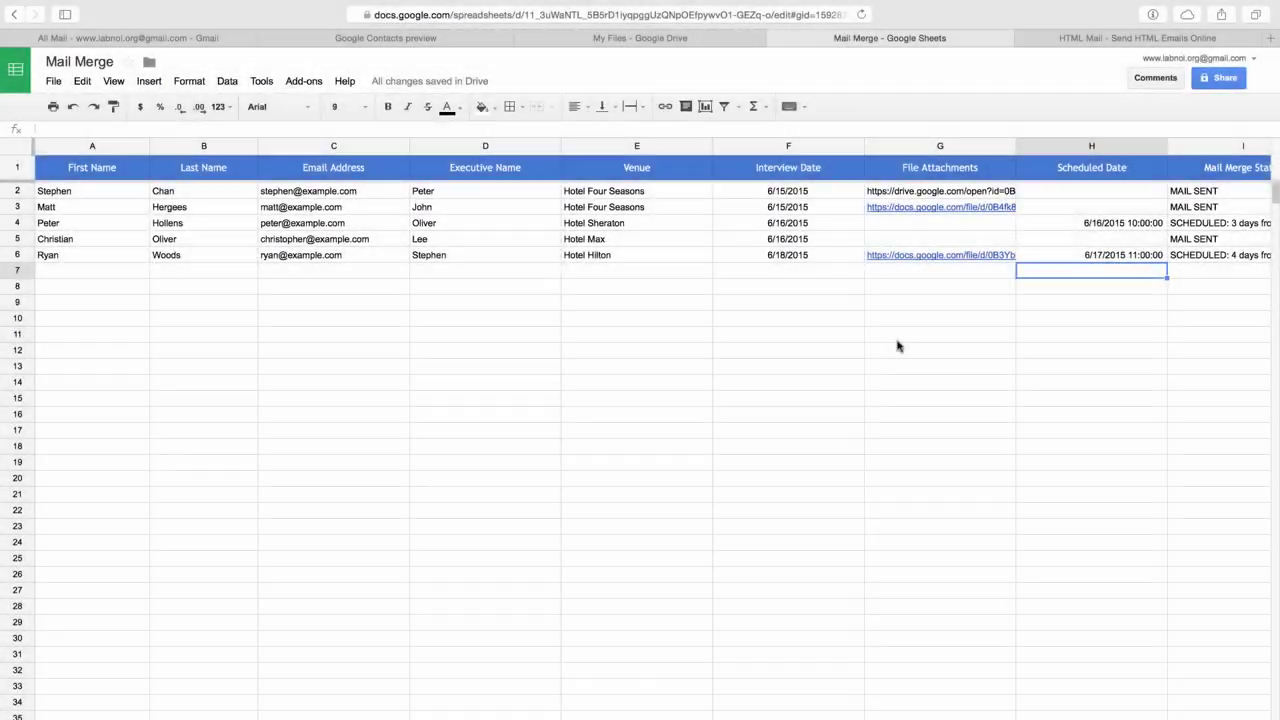
# Reopen Configure Mail Merge from Add-ons > Mail Merge and Scheduler.
pyautogui.click(897, 341)
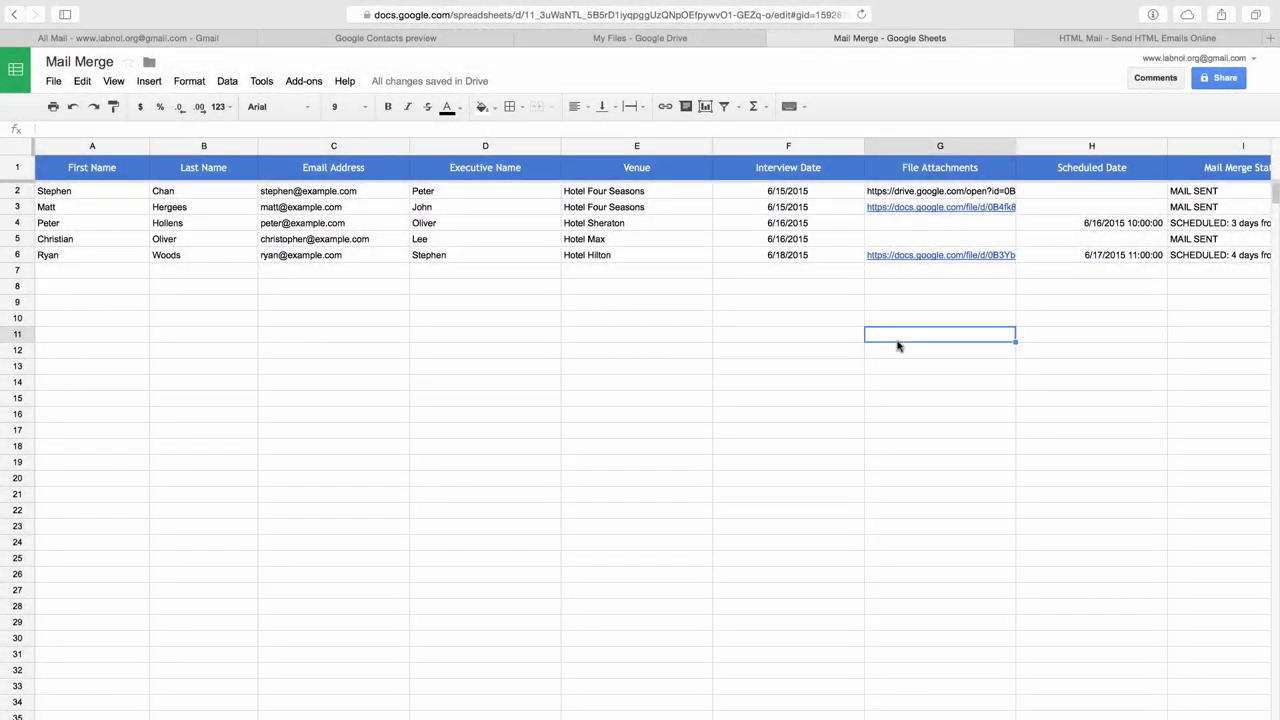
pyautogui.hscroll(3, 897, 345)
pyautogui.moveTo(970, 191); pyautogui.dragTo(970, 239)
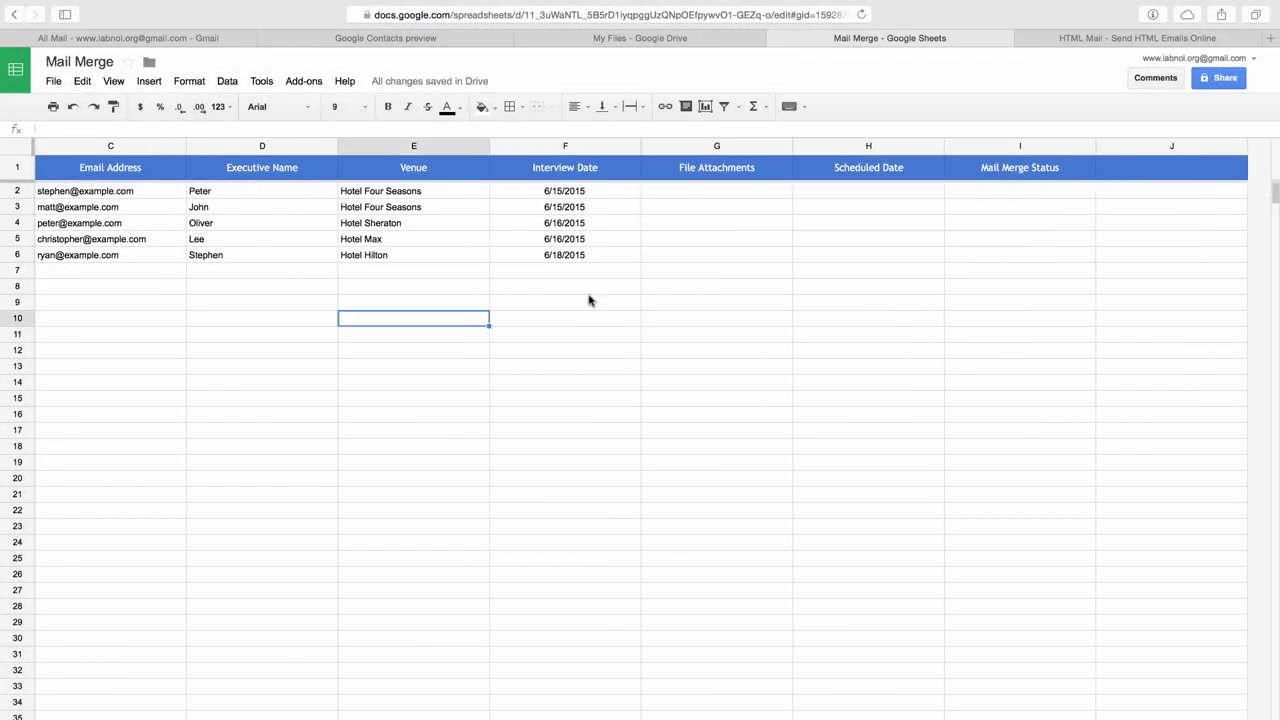
pyautogui.click(589, 300)
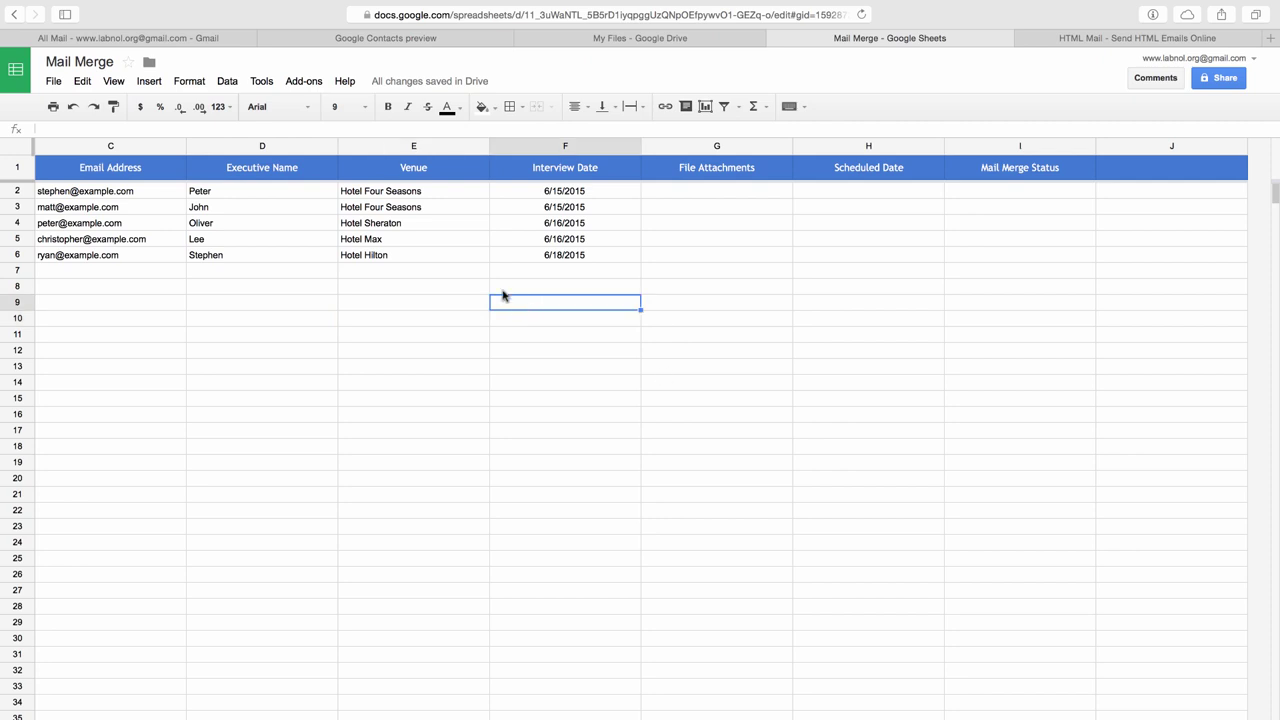
pyautogui.click(314, 88)
pyautogui.moveTo(327, 112)
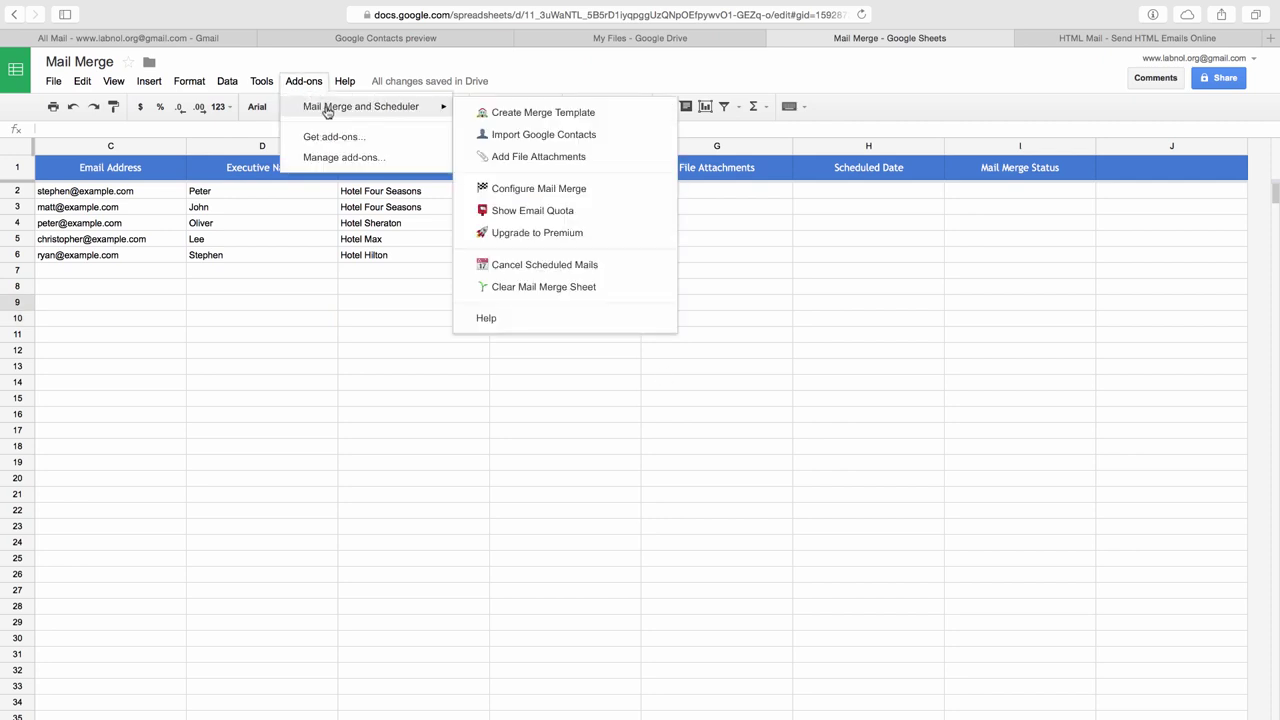
pyautogui.click(555, 188)
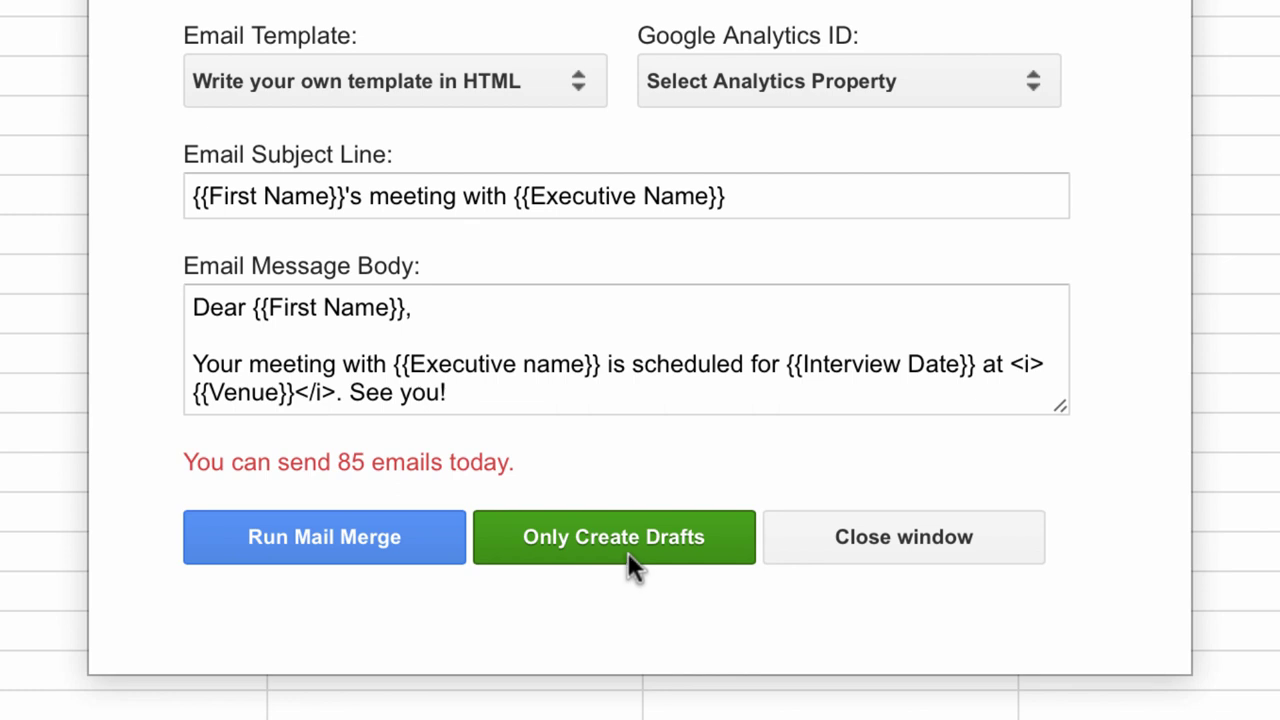
# Run the merge with Only Create Drafts to produce five Gmail drafts.
pyautogui.click(627, 552)
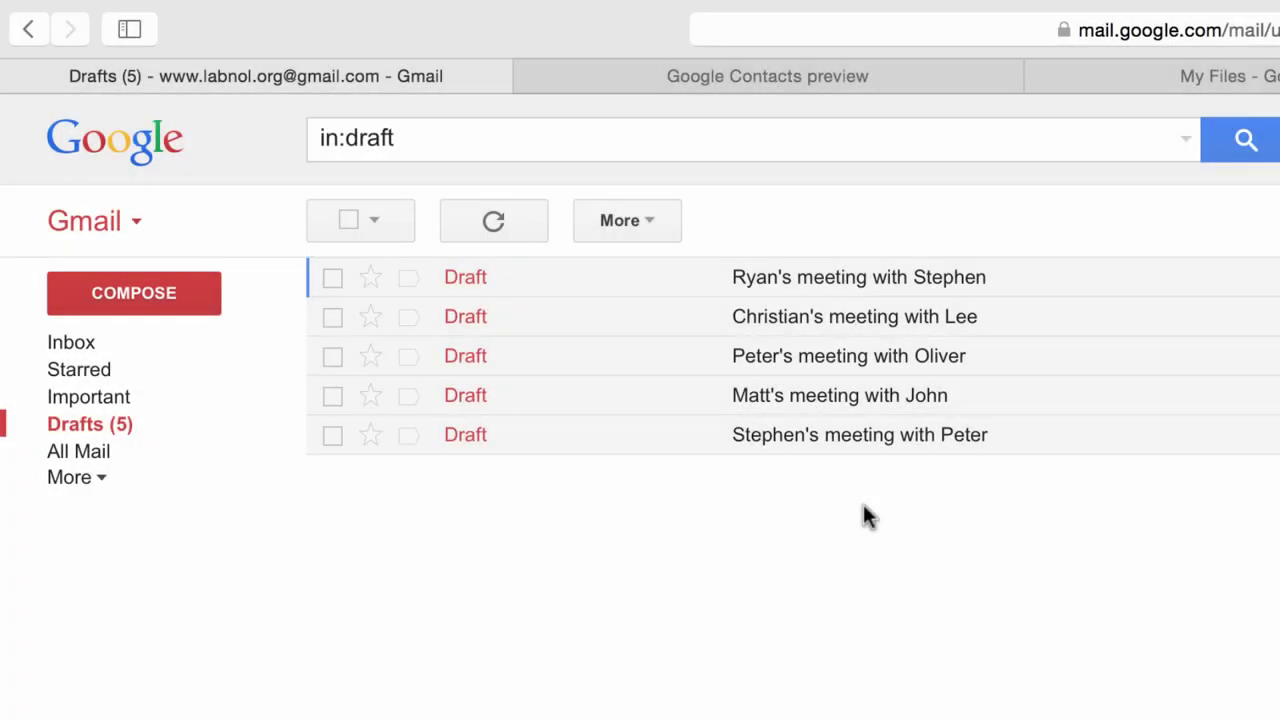
# Discard the five test drafts and start a new message with subject '{{First Name}}'s meeting with {{Executive Name}}'.
pyautogui.click(1058, 445)
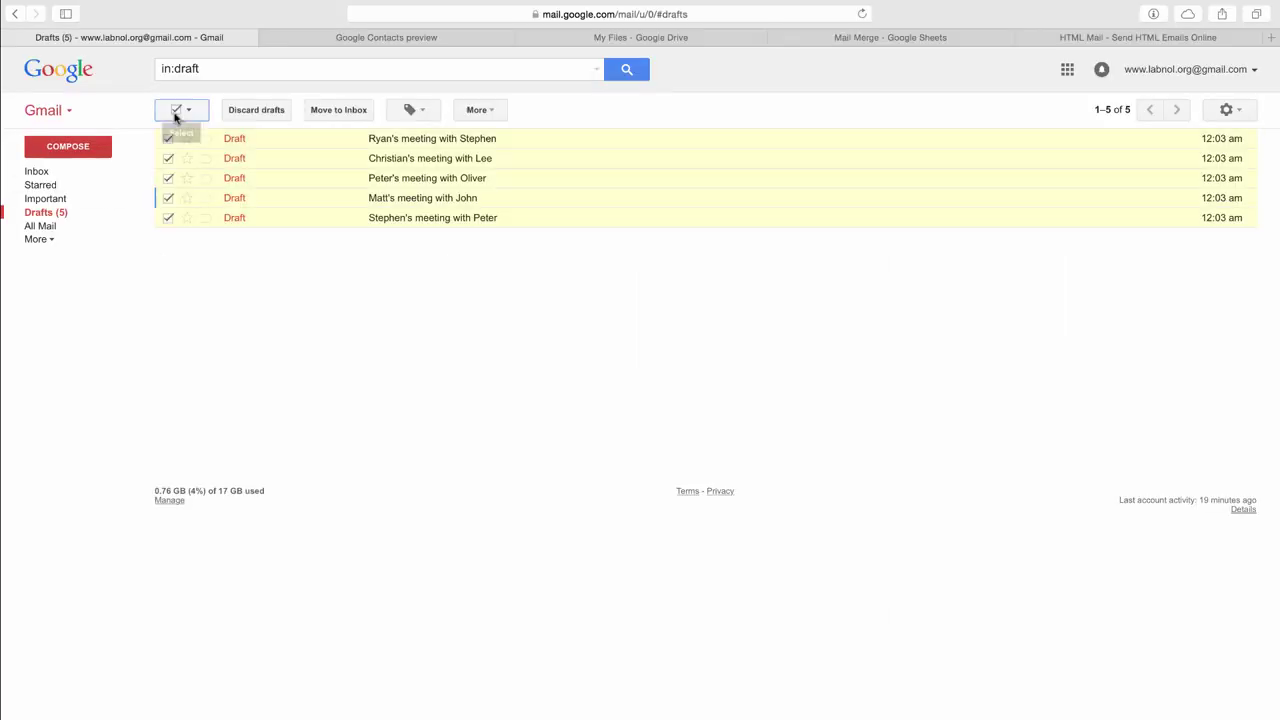
pyautogui.click(257, 109)
pyautogui.click(90, 150)
pyautogui.press('Tab')
pyautogui.write("{{First Name}}'s meeting with {{Executive Name}}")
# Write the body: 'Dear {{First Name}},', the {{Executive Name}}/{{Interview Date}} meeting line, 'See you then!', and the pasted street photo.
pyautogui.press('Tab')
pyautogui.write('Dear {{First Name}},')
pyautogui.press('Return')
pyautogui.press('Return')
pyautogui.write('Wour meeting with {{Executive Name}} is scheduled for {{Interview Date}}.')
pyautogui.press('Return')
pyautogui.press('Return')
pyautogui.write('See you then!')
pyautogui.hotkey('ctrl', 'v')
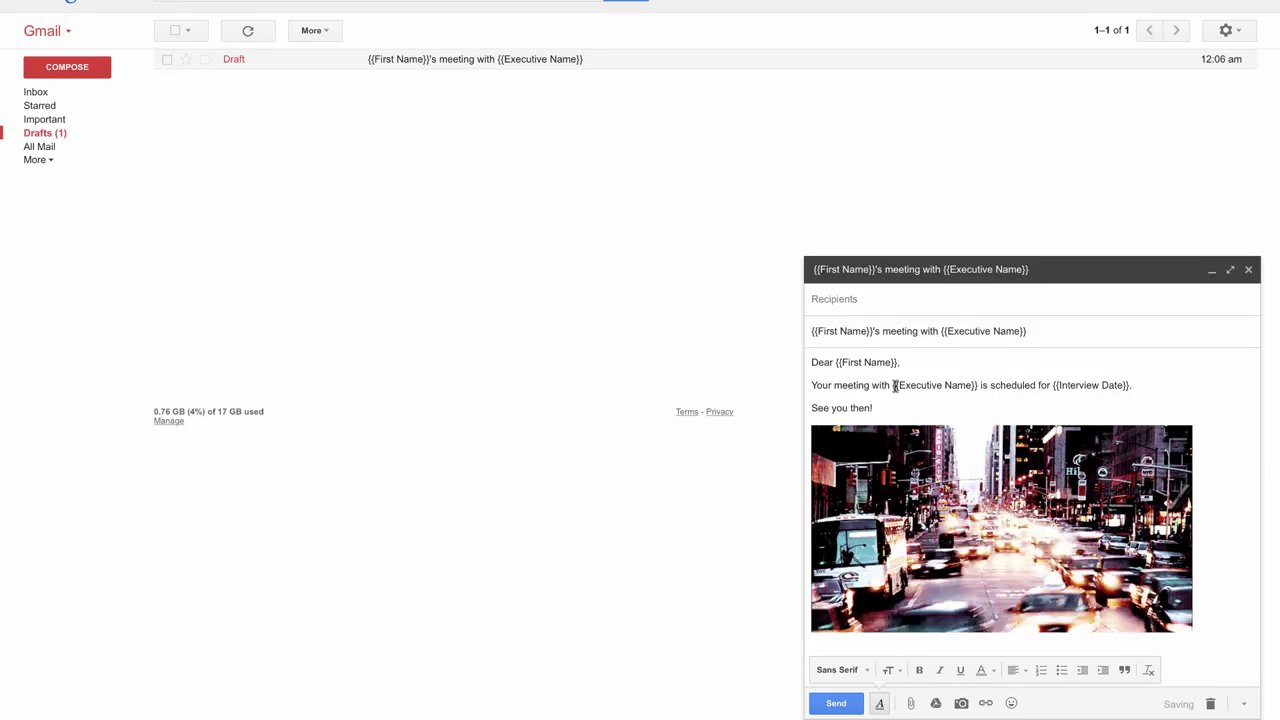
# Give {{Executive Name}} a yellow background and {{Interview Date}} a green background in the body.
pyautogui.moveTo(893, 385); pyautogui.dragTo(978, 385)
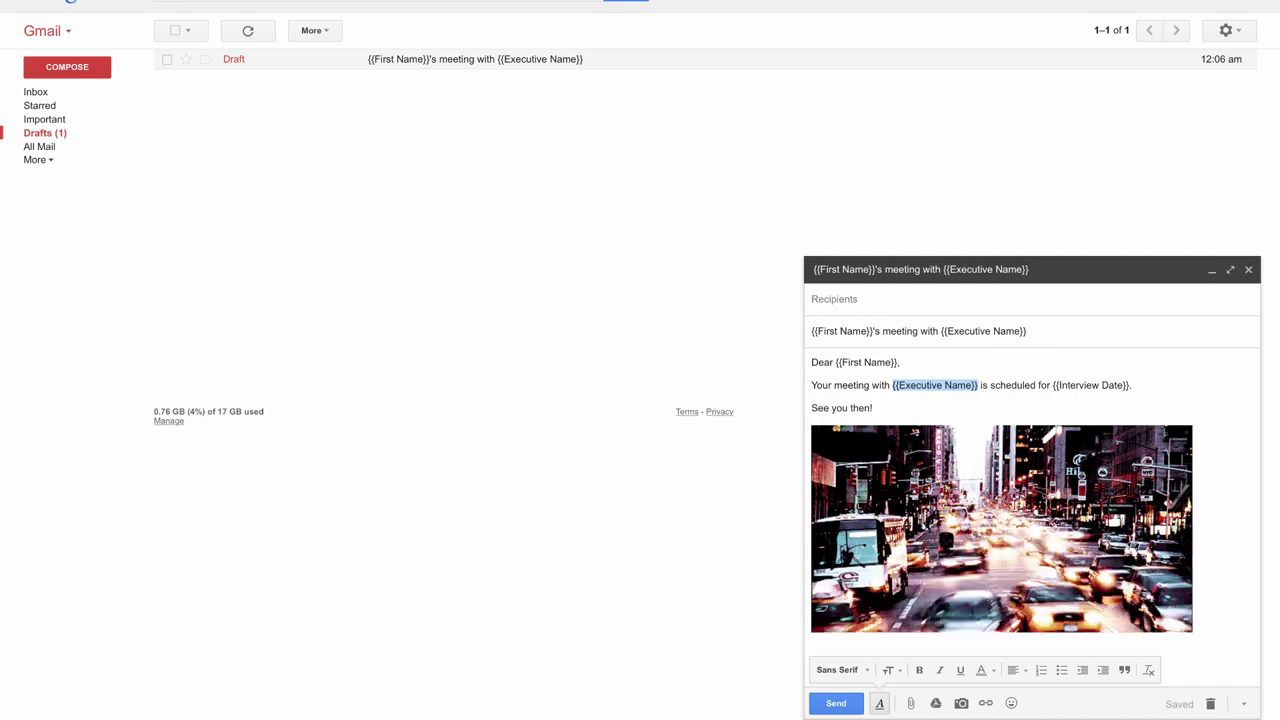
pyautogui.click(981, 670)
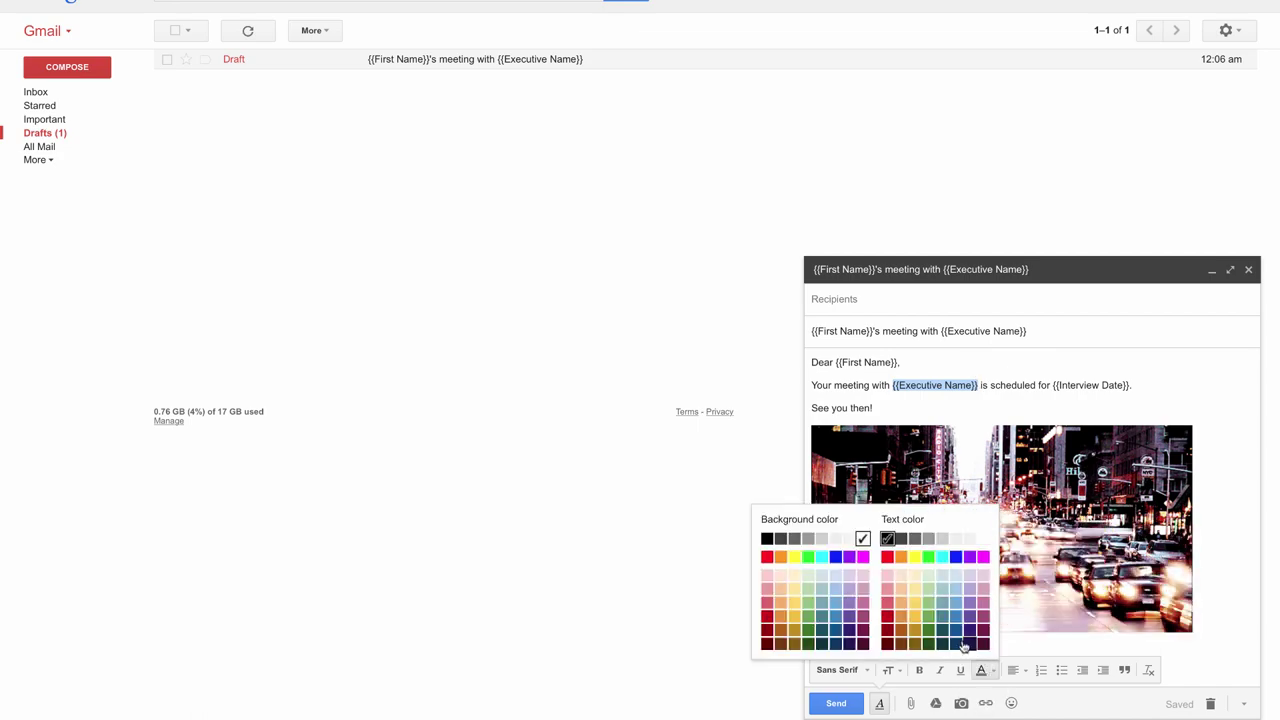
pyautogui.click(794, 557)
pyautogui.moveTo(1053, 385); pyautogui.dragTo(1129, 386)
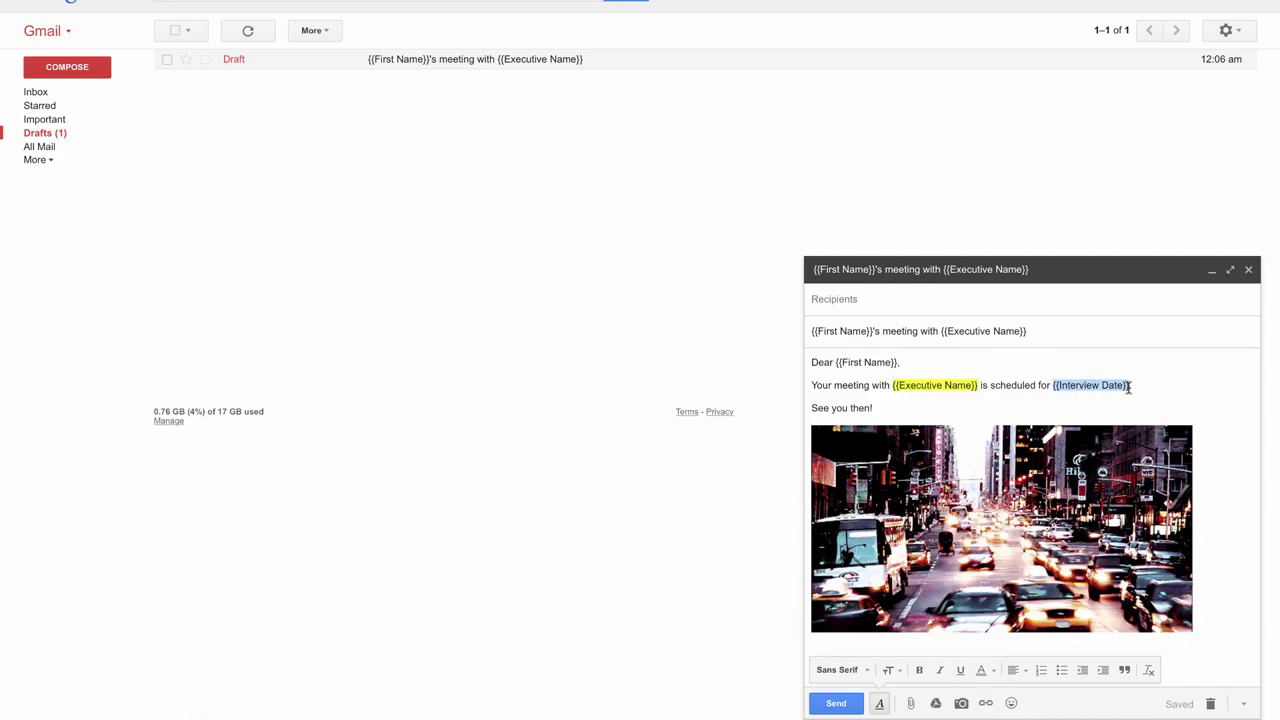
pyautogui.click(993, 671)
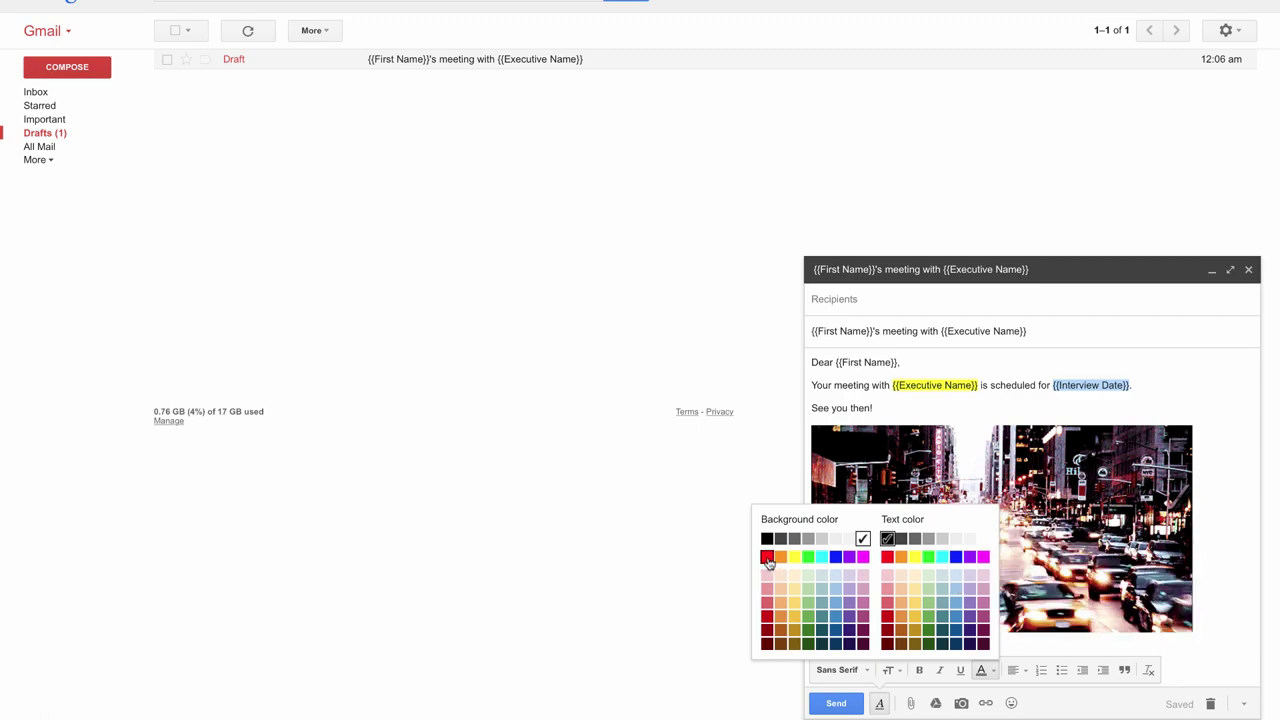
pyautogui.click(808, 557)
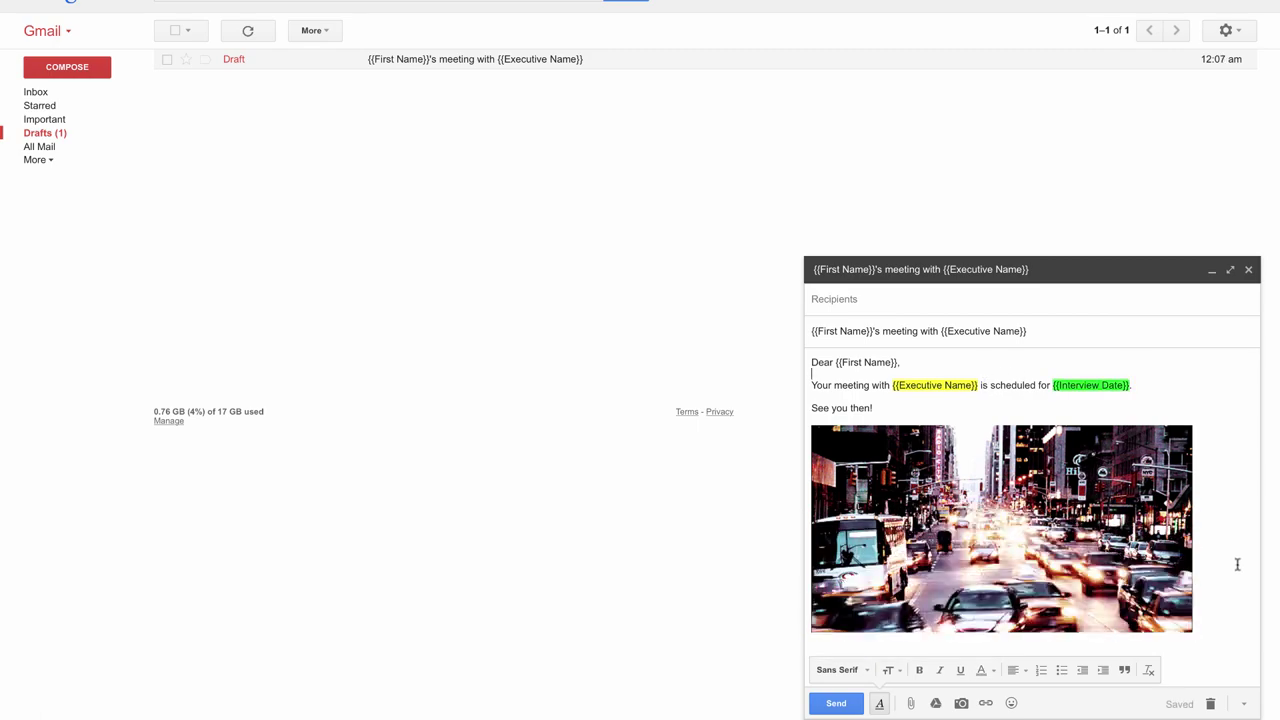
# Attach agenda.pdf and badge.pdf from Google Drive to the draft.
pyautogui.click(935, 703)
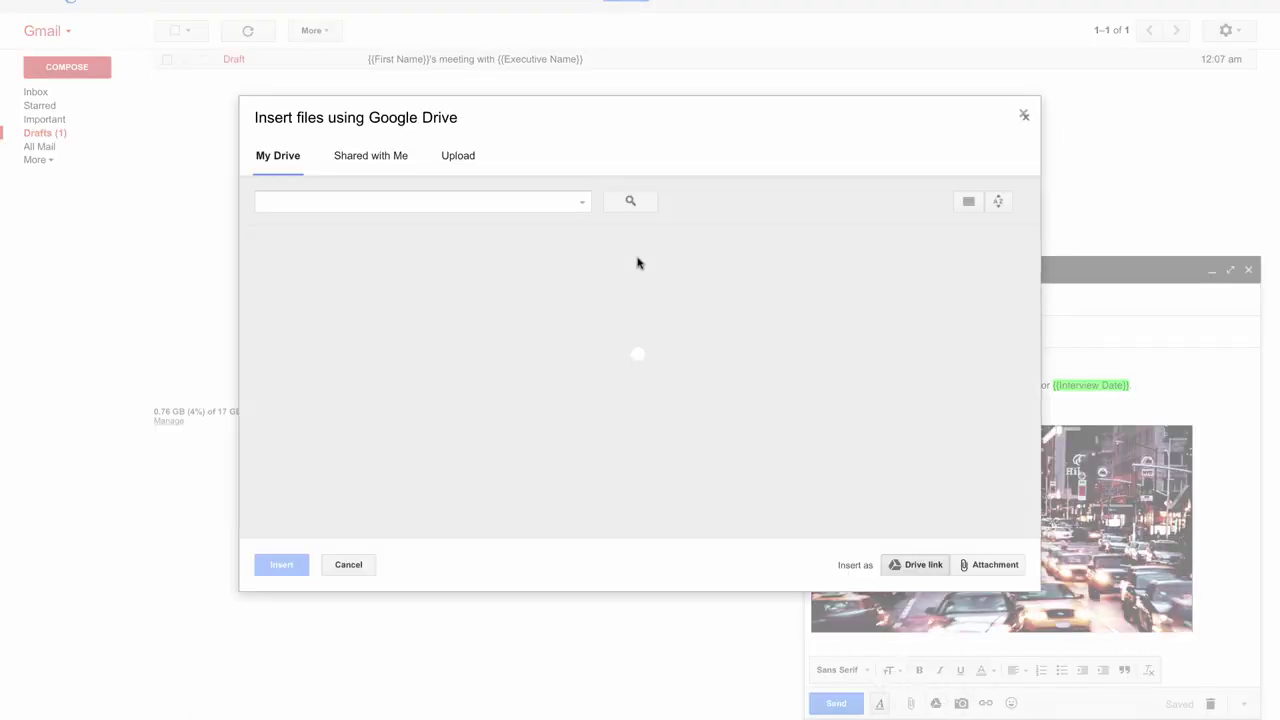
pyautogui.click(925, 338)
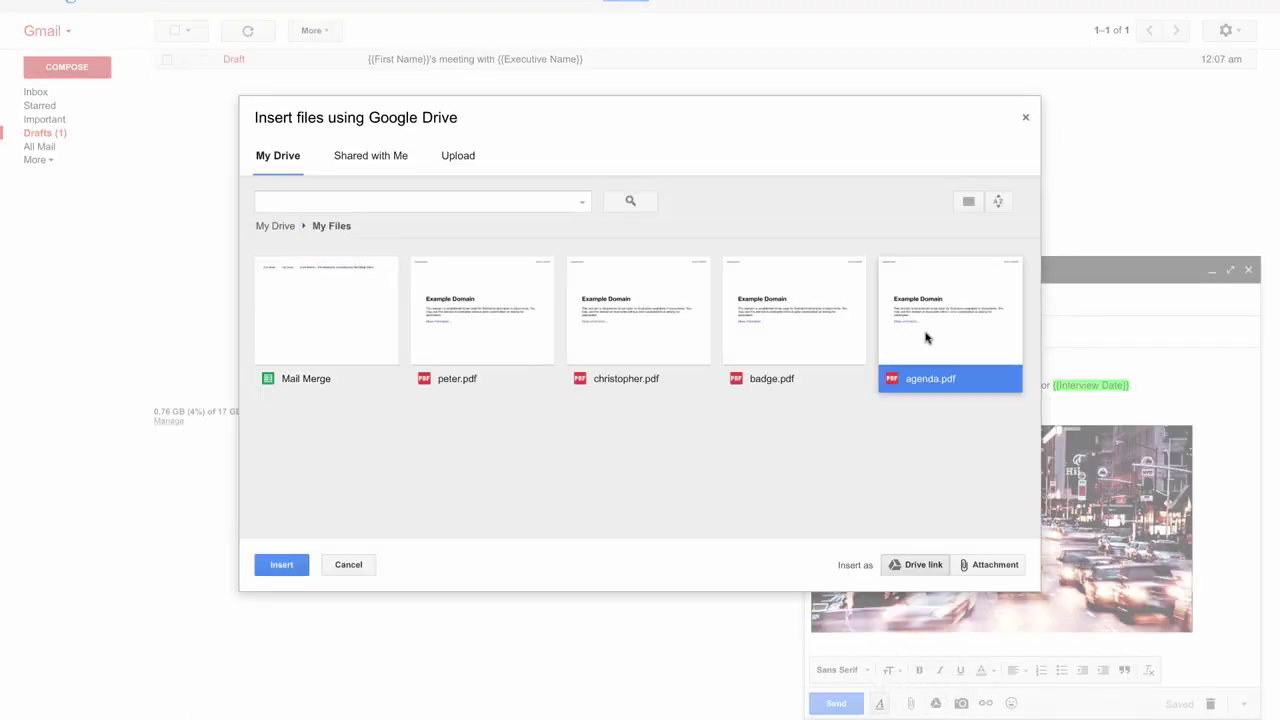
pyautogui.keyDown('ctrl'); pyautogui.click(777, 334); pyautogui.keyUp('ctrl')
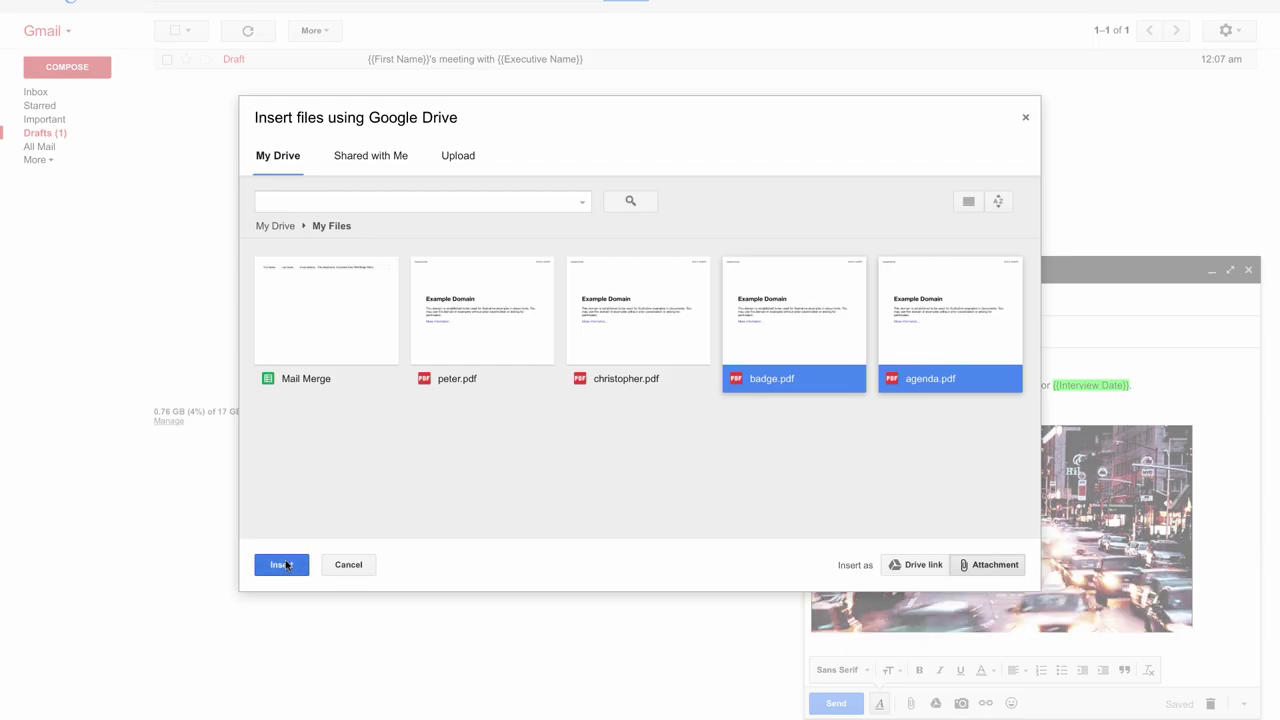
pyautogui.click(282, 565)
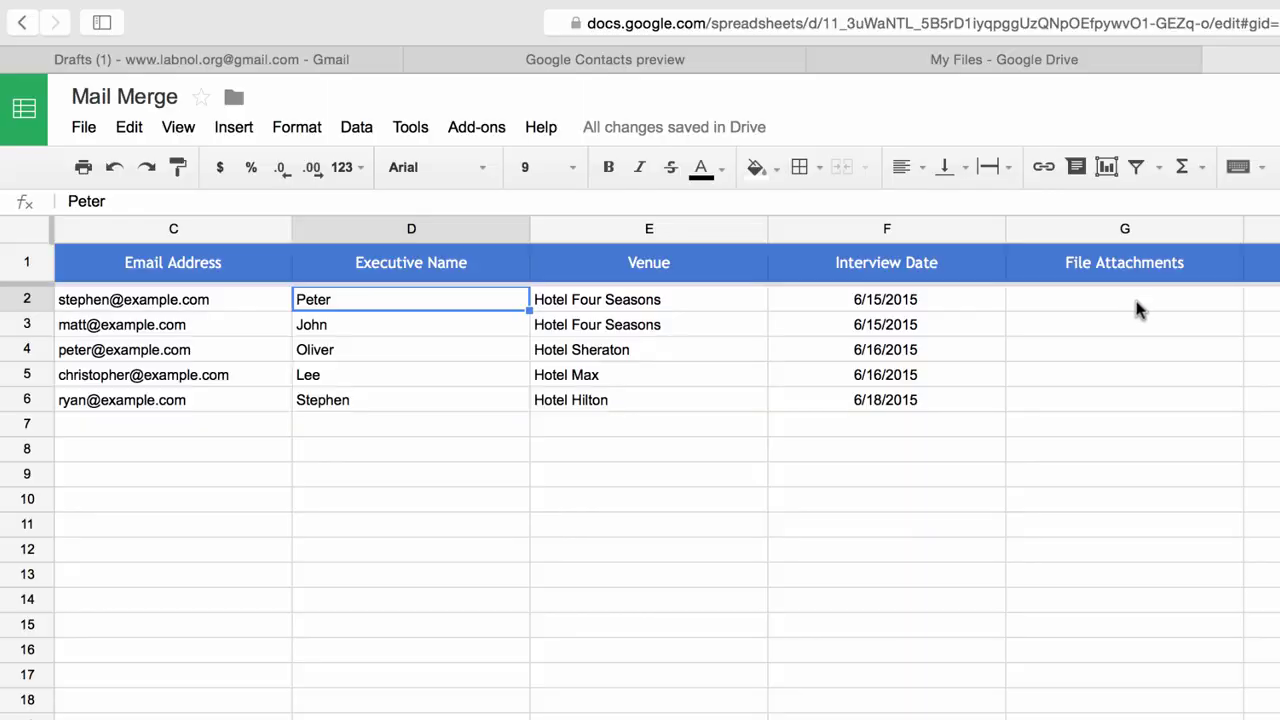
pyautogui.click(1136, 306)
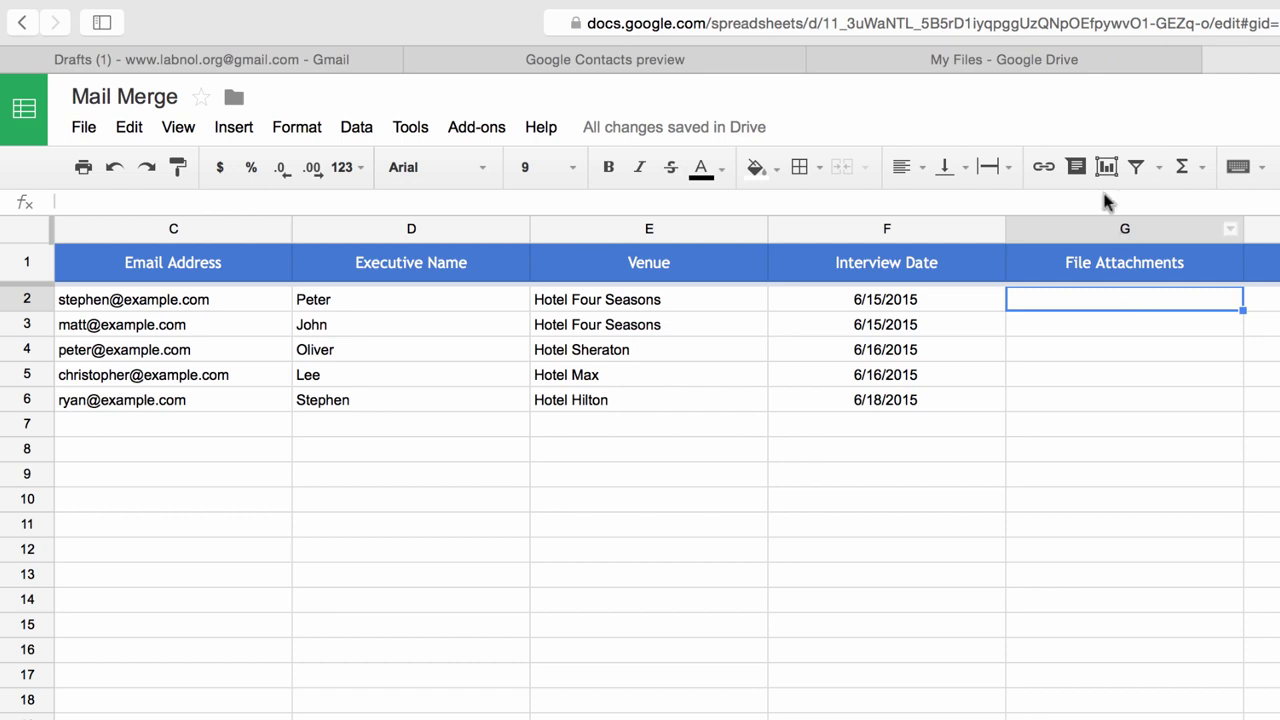
# Get peter.pdf's shareable link in Drive and paste it into cell G2 under File Attachments.
pyautogui.click(1075, 60)
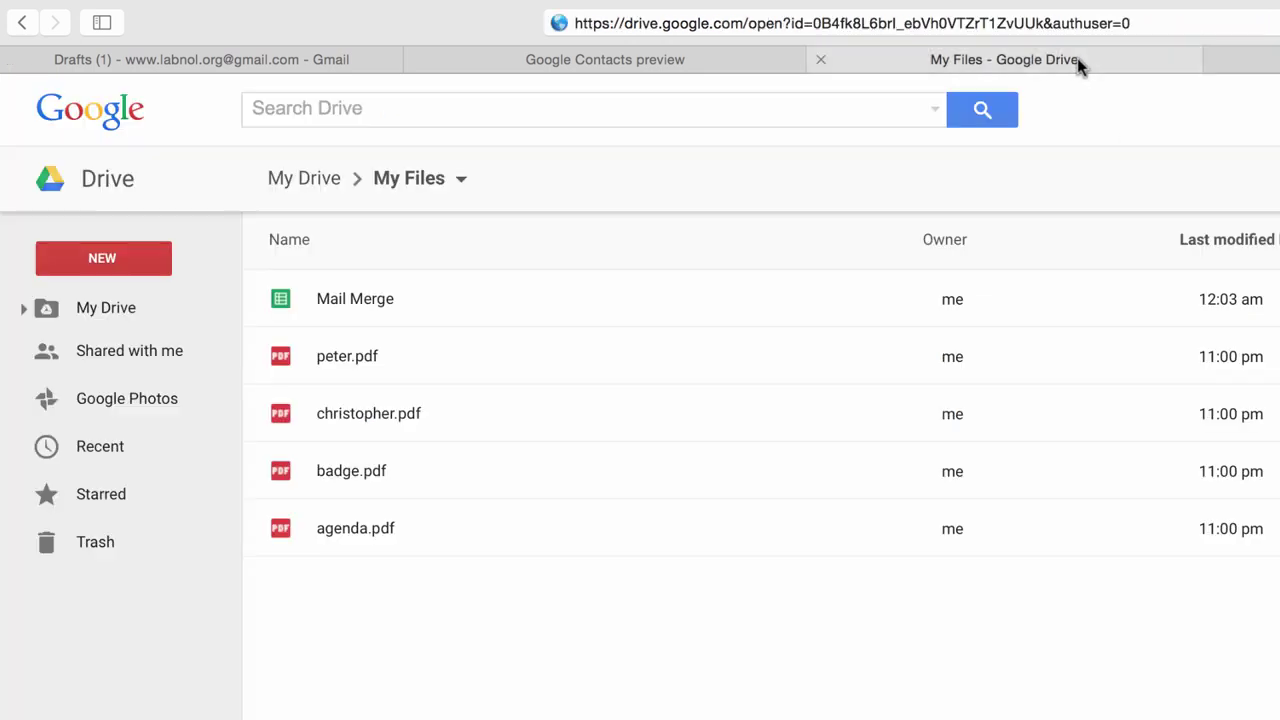
pyautogui.rightClick(432, 357)
pyautogui.click(553, 528)
pyautogui.hotkey('ctrl', 'c')
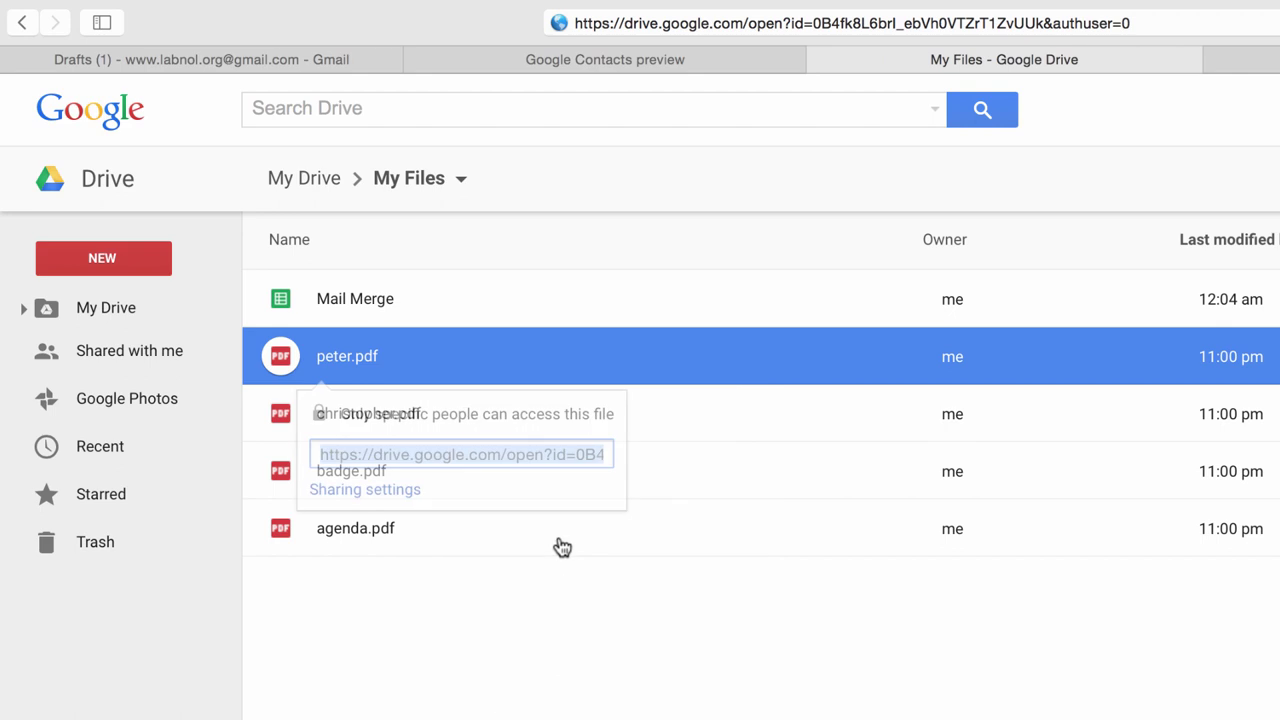
pyautogui.hotkey('ctrl', 'Tab')
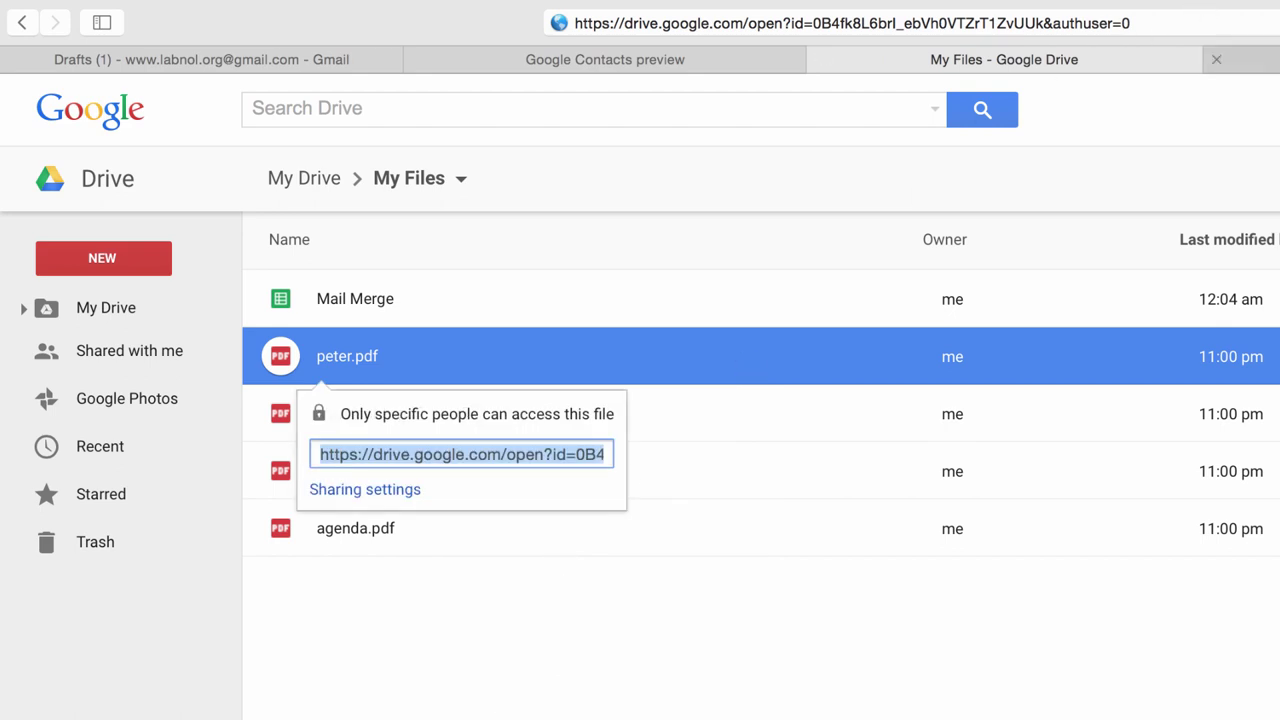
pyautogui.hotkey('ctrl', 'v')
pyautogui.click(1107, 399)
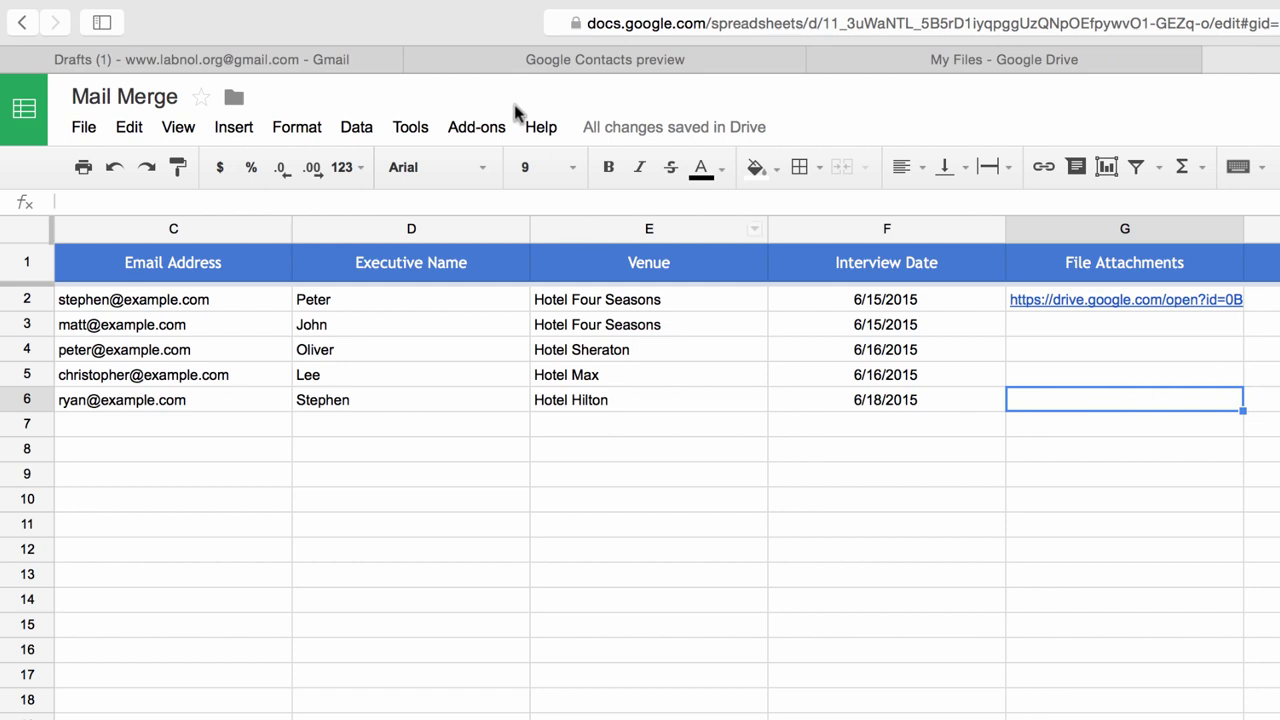
# Set the Mail Merge template to the existing placeholder meeting Gmail draft, run the merge, and open a received email.
pyautogui.click(480, 127)
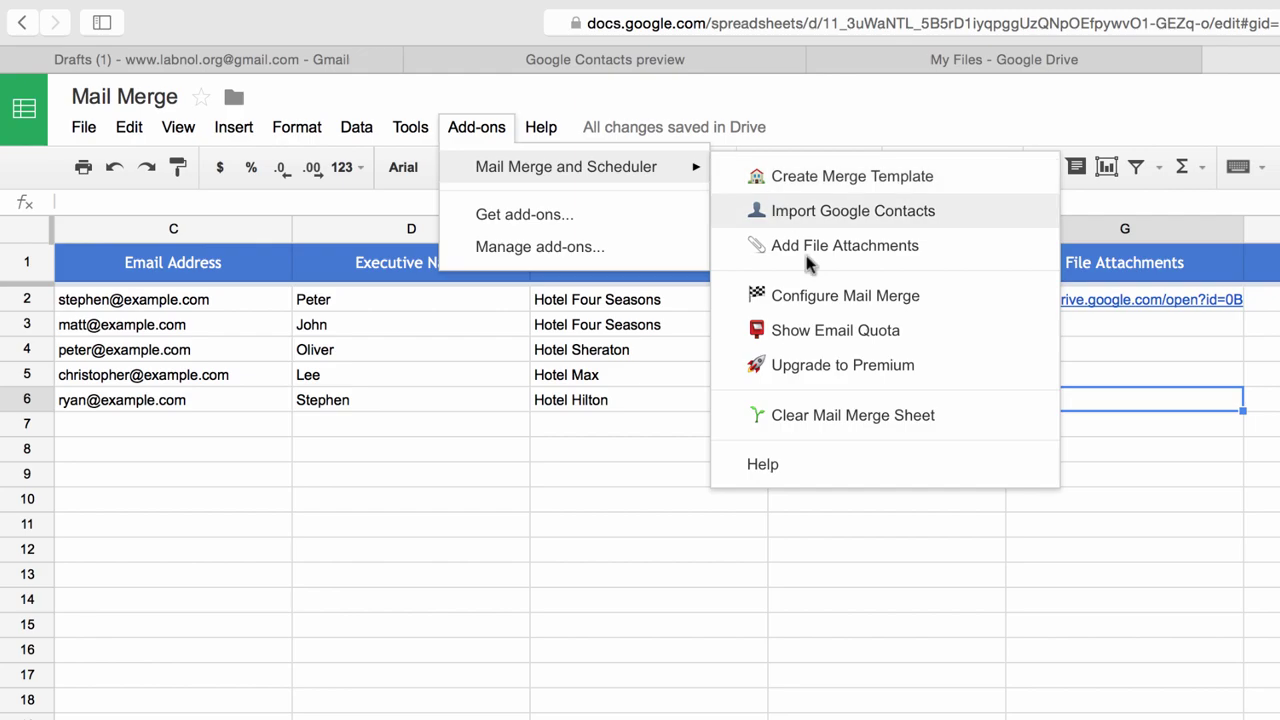
pyautogui.click(914, 297)
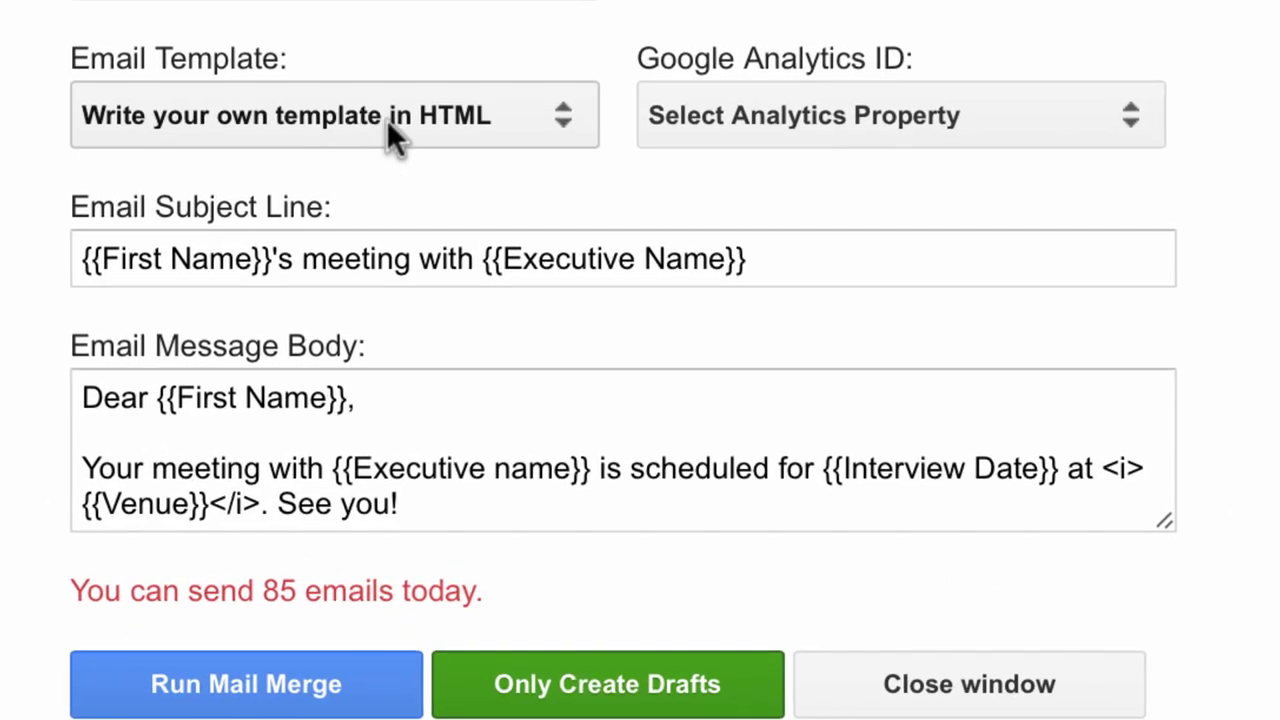
pyautogui.click(386, 119)
pyautogui.click(459, 81)
pyautogui.click(541, 258)
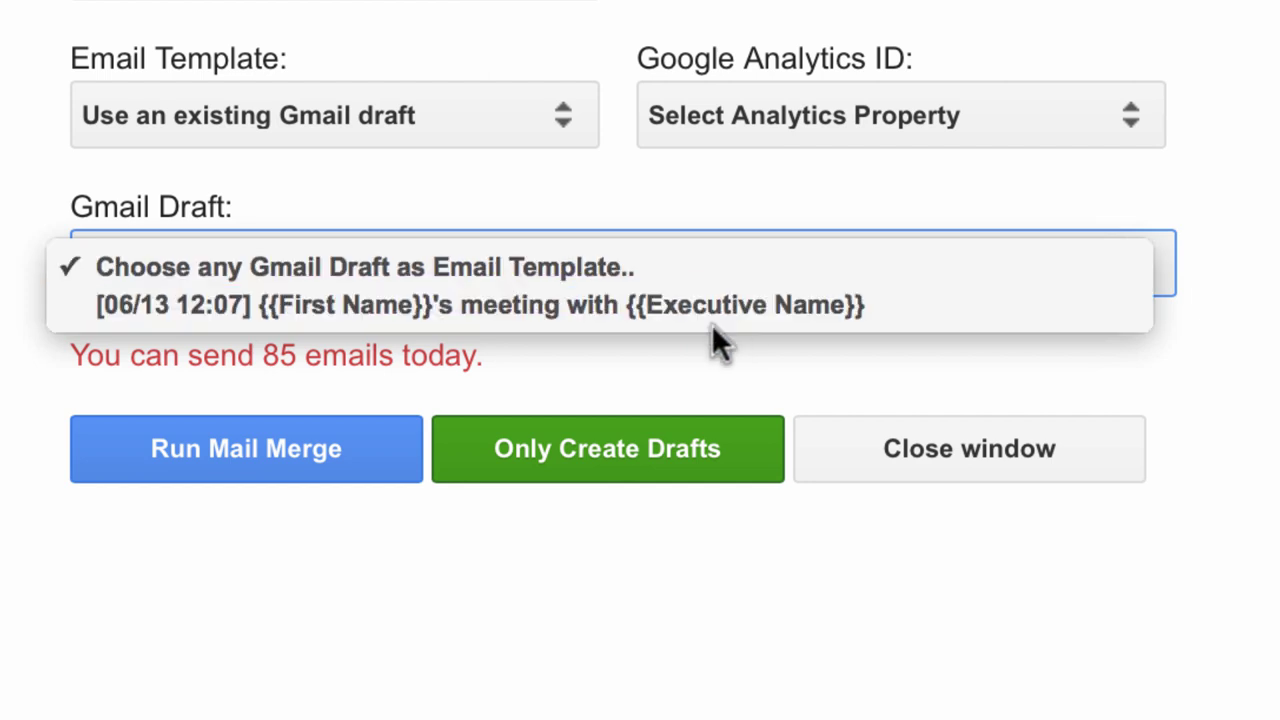
pyautogui.click(721, 305)
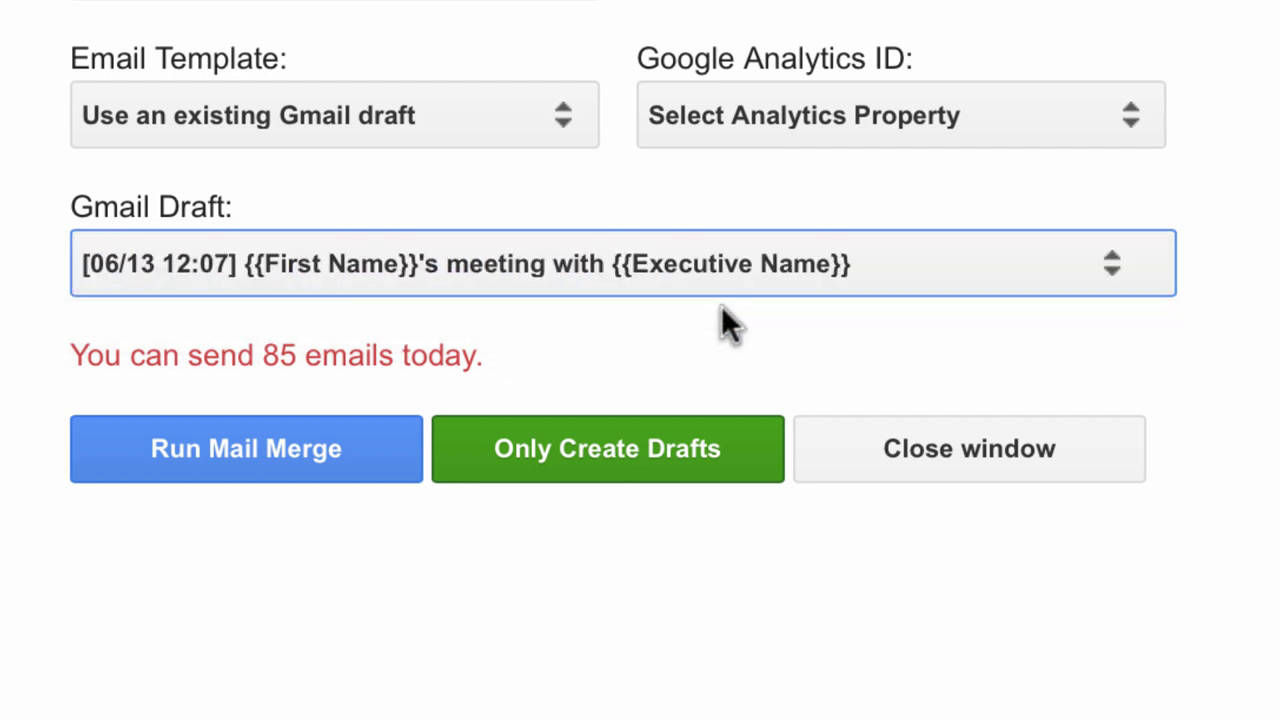
pyautogui.click(308, 474)
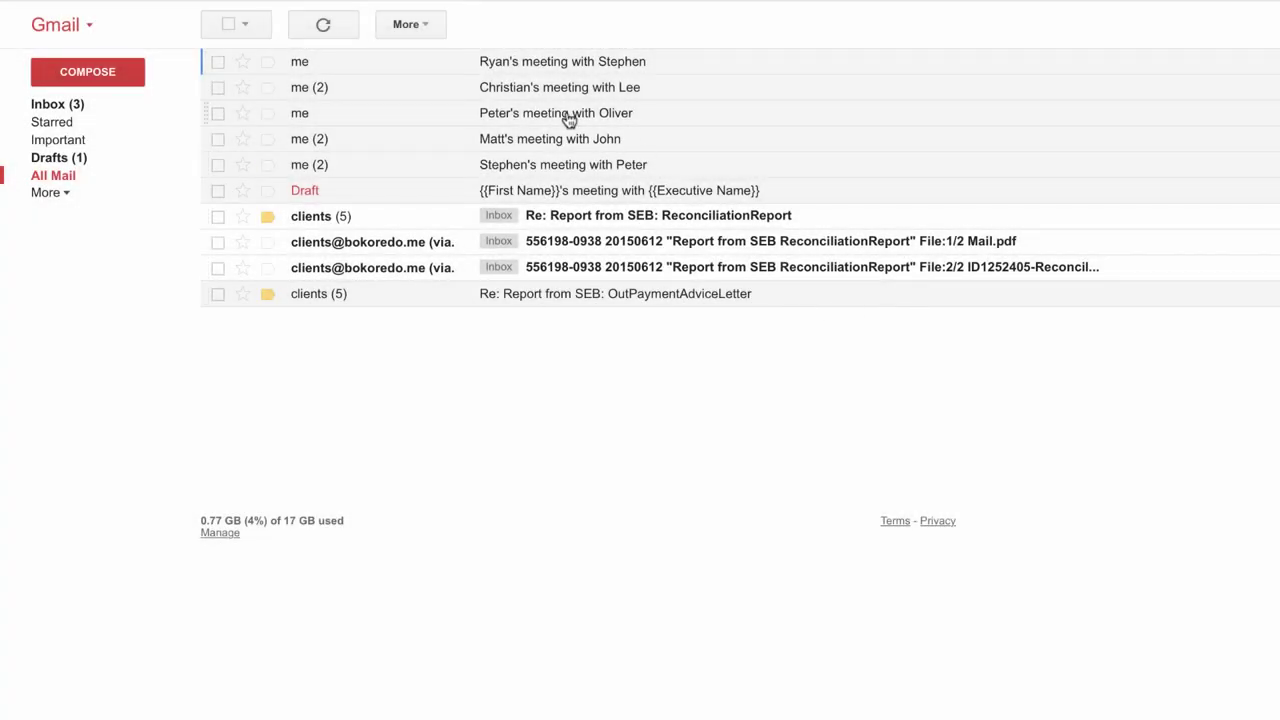
pyautogui.click(556, 116)
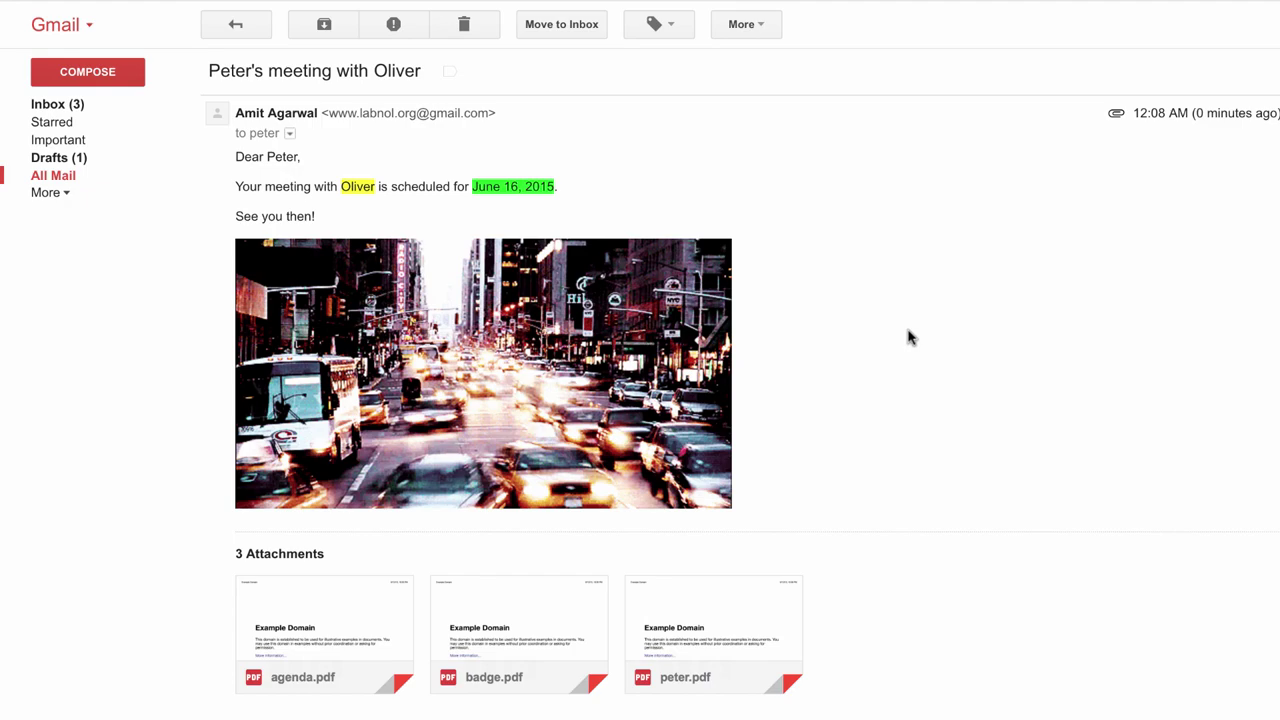